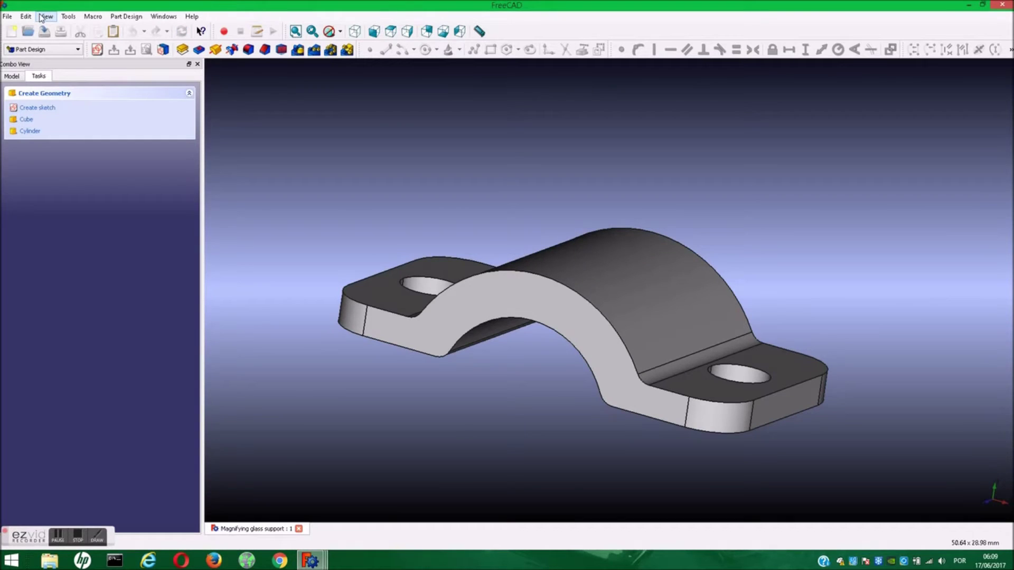
Step: Check the FreeCAD version under Help > About, then dismiss it
click(192, 16)
click(236, 111)
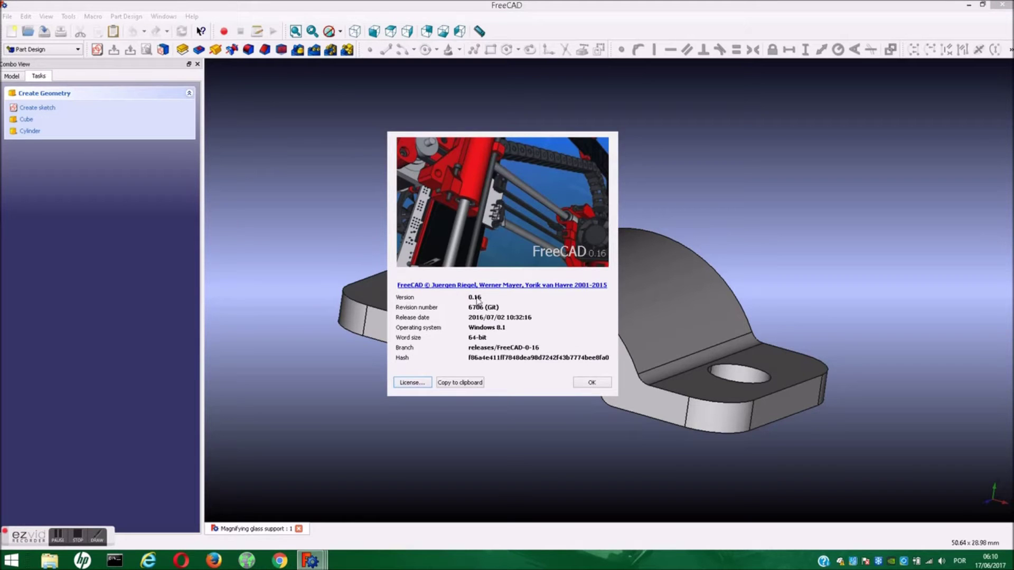
click(584, 384)
mouse_move(310, 561)
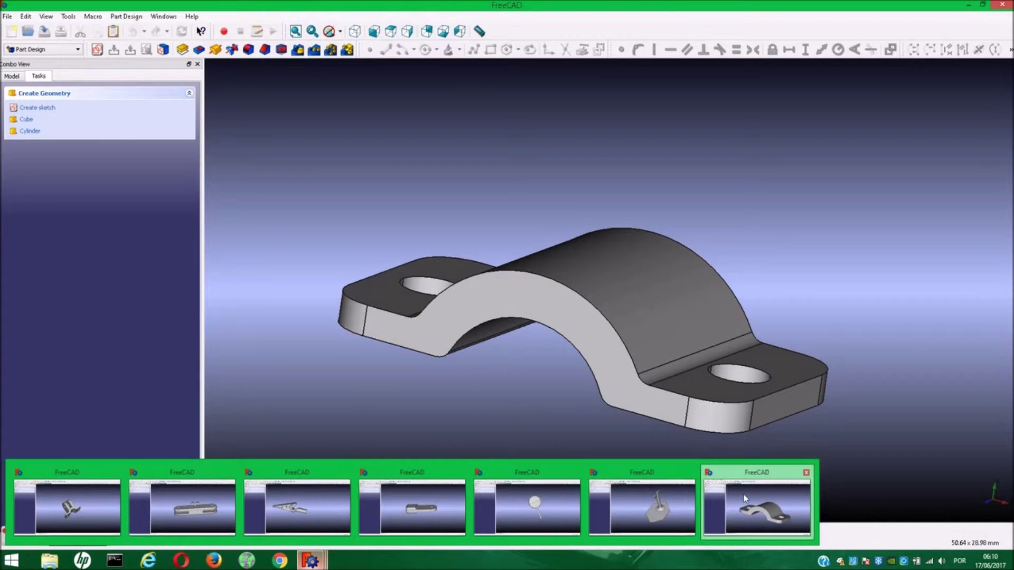
Step: Bring up the BaseHelpingHandsV2 stand and select its body in the Model tree
click(698, 506)
mouse_move(562, 317)
middle_down()
mouse_move(453, 365)
mouse_move(356, 350)
middle_up()
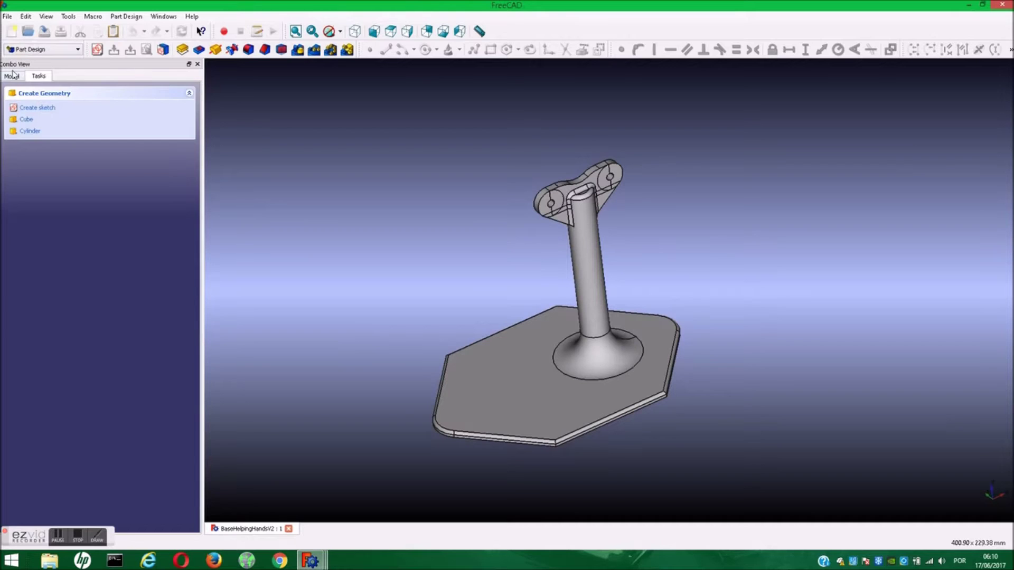
click(12, 76)
click(78, 243)
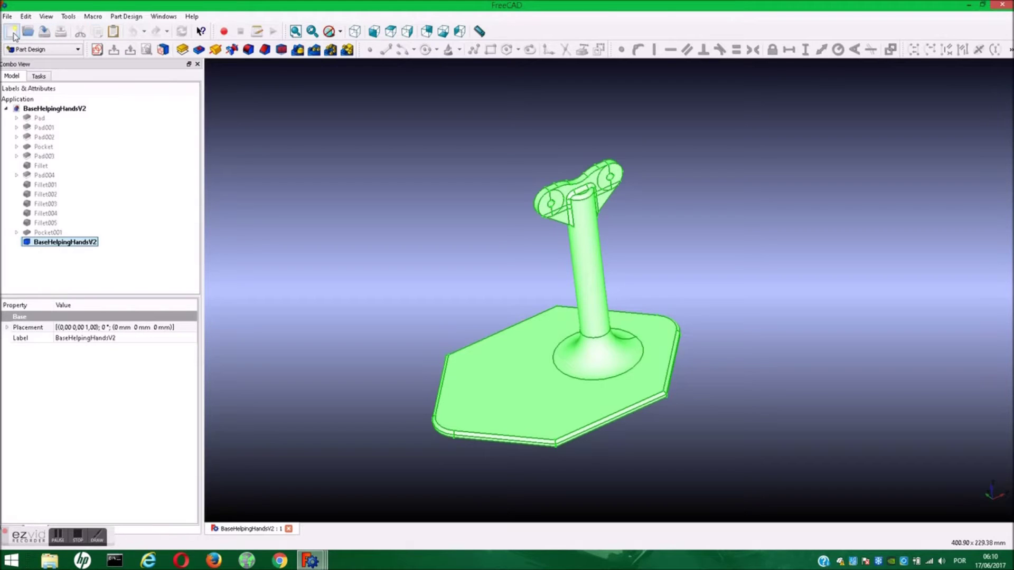
Step: Paste the stand body into a new Unnamed1 document and view it in 3D
click(13, 33)
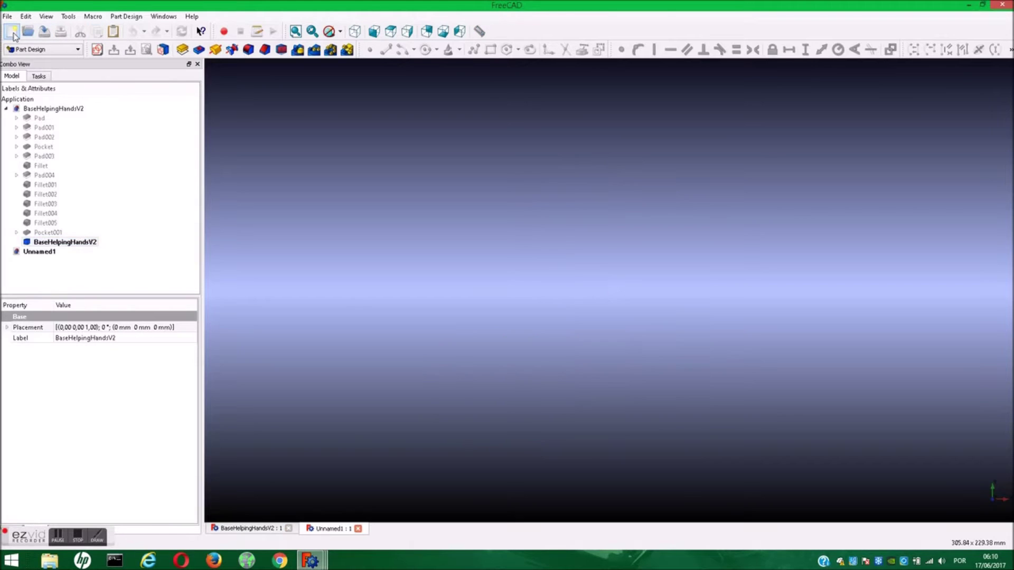
click(37, 252)
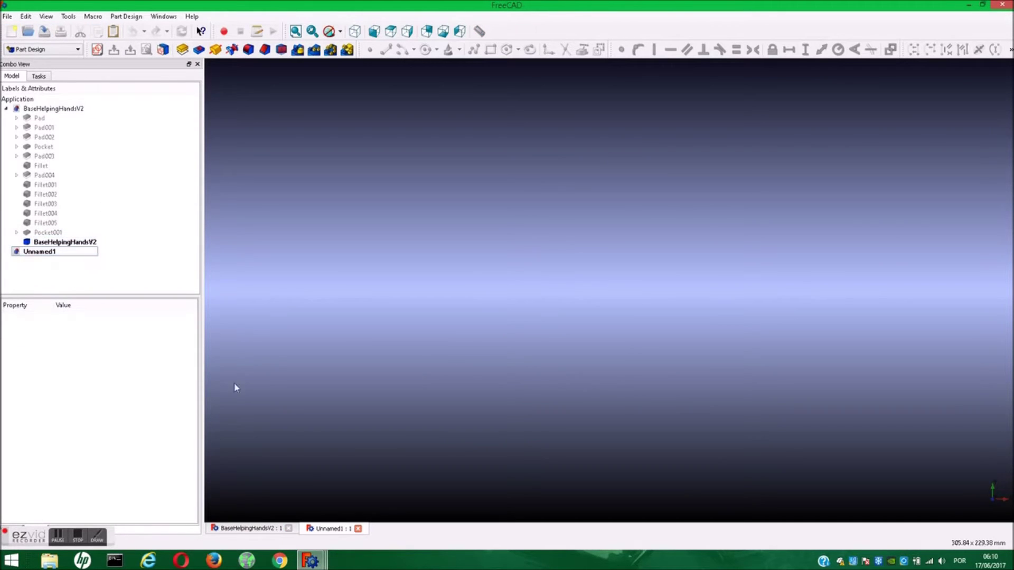
click(113, 32)
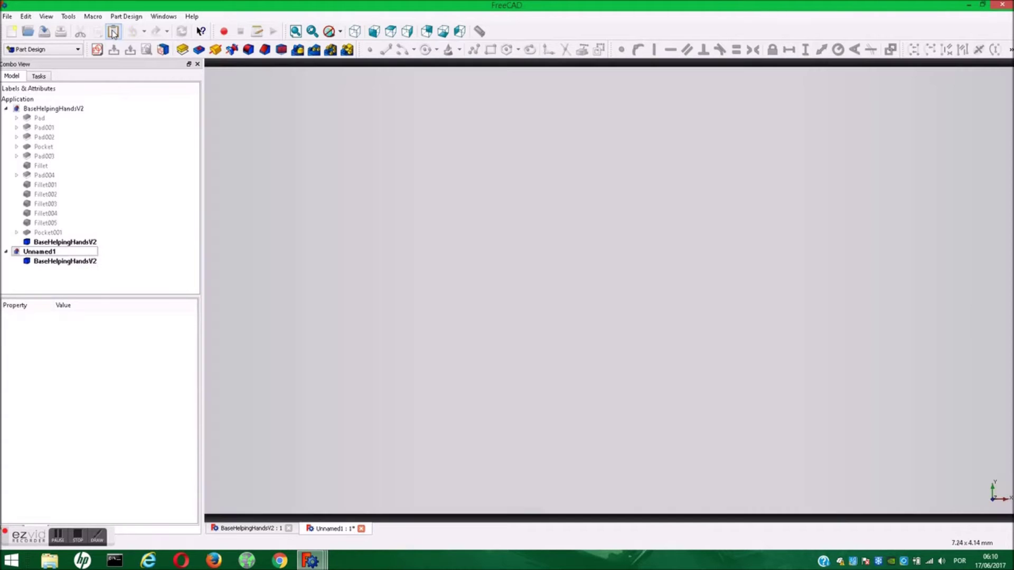
scroll(324, 226, down, 5)
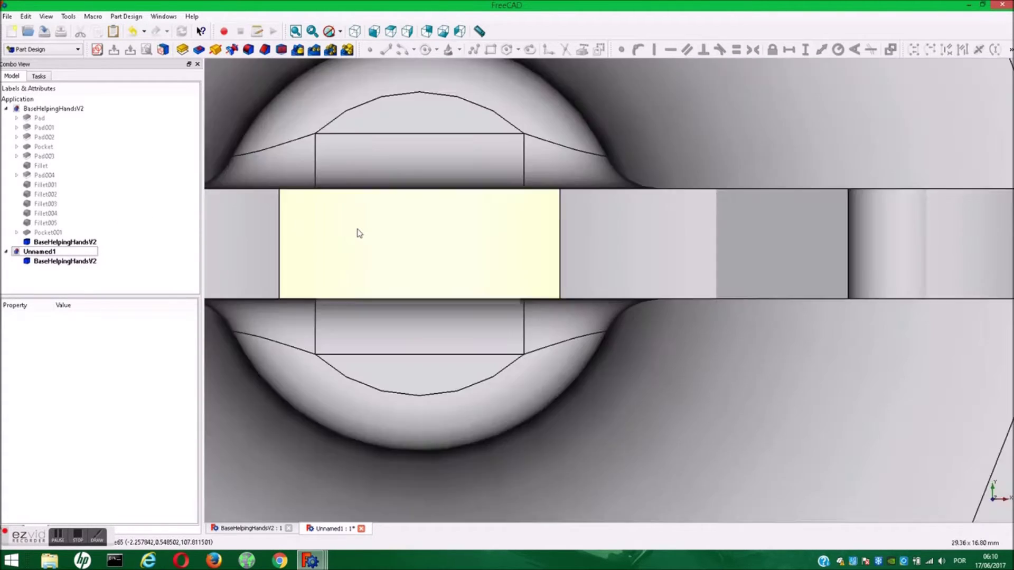
scroll(358, 231, down, 5)
scroll(365, 286, down, 3)
mouse_move(371, 348)
middle_down()
mouse_move(523, 412)
mouse_move(537, 324)
mouse_move(524, 305)
middle_up()
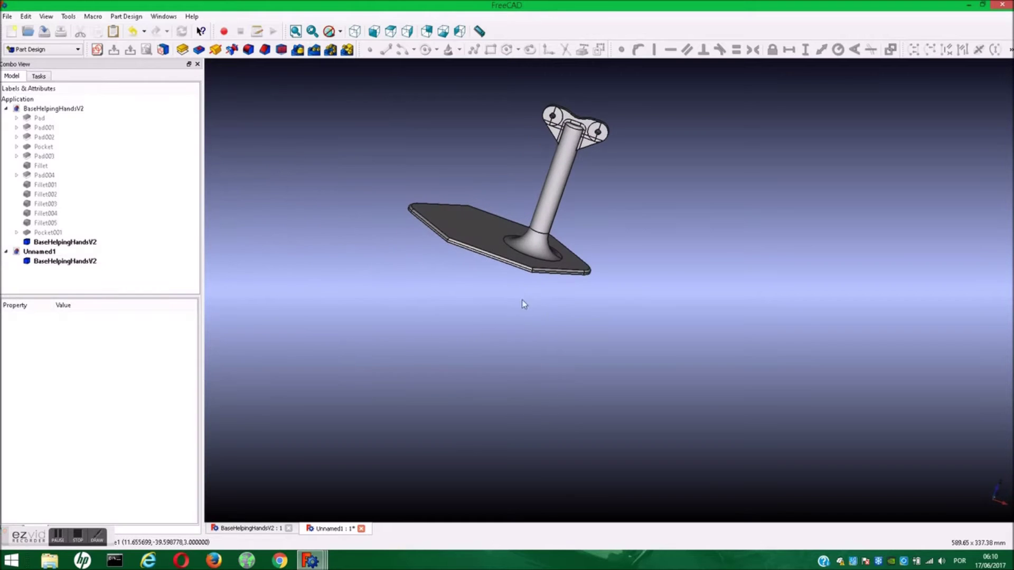
Step: Close the original BaseHelpingHandsV2 document and recentre the stand in view
click(286, 529)
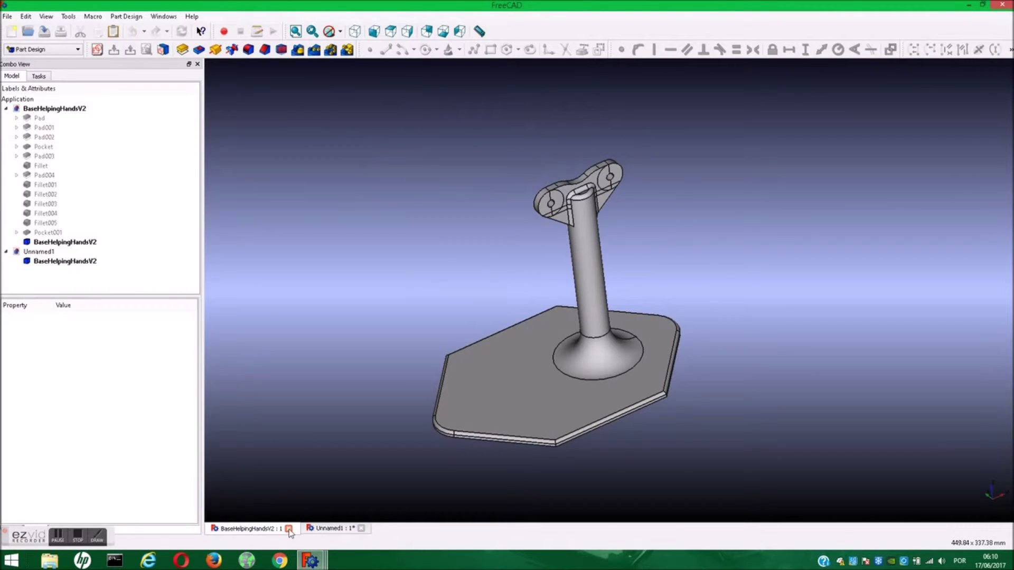
click(289, 529)
middle_drag(306, 244, 353, 303)
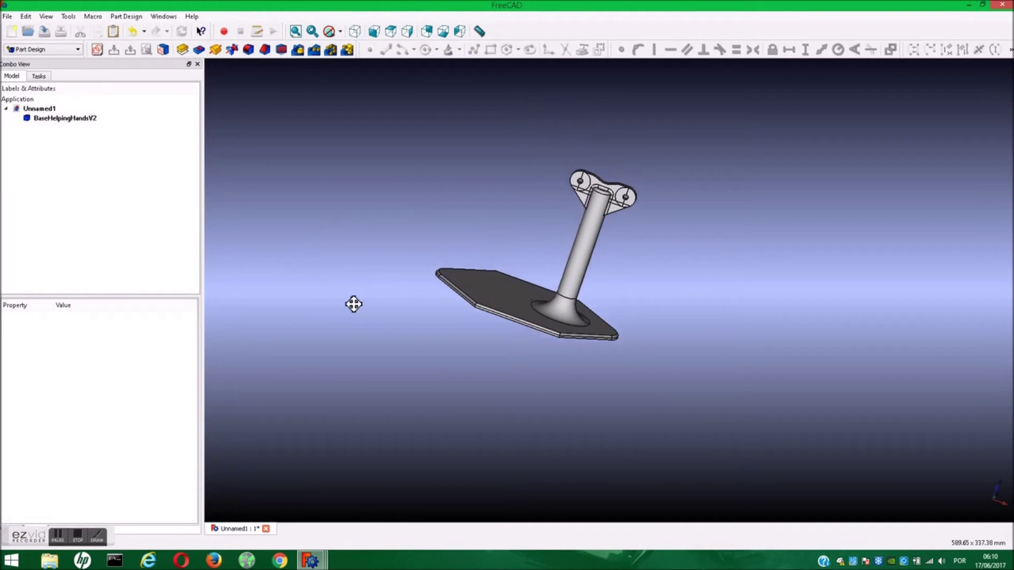
mouse_move(309, 561)
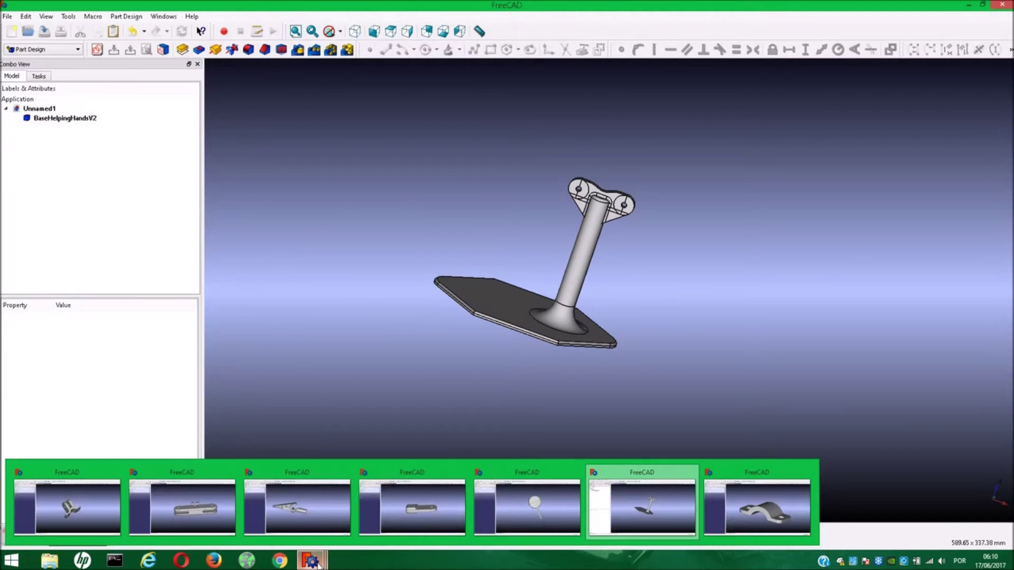
Step: Select the Shoulders body in its own document, then close that document
click(204, 522)
click(17, 76)
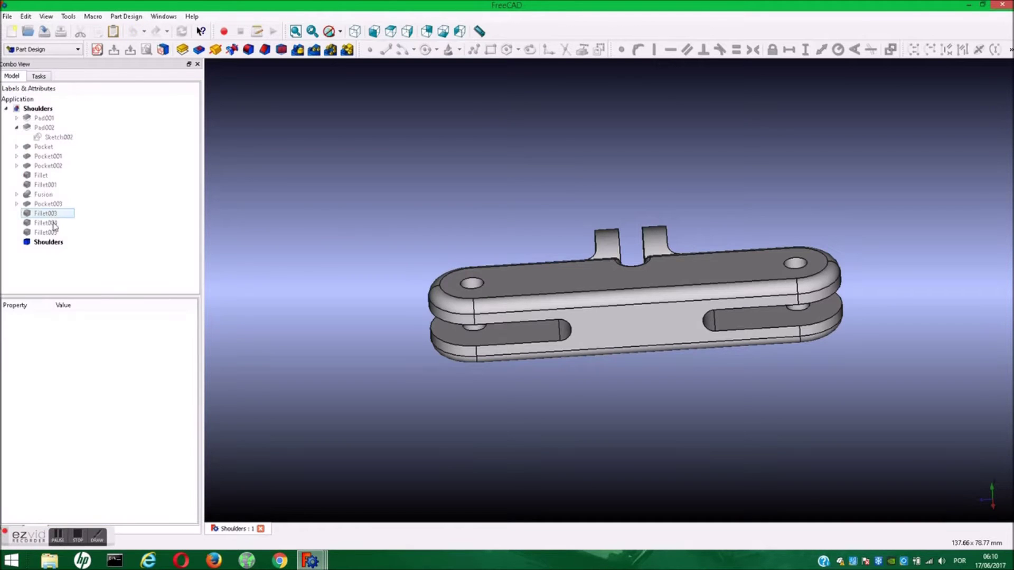
click(56, 243)
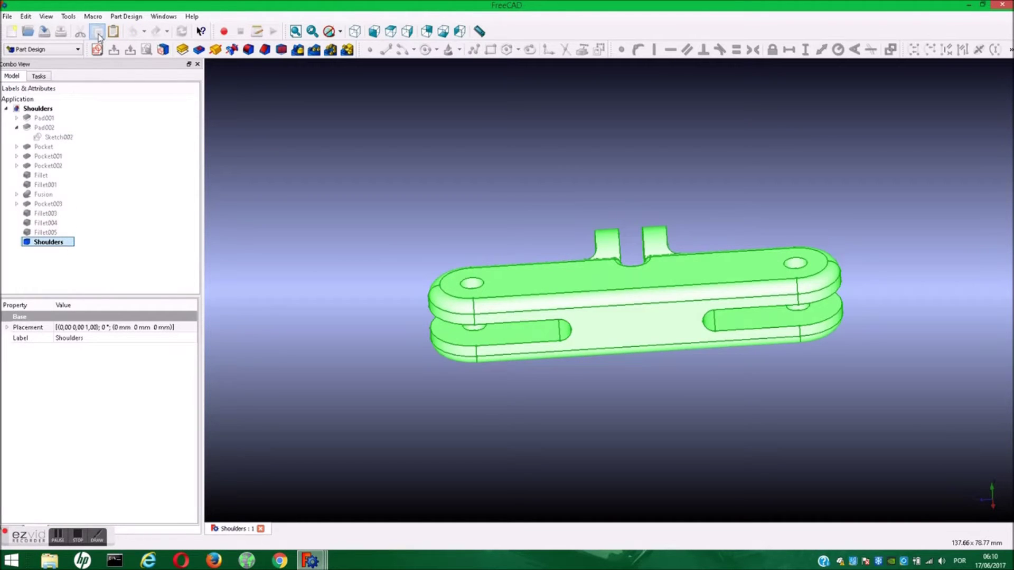
click(1001, 8)
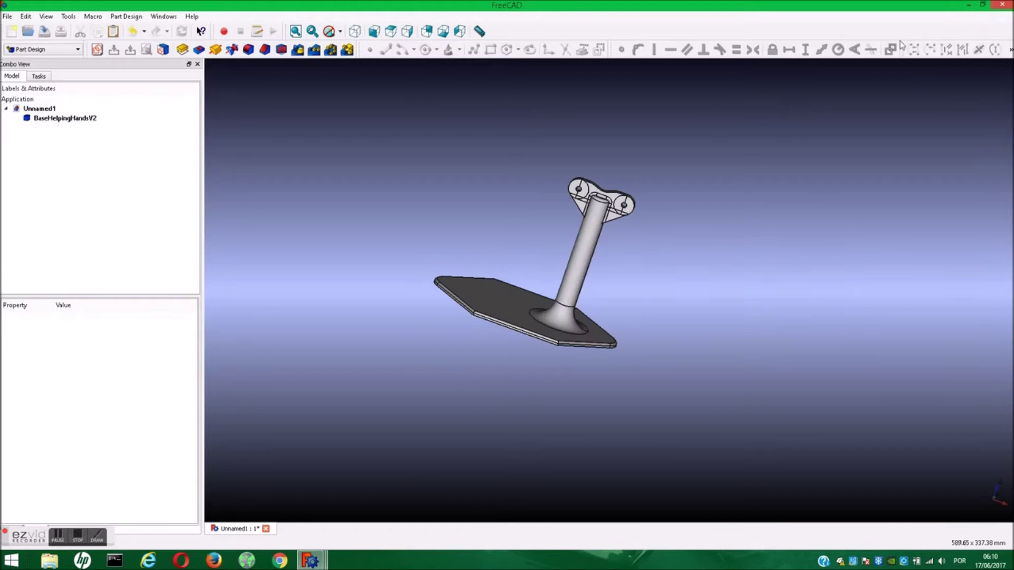
Step: Paste Shoulders into Unnamed1 and select its Placement property
click(40, 109)
click(114, 32)
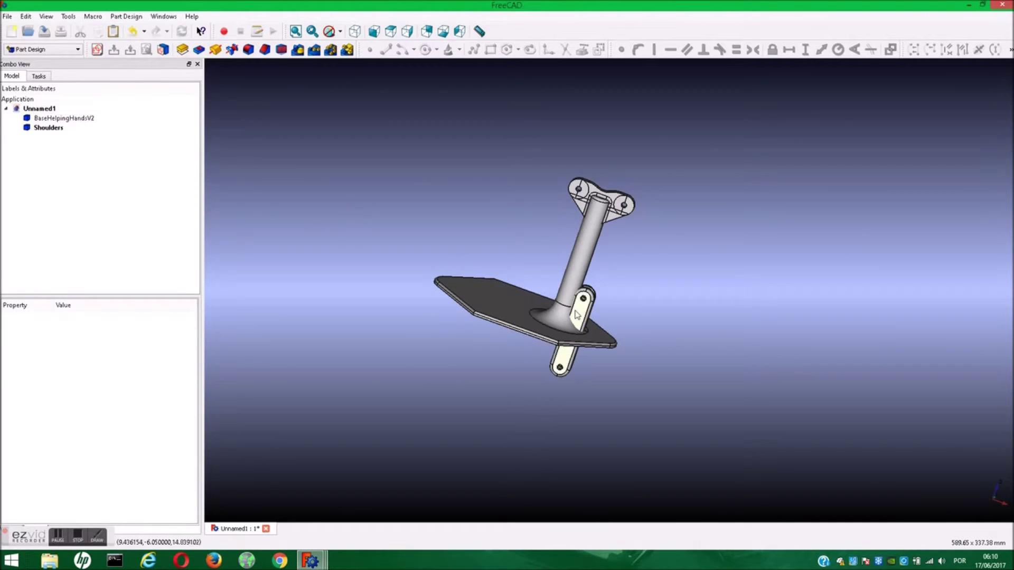
click(577, 316)
click(194, 328)
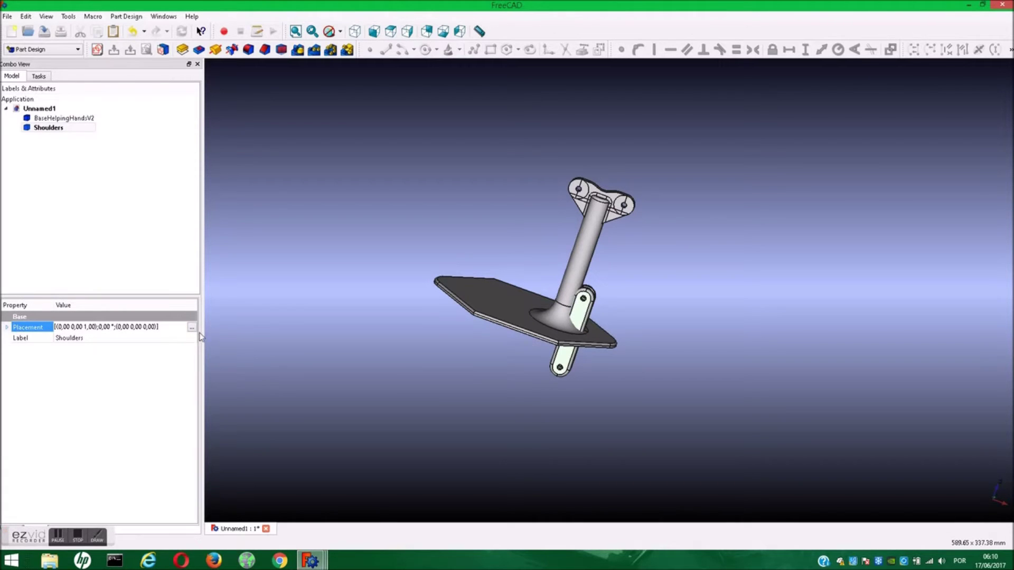
Step: Begin the Shoulders placement edit with a 90° rotation about the X axis
click(192, 328)
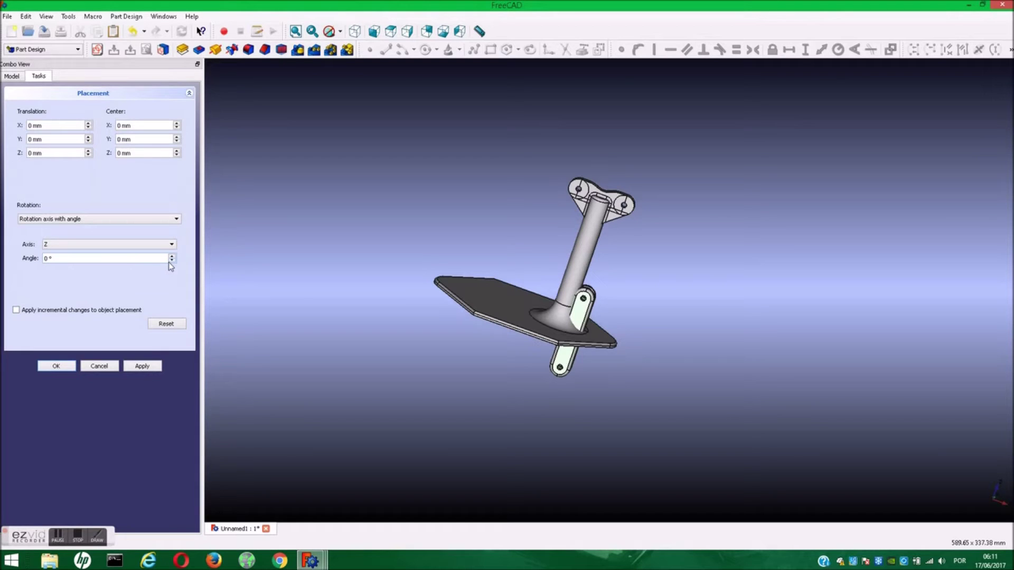
click(165, 245)
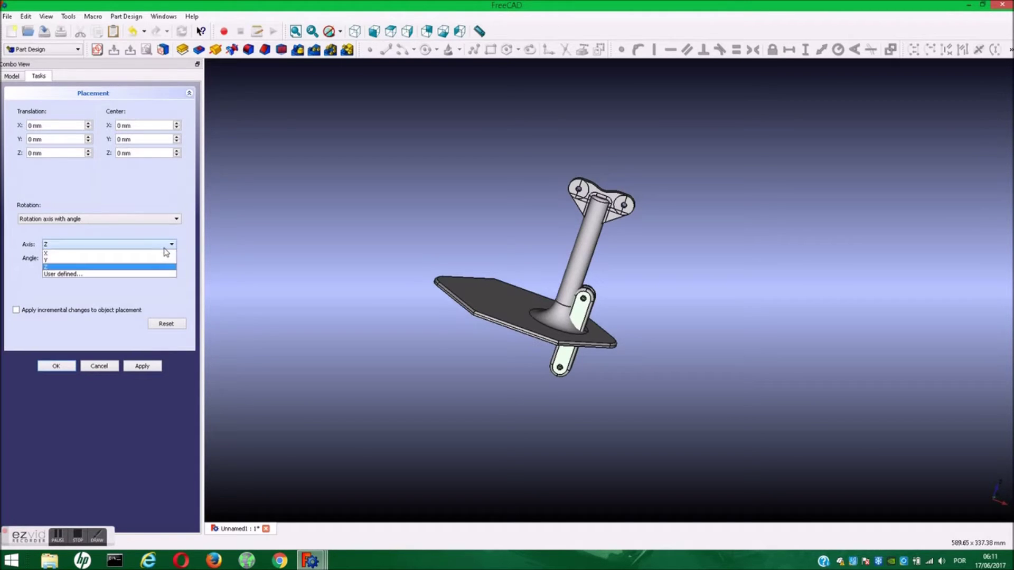
click(53, 253)
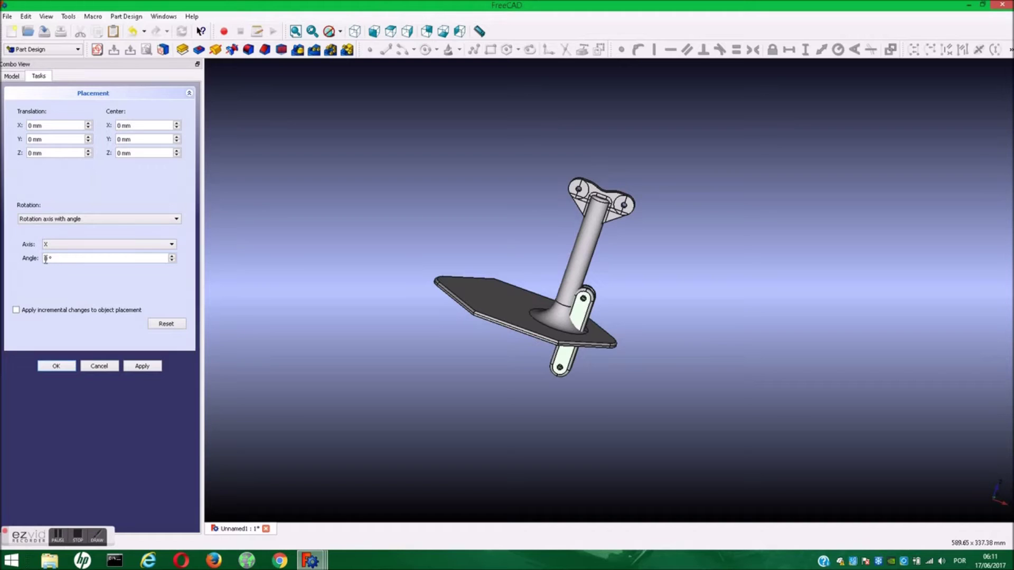
text(90)
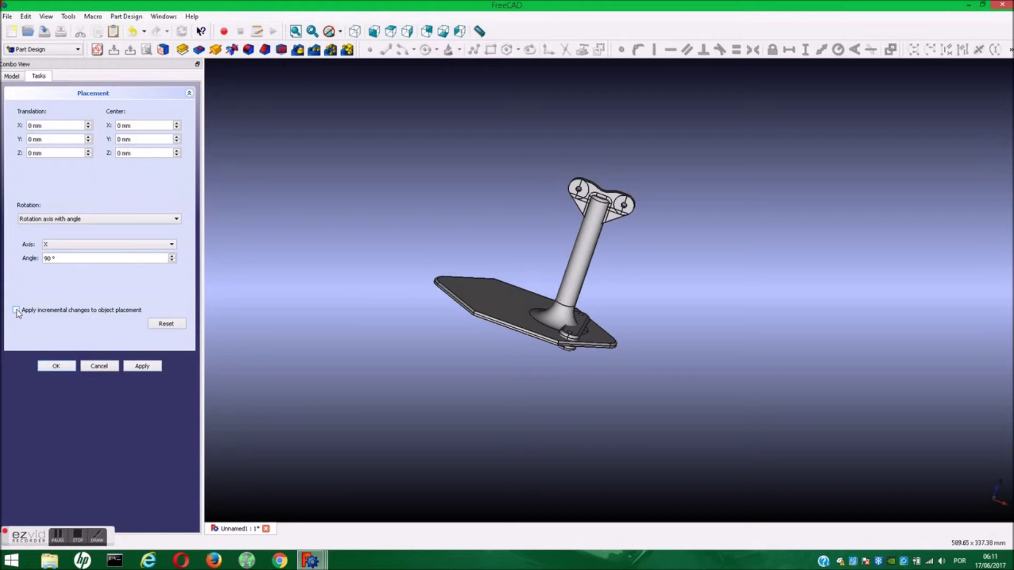
scroll(576, 338, up, 3)
scroll(576, 339, up, 2)
click(586, 301)
Step: Rotate Shoulders 180° about the Z axis and raise it to 100 mm
click(171, 245)
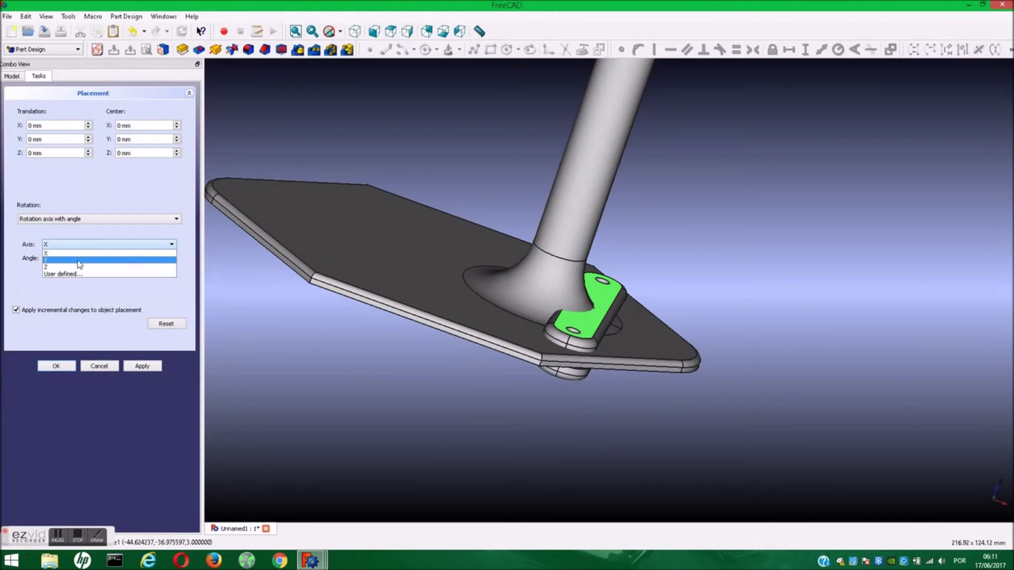
click(67, 267)
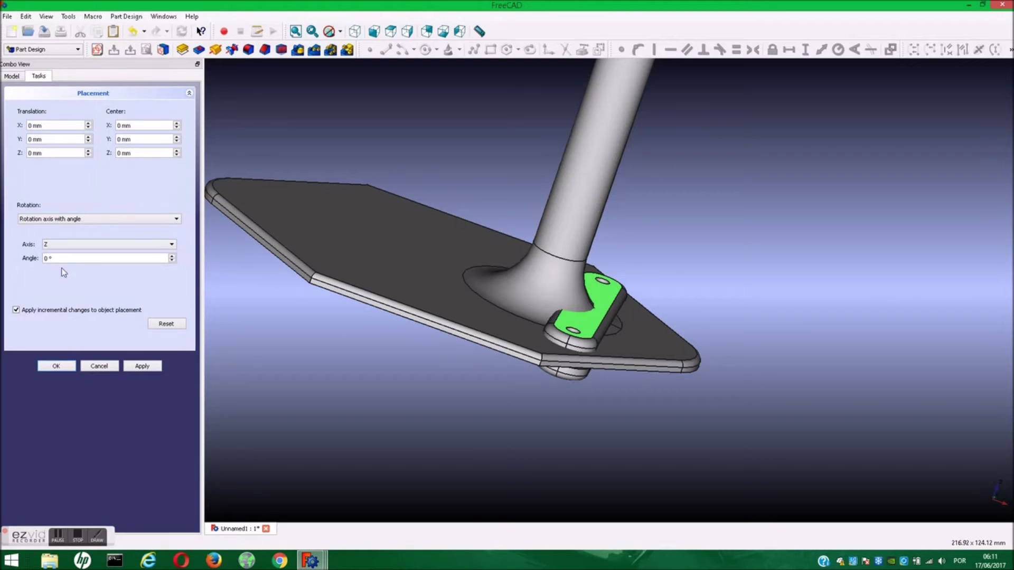
text(1)
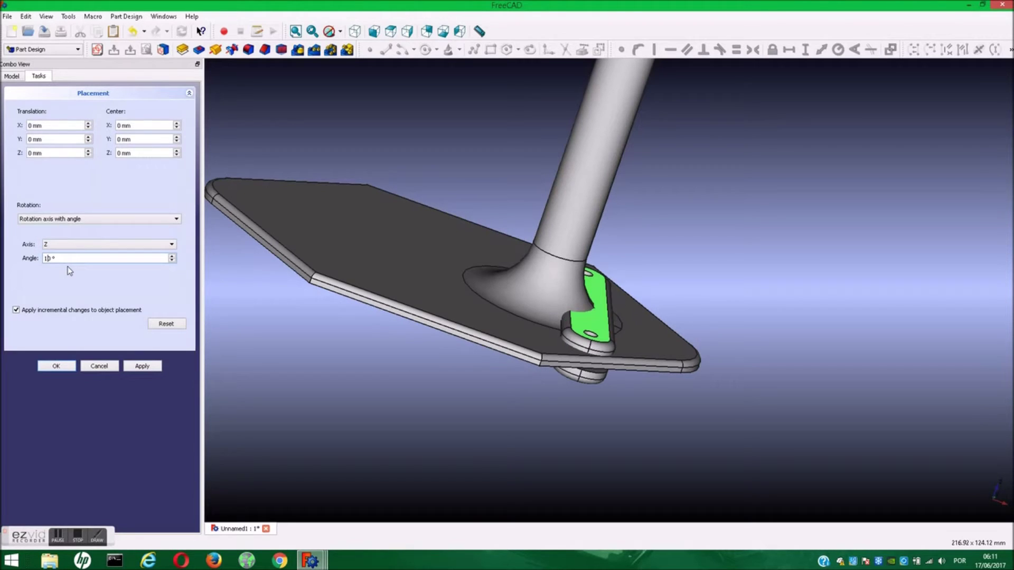
text(8)
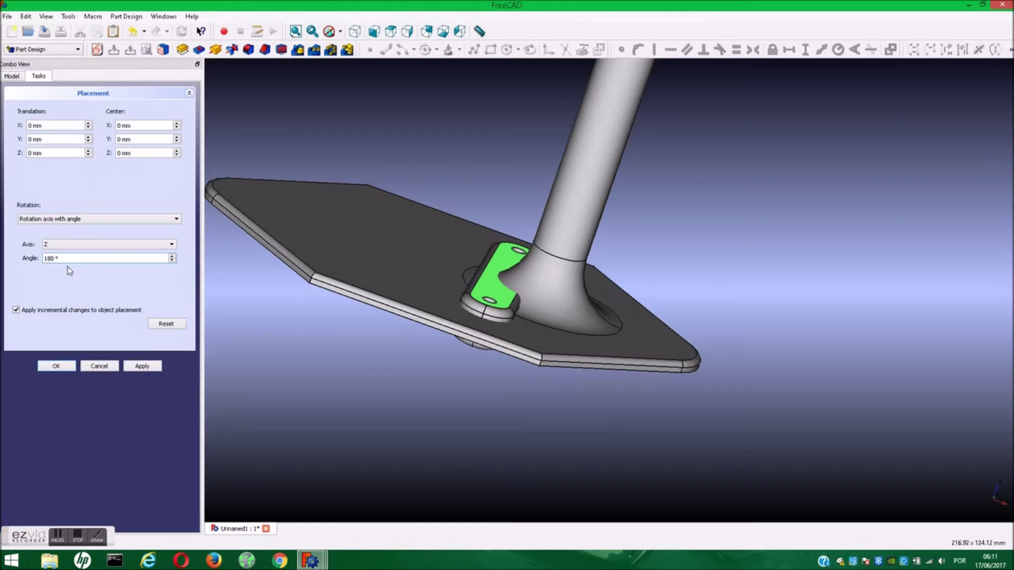
click(149, 367)
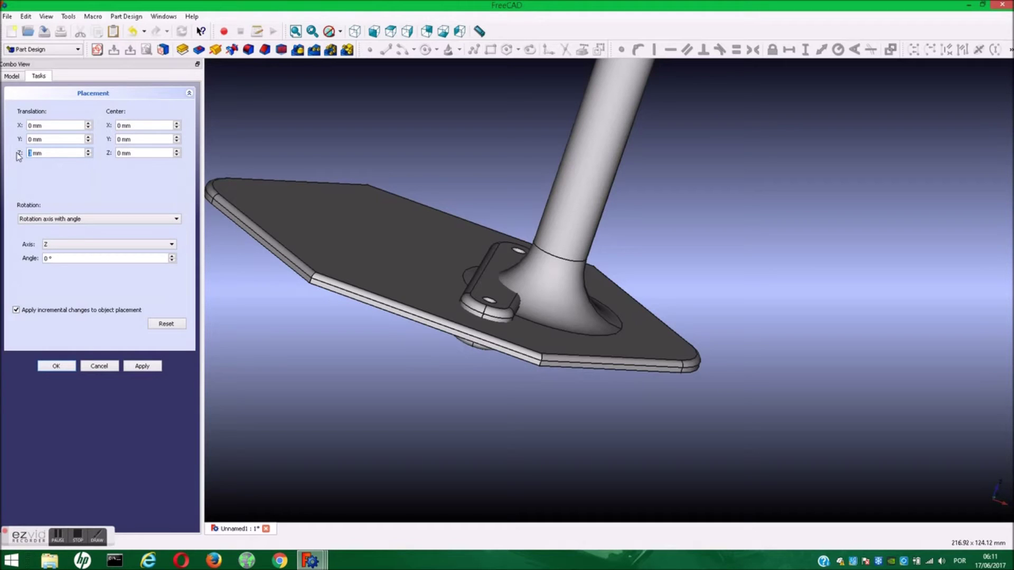
text(100)
click(148, 366)
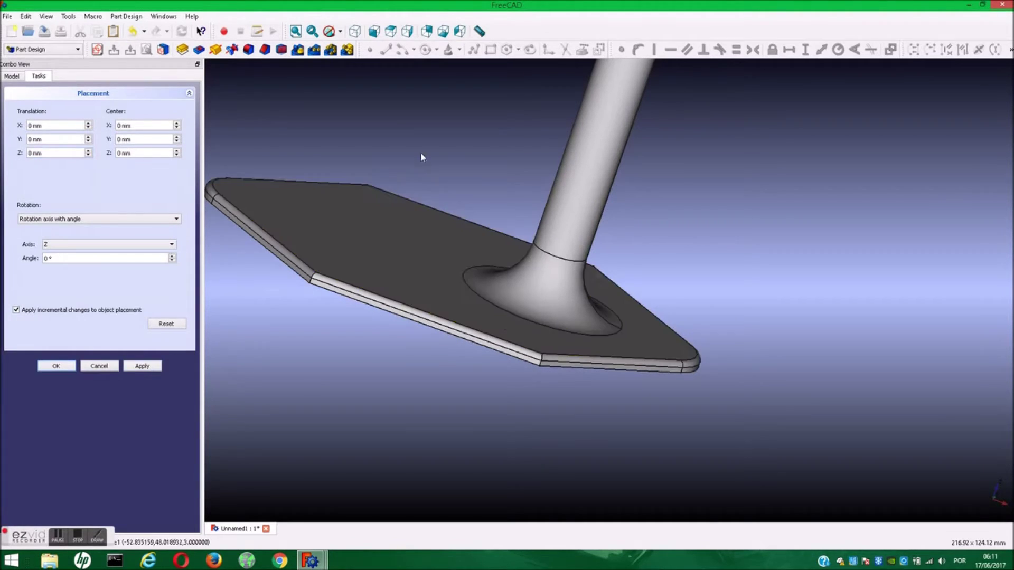
Step: Shift Shoulders along X and confirm its placement at (-29, 0, 100)
middle_drag(421, 153, 464, 346)
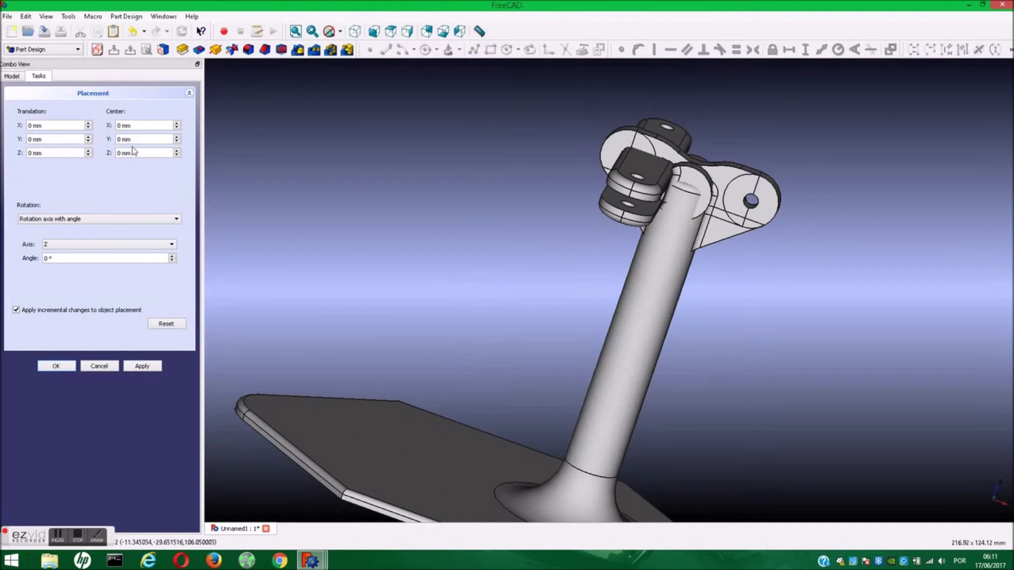
click(89, 127)
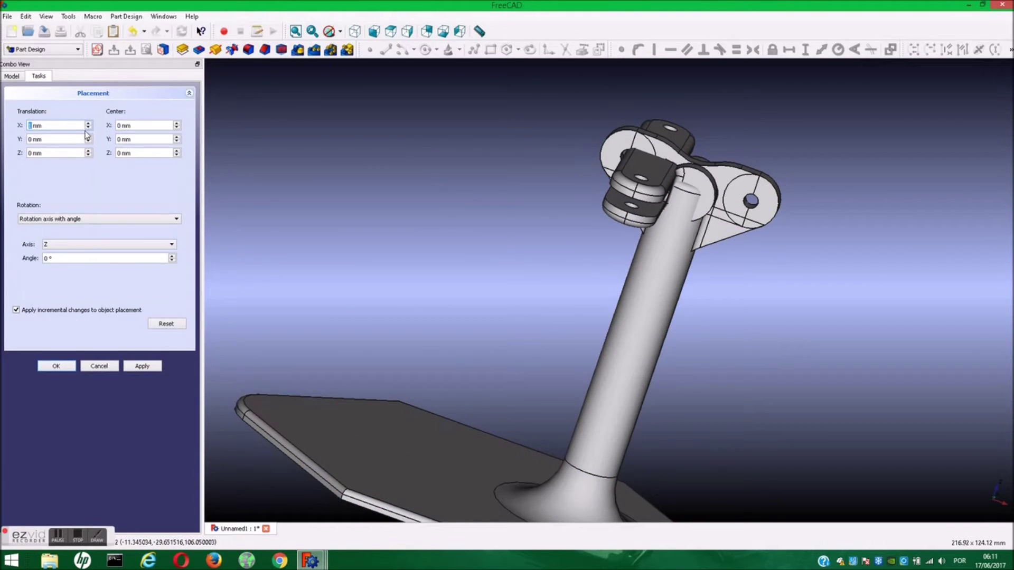
click(88, 129)
click(89, 128)
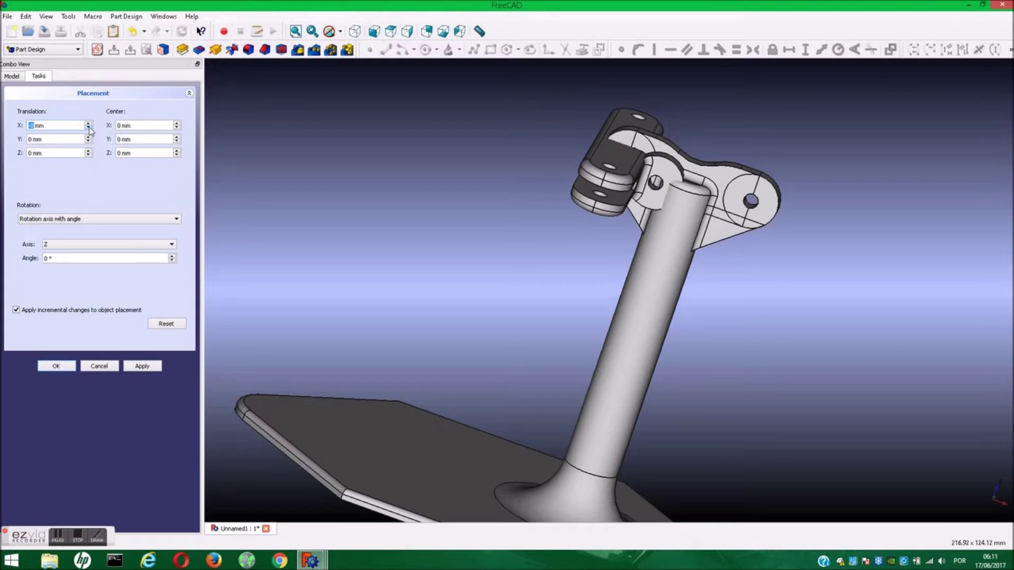
click(89, 128)
click(89, 128)
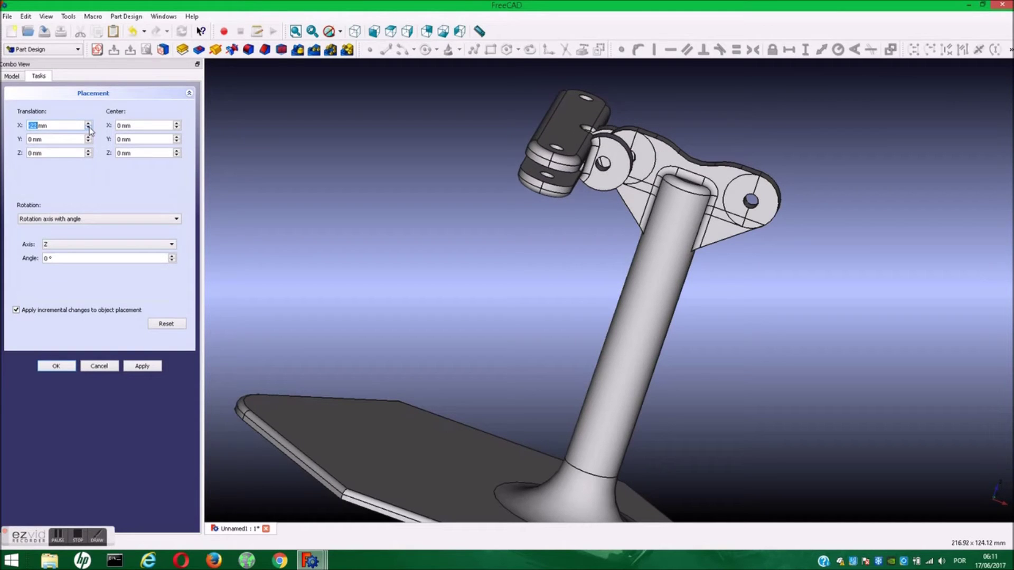
click(89, 128)
scroll(628, 159, up, 2)
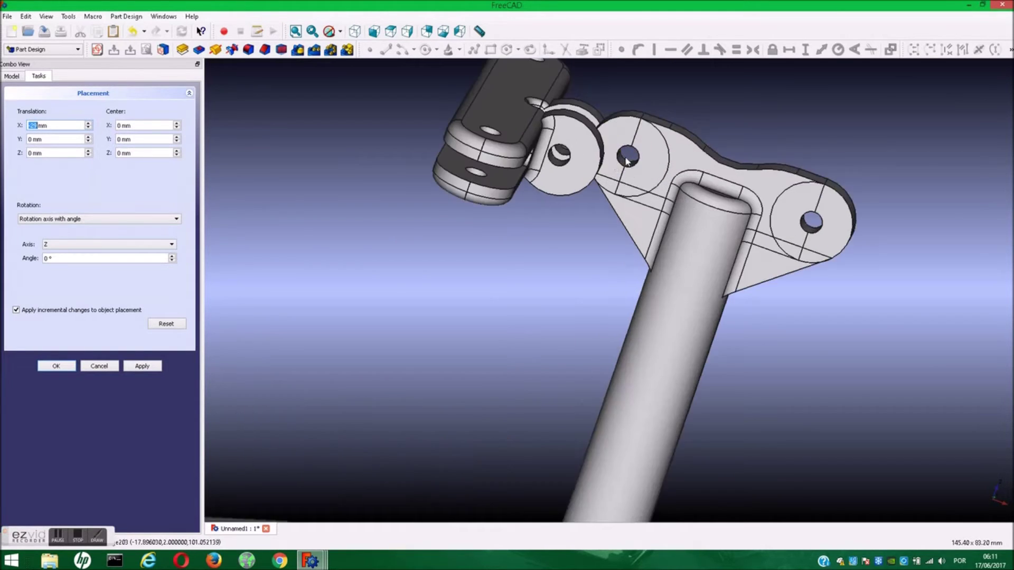
scroll(628, 159, up, 3)
click(136, 367)
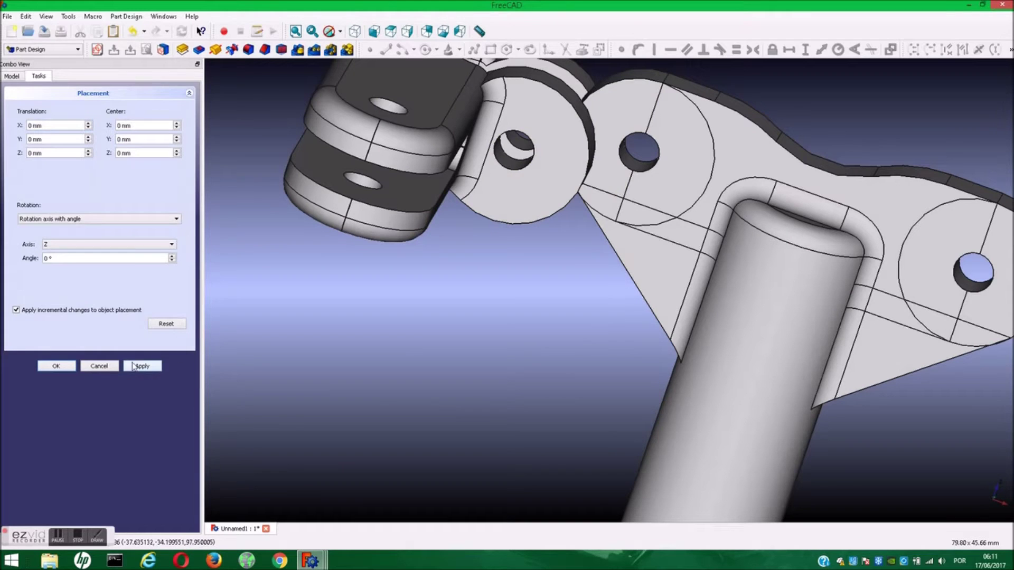
click(44, 368)
click(59, 50)
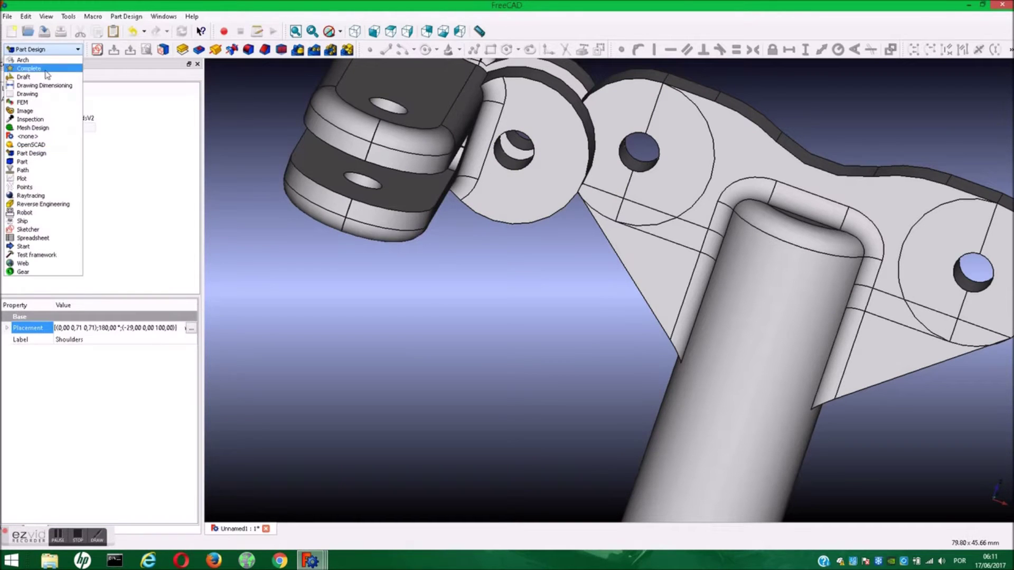
Step: Switch to the Complete workbench and Draft Move Shoulders with snapping on
key(Escape)
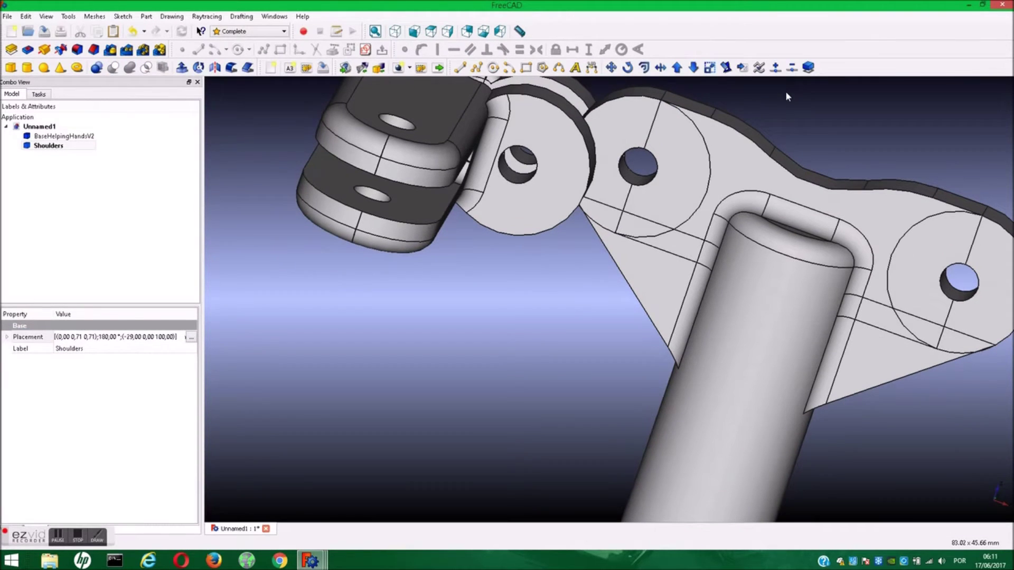
click(612, 68)
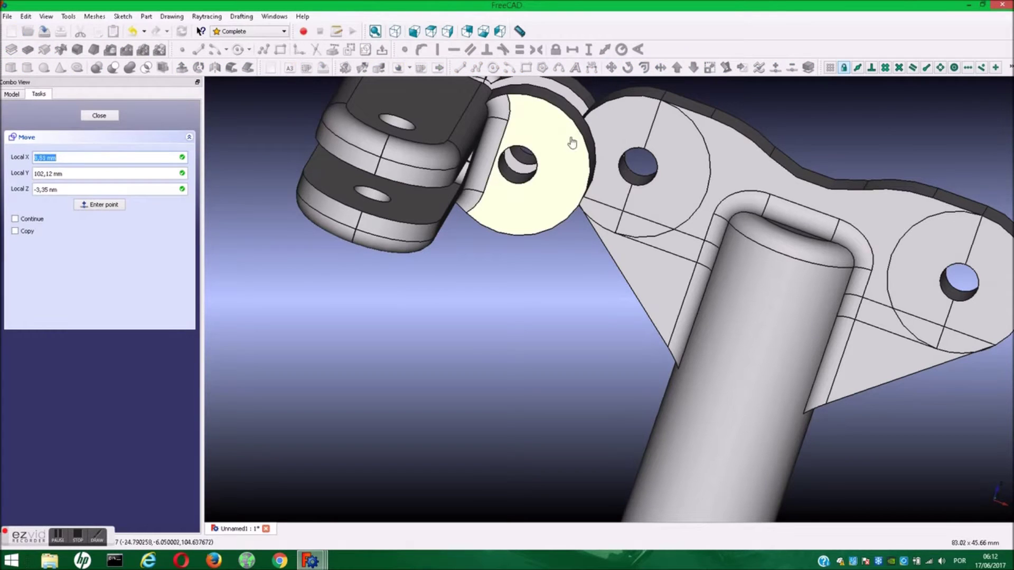
click(753, 146)
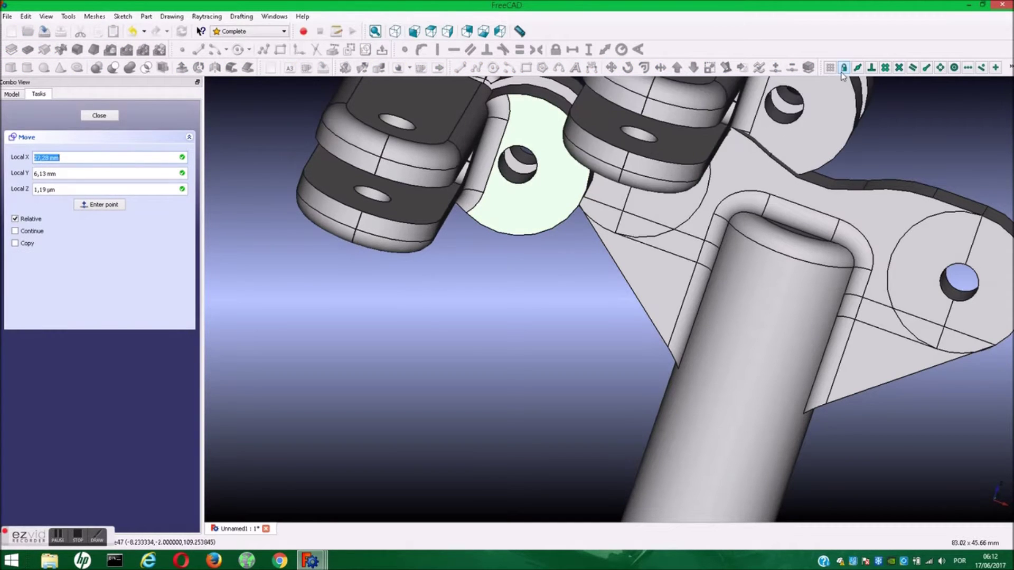
click(955, 68)
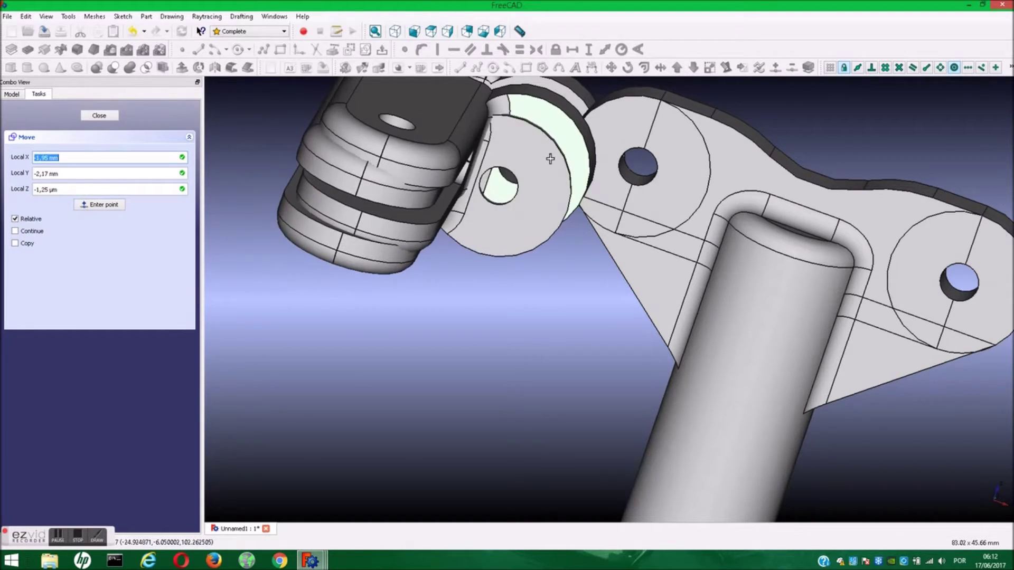
click(446, 148)
click(107, 117)
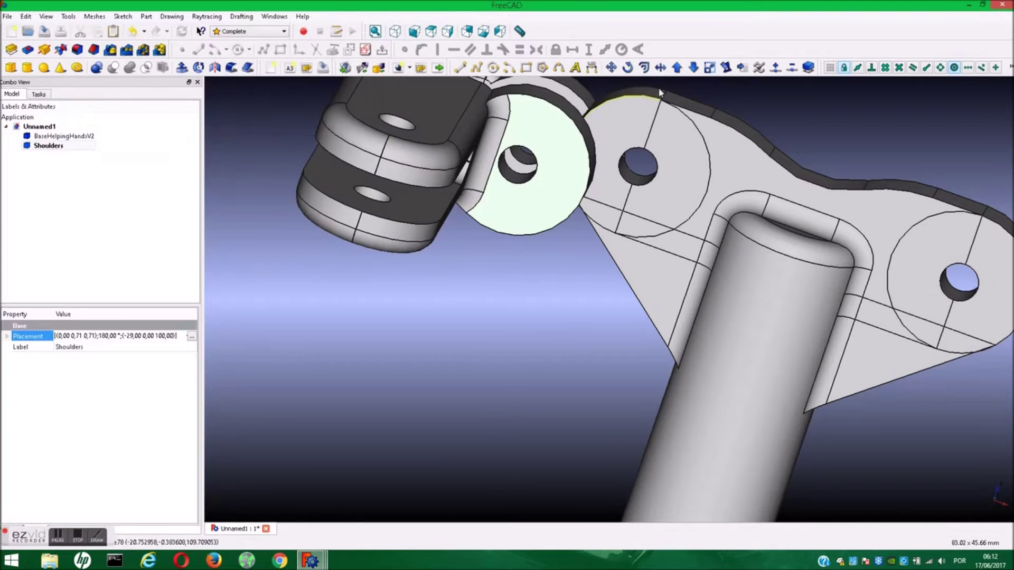
Step: Move Shoulders from its hole centre onto the stand's top-joint hole
click(610, 68)
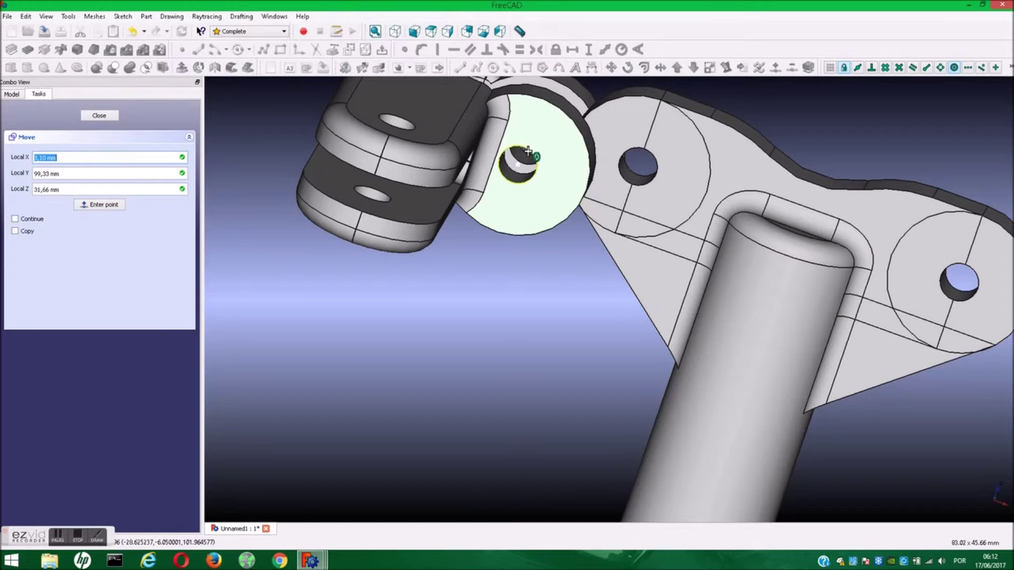
scroll(515, 171, up, 2)
scroll(515, 172, up, 1)
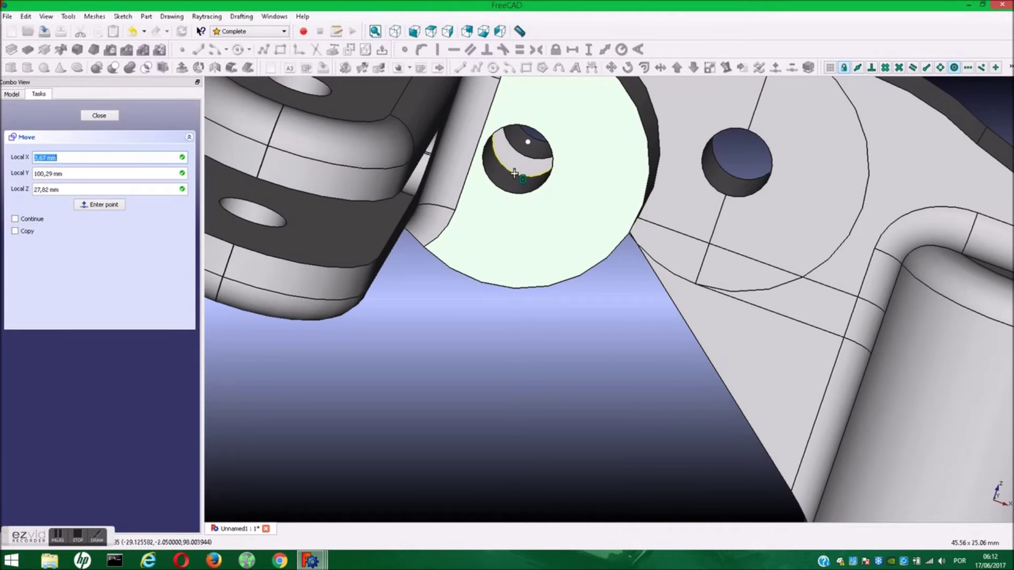
click(515, 173)
click(715, 186)
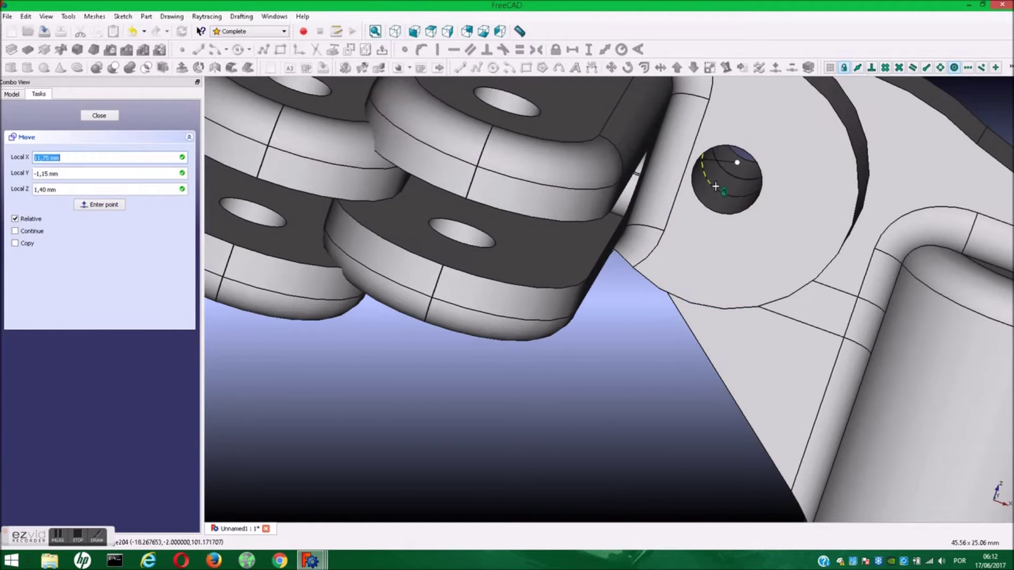
click(715, 186)
scroll(718, 222, down, 8)
scroll(708, 248, down, 1)
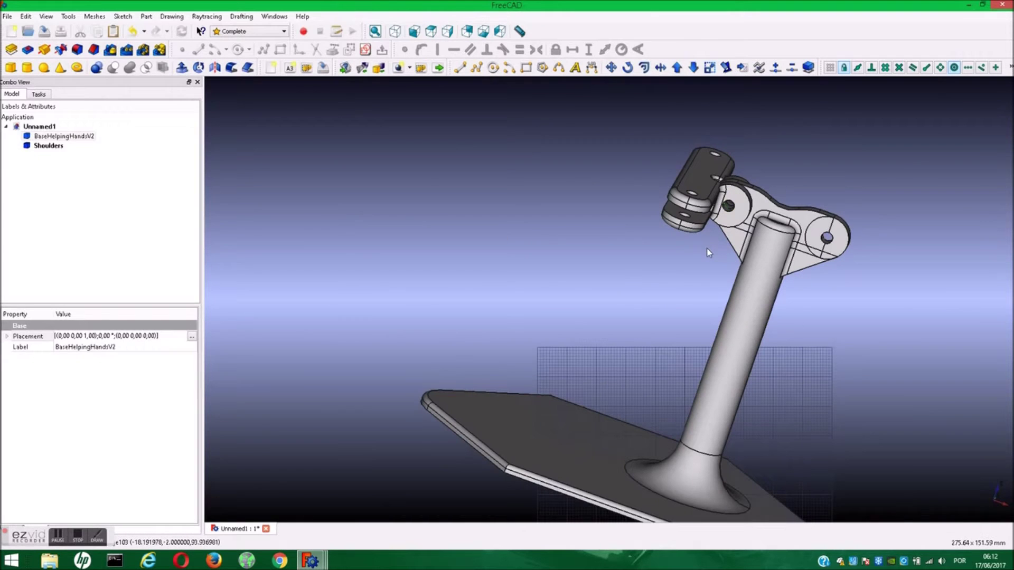
Step: Orbit the assembly to inspect the stand with Shoulders mounted on top
mouse_move(707, 248)
middle_down()
mouse_move(676, 281)
mouse_move(521, 303)
mouse_move(490, 323)
mouse_move(491, 337)
mouse_move(593, 333)
mouse_move(603, 258)
middle_up()
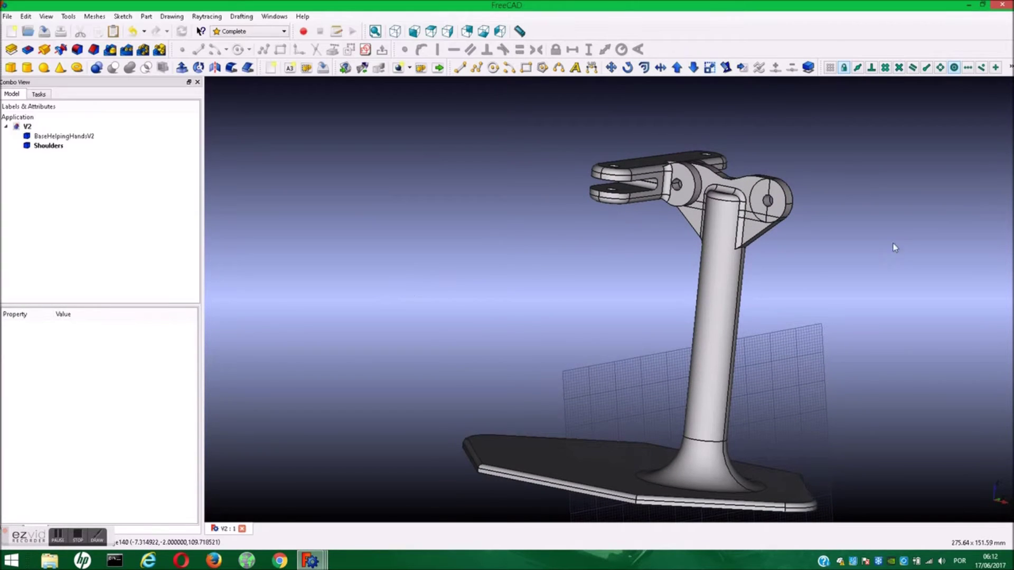
mouse_move(895, 248)
middle_down()
mouse_move(719, 250)
mouse_move(607, 277)
mouse_move(740, 265)
mouse_move(867, 210)
middle_up()
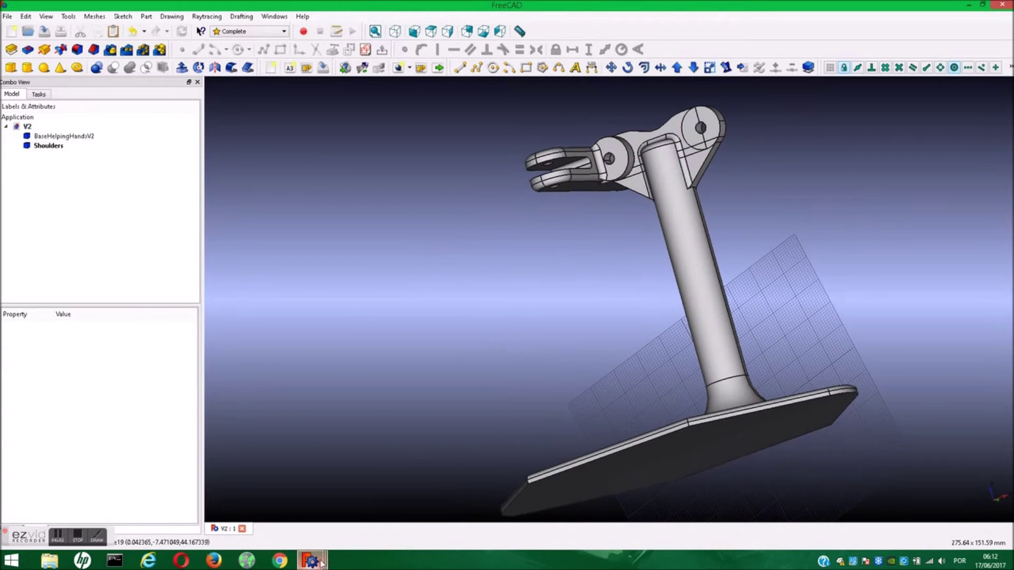
click(317, 561)
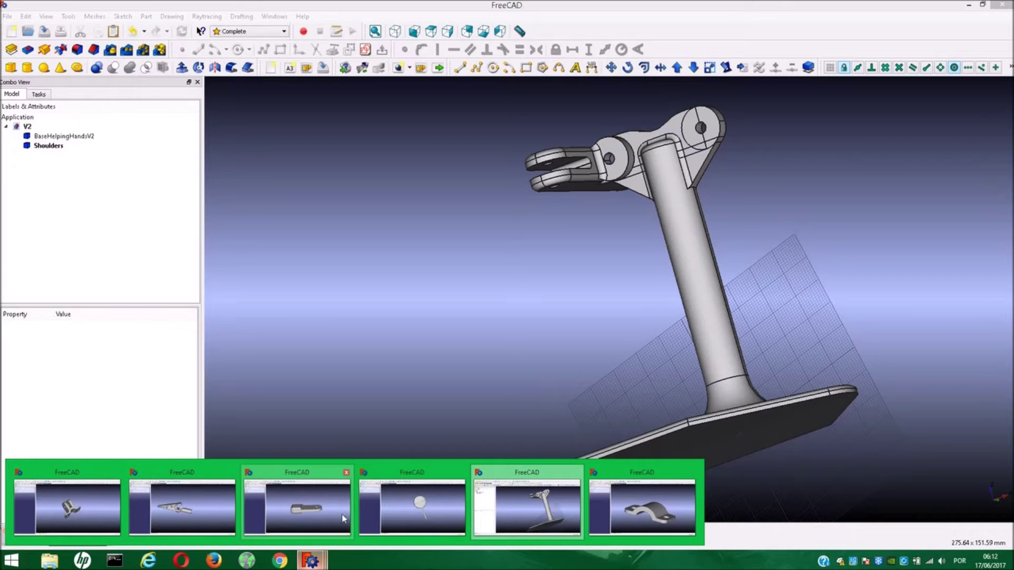
Step: Copy the MagnifyingGlass body, create a new document, and close the original file
click(464, 506)
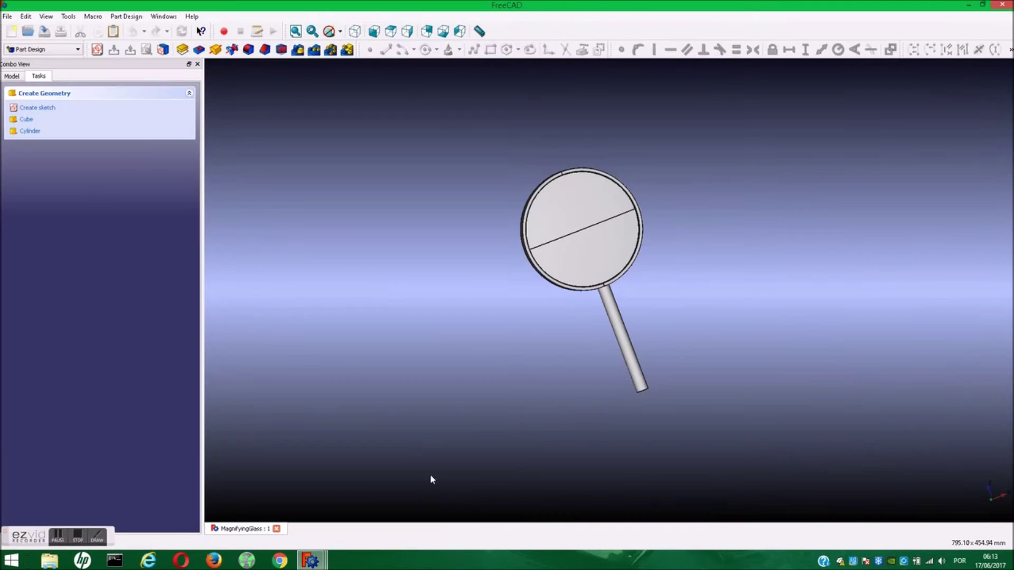
click(12, 76)
click(45, 137)
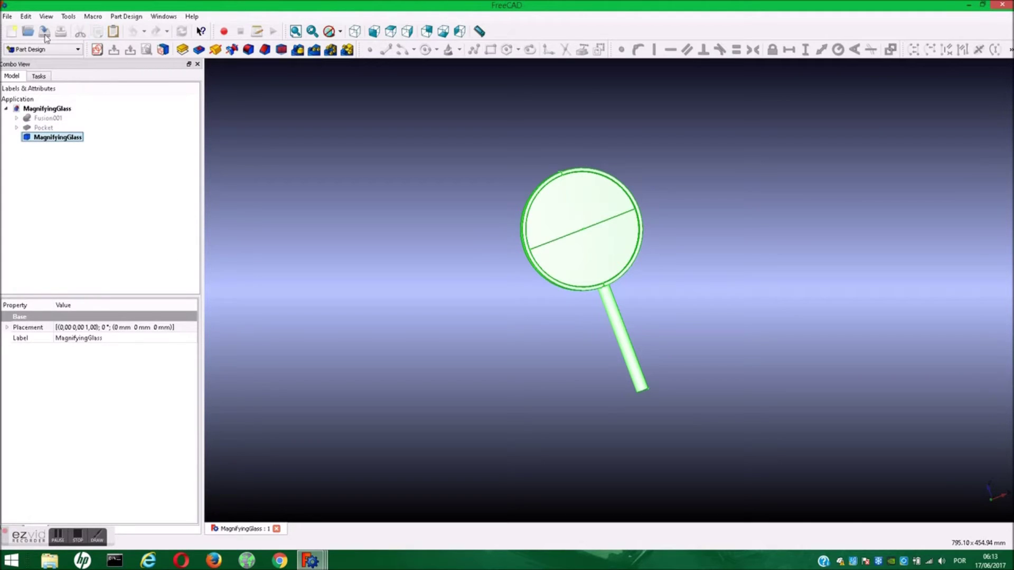
click(11, 31)
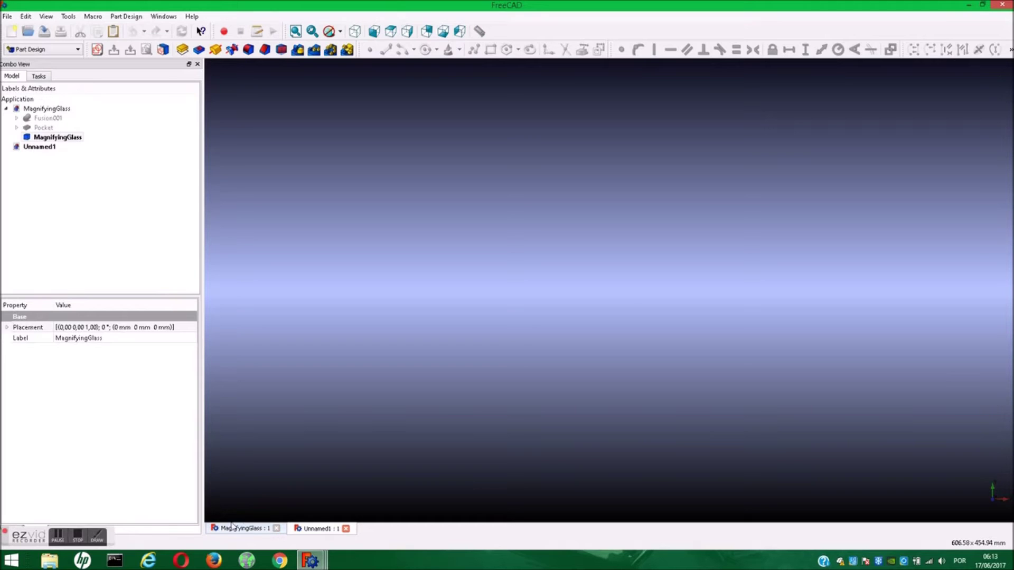
click(274, 529)
Step: Paste the MagnifyingGlass body into Unnamed1 and orbit to view it face-on
click(39, 109)
click(113, 30)
scroll(424, 315, down, 3)
scroll(436, 314, down, 3)
scroll(436, 314, down, 2)
mouse_move(480, 393)
middle_down()
mouse_move(639, 455)
mouse_move(645, 335)
middle_up()
middle_drag(654, 380, 584, 343)
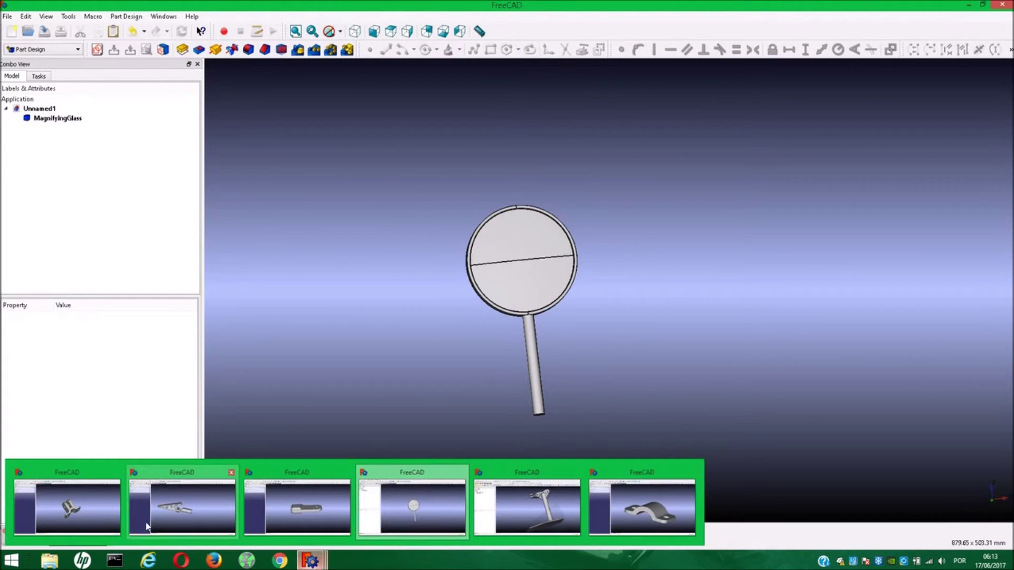
click(67, 507)
Step: Copy Magnifying glass support 2, close its document, and paste it into Unnamed1
click(12, 76)
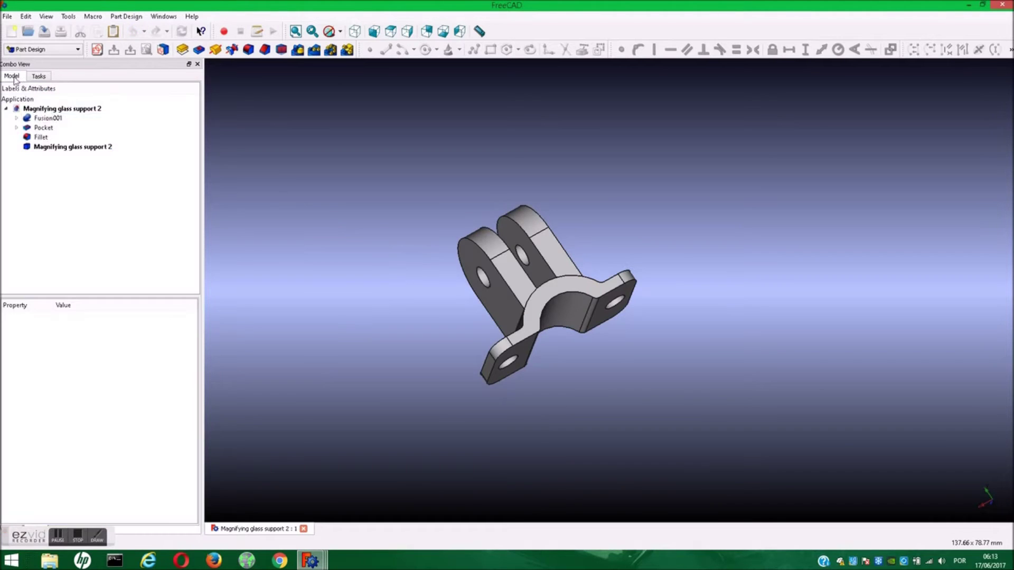
click(50, 147)
click(98, 33)
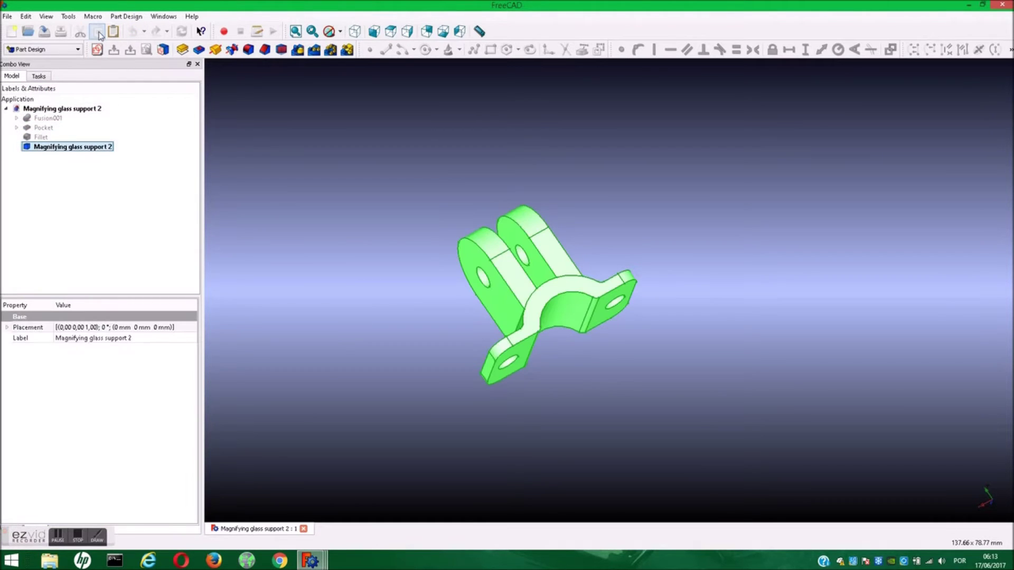
click(1010, 8)
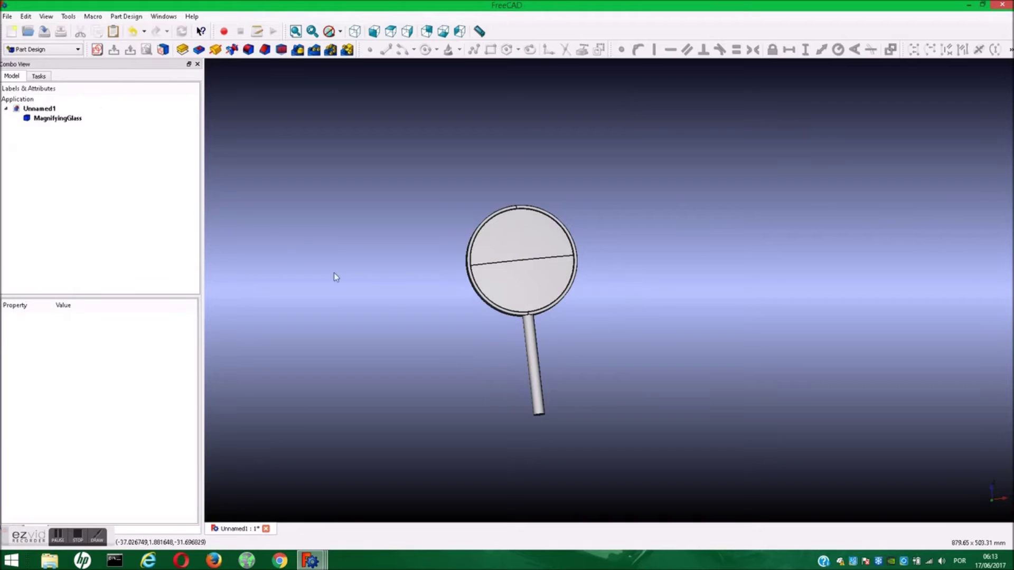
click(42, 108)
click(113, 32)
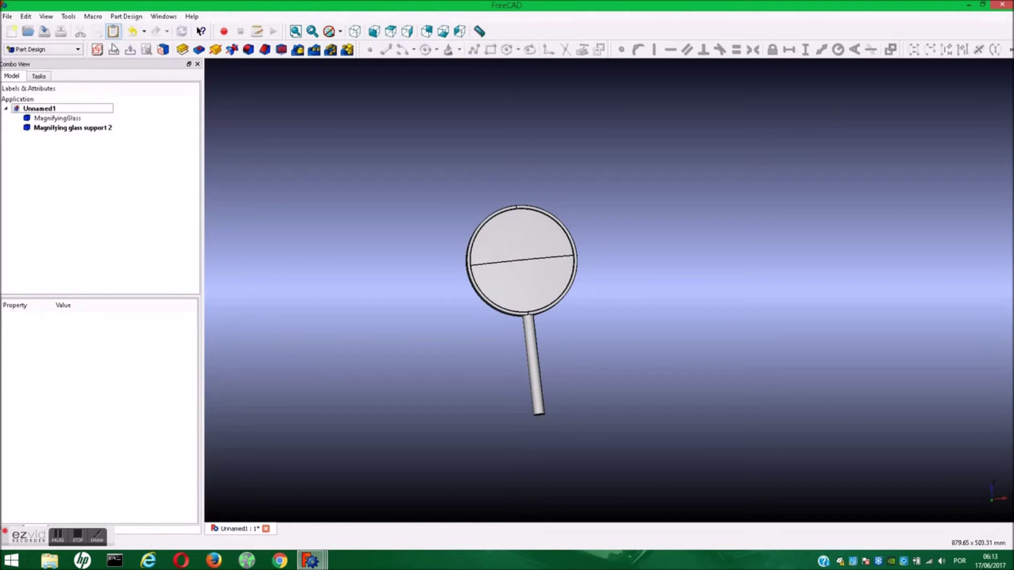
Step: Orbit and select the pasted support and MagnifyingGlass to check their positions
click(74, 128)
click(385, 354)
middle_drag(385, 353, 539, 324)
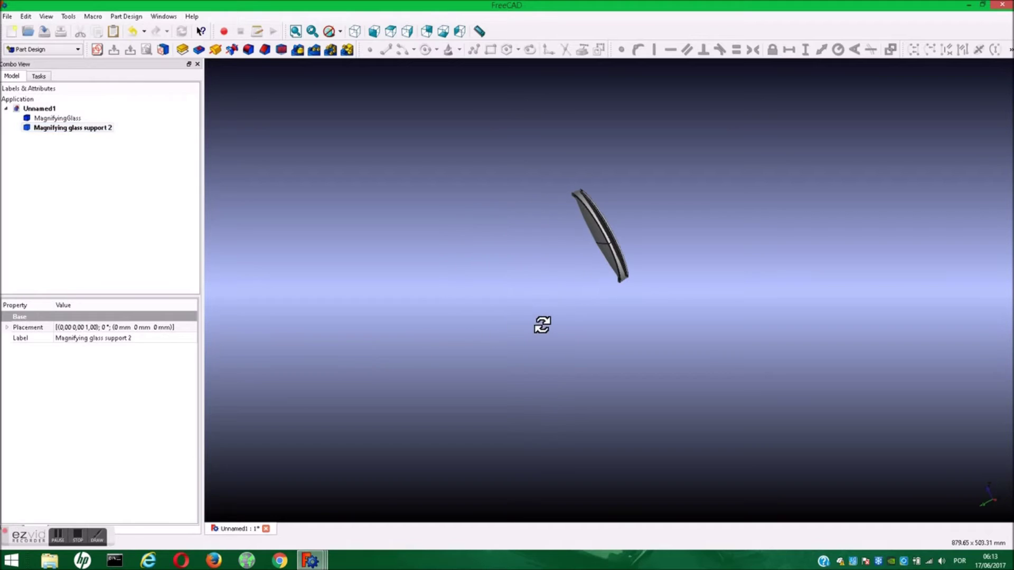
scroll(520, 316, up, 3)
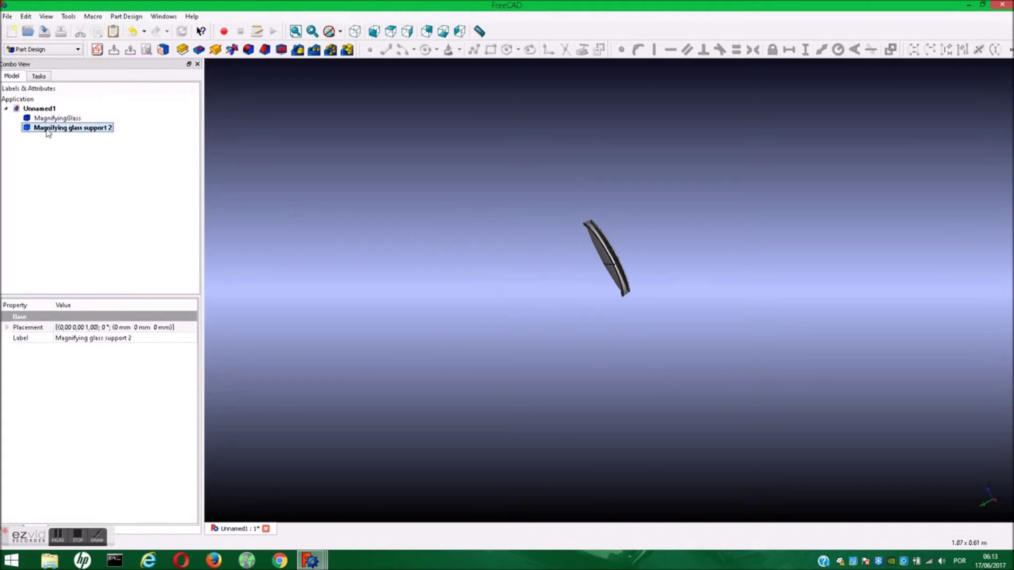
click(319, 169)
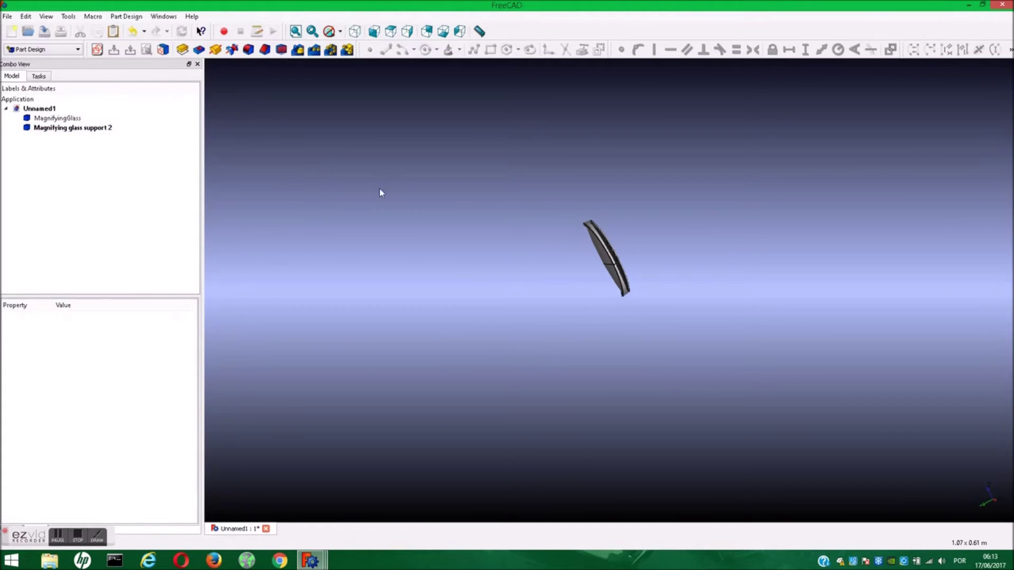
click(90, 119)
click(386, 166)
Step: Fit the glass in view and give support 2 a -80 mm Z offset
right_click(435, 204)
click(459, 210)
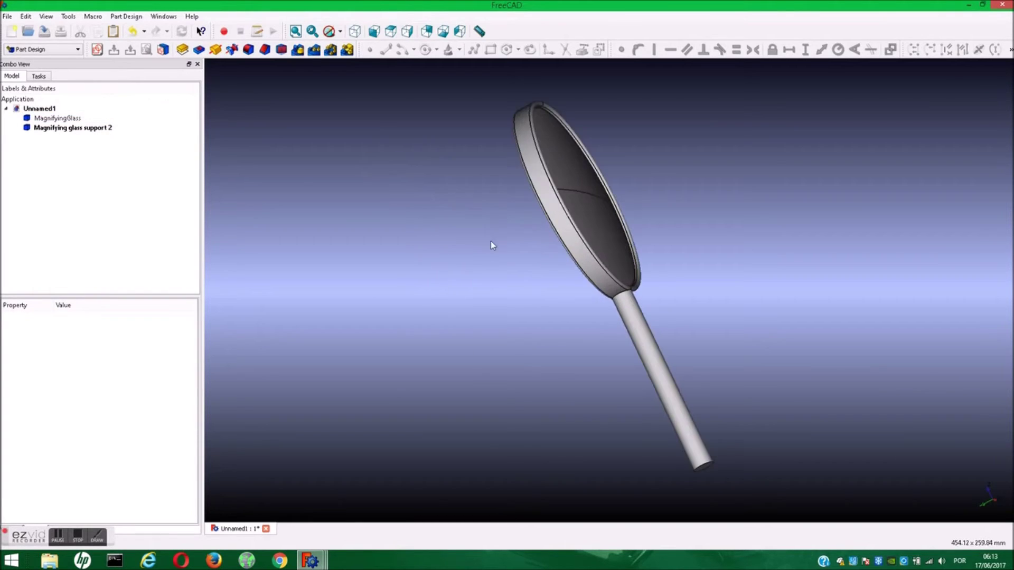
mouse_move(511, 288)
middle_down()
mouse_move(452, 316)
mouse_move(573, 304)
middle_up()
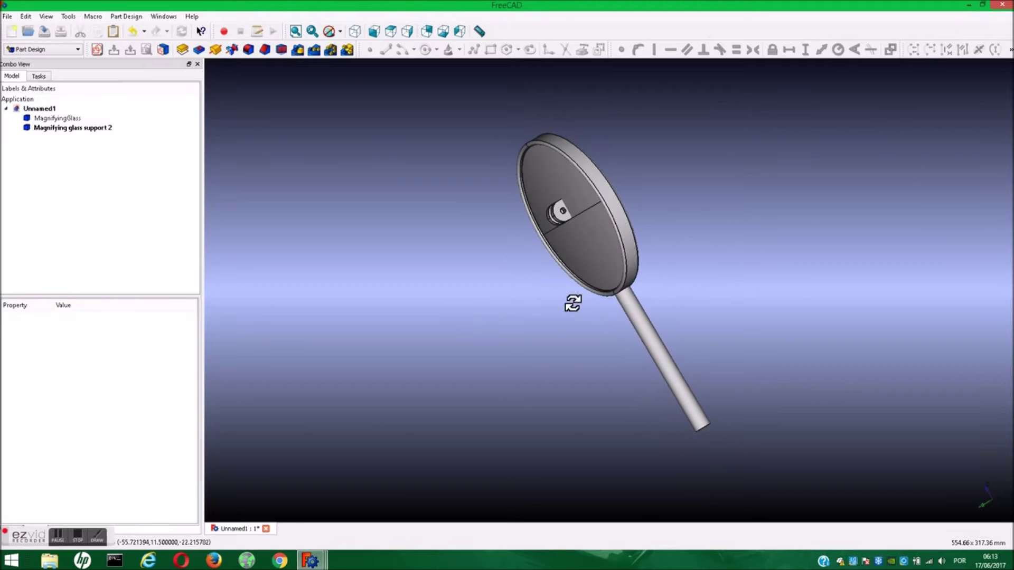
click(561, 217)
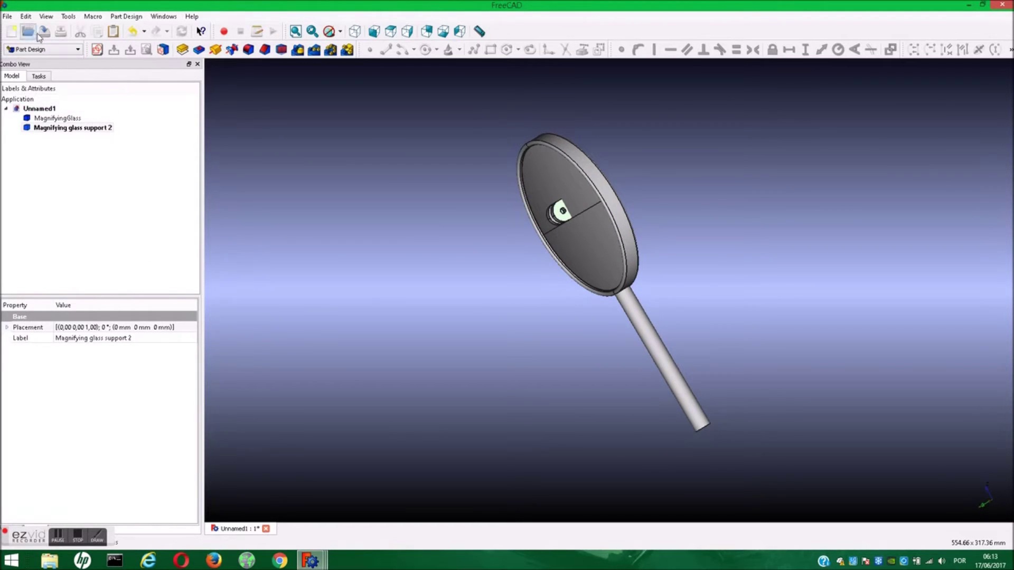
click(25, 17)
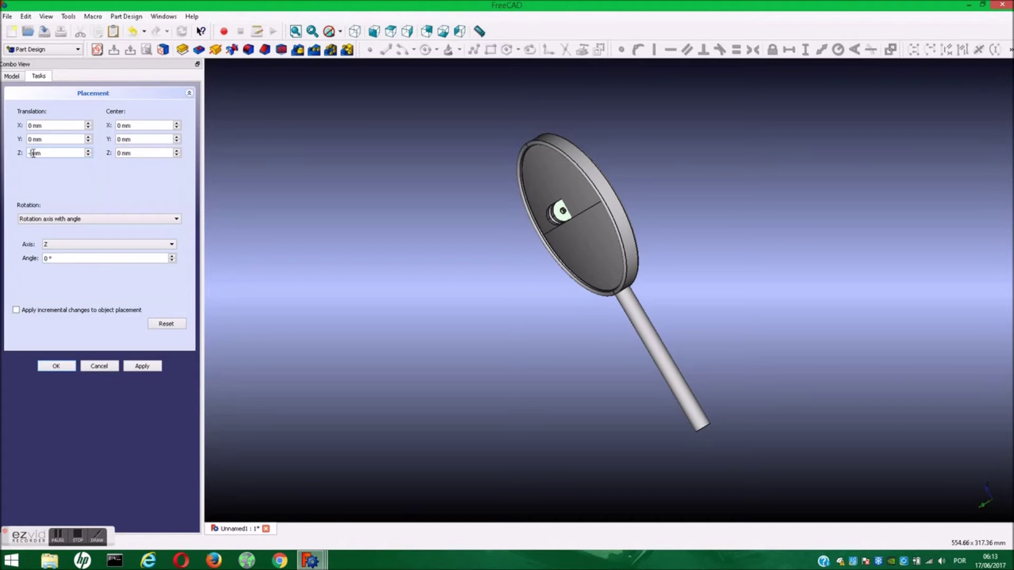
text(5)
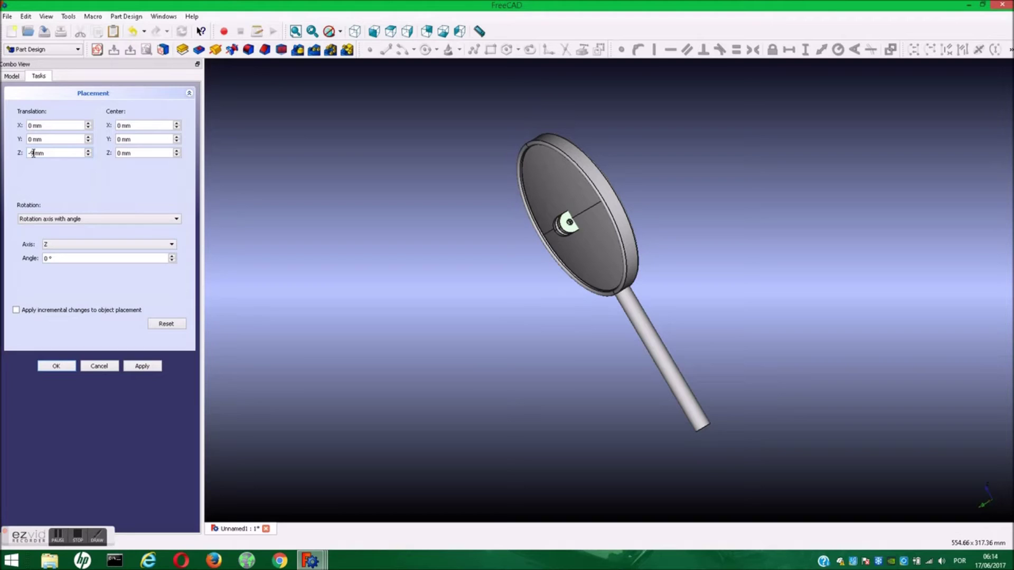
text(0)
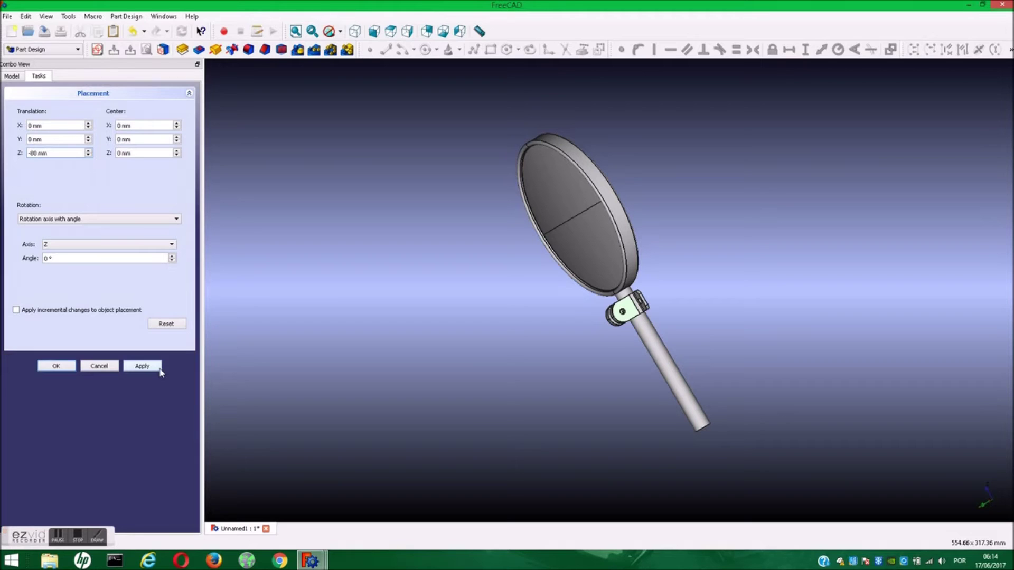
click(142, 366)
Step: Reselect support 2 and start stepping its Y offset, viewing the handle end-on
mouse_move(807, 371)
middle_down()
mouse_move(772, 380)
mouse_move(677, 350)
mouse_move(674, 312)
mouse_move(663, 335)
middle_up()
scroll(628, 300, up, 5)
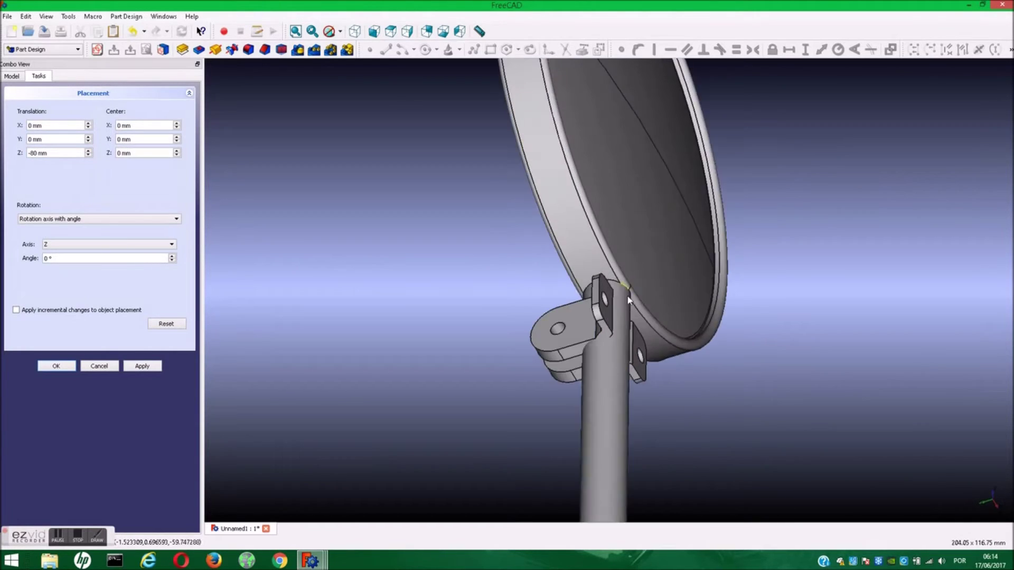
scroll(629, 300, up, 2)
click(575, 339)
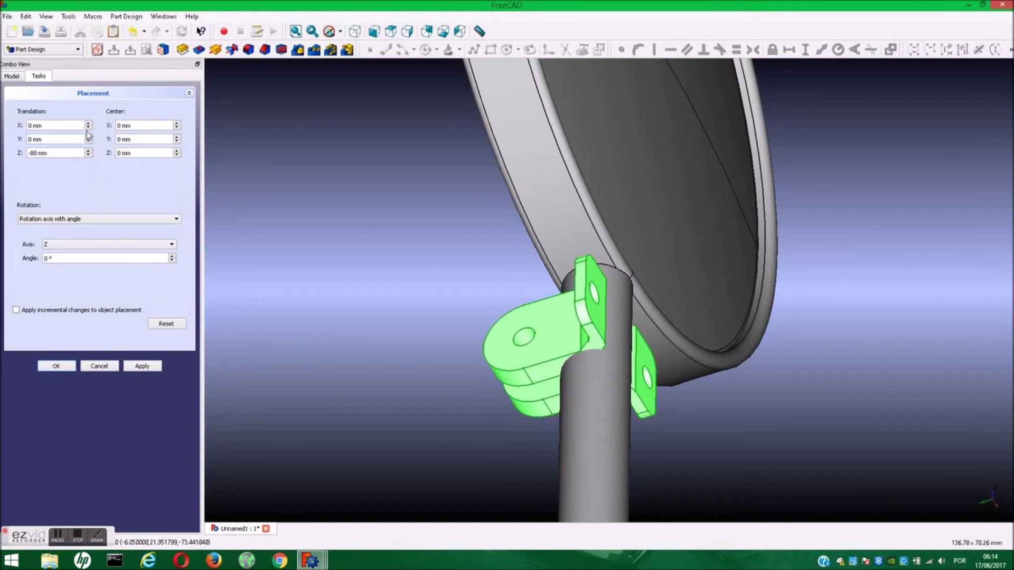
click(88, 141)
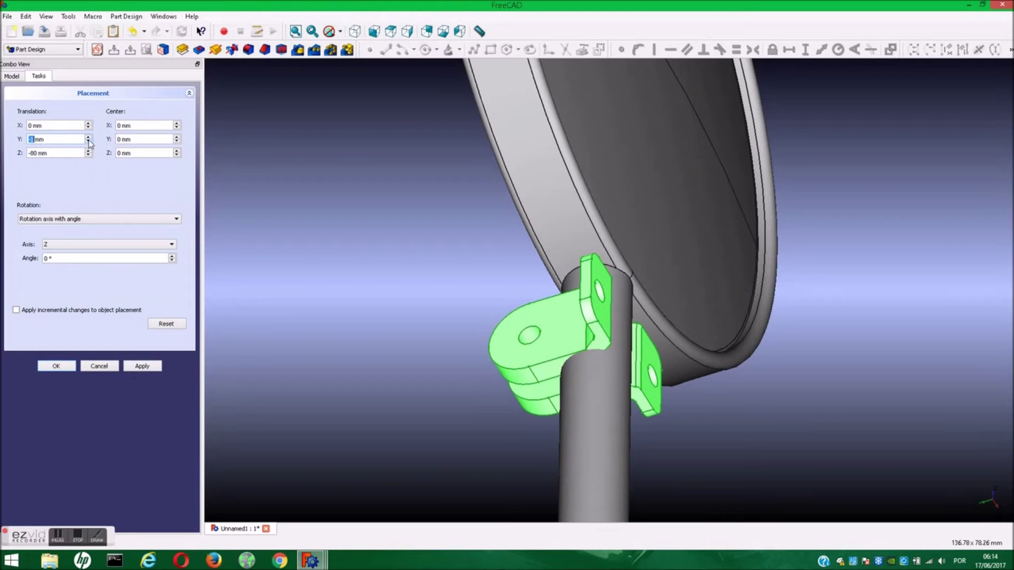
drag(89, 138, 88, 139)
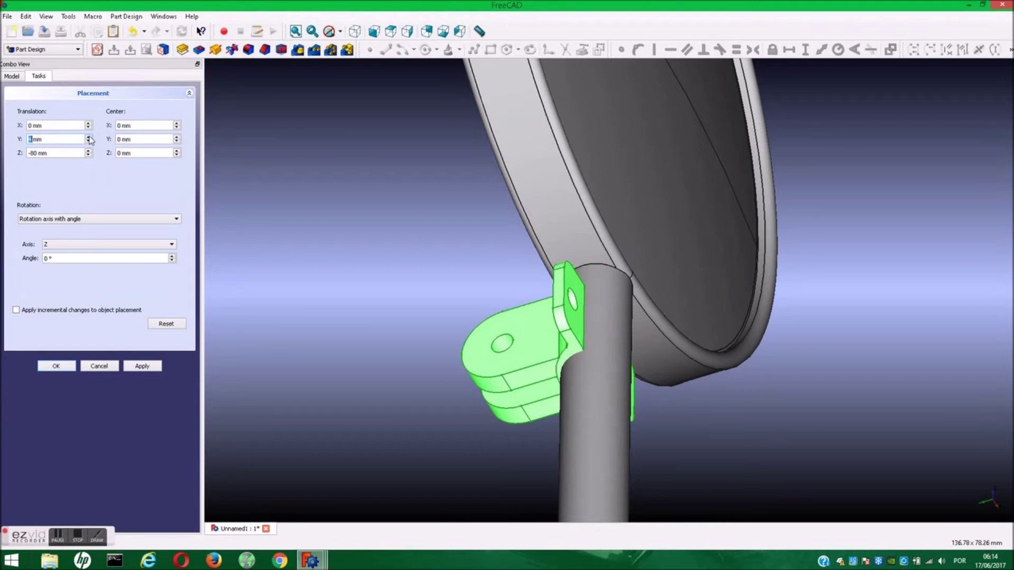
middle_drag(416, 424, 426, 362)
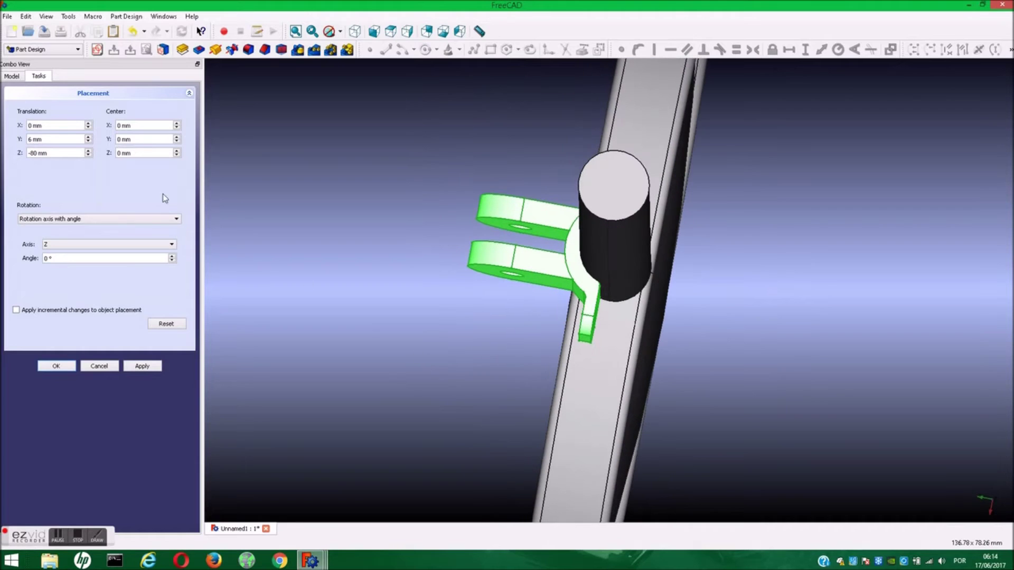
Step: Settle support 2's Y offset at 6 mm and confirm the placement
click(88, 141)
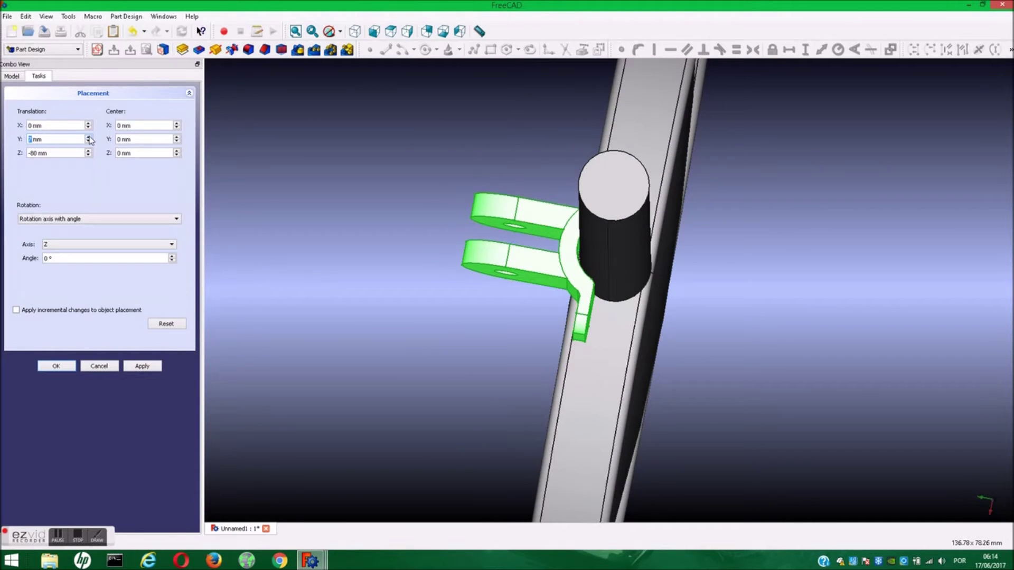
click(89, 142)
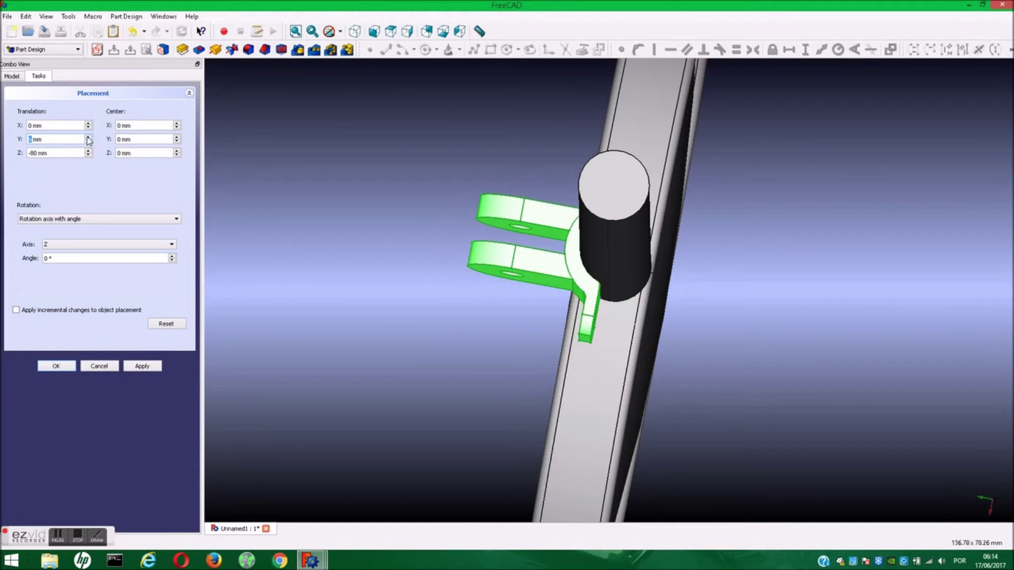
click(89, 141)
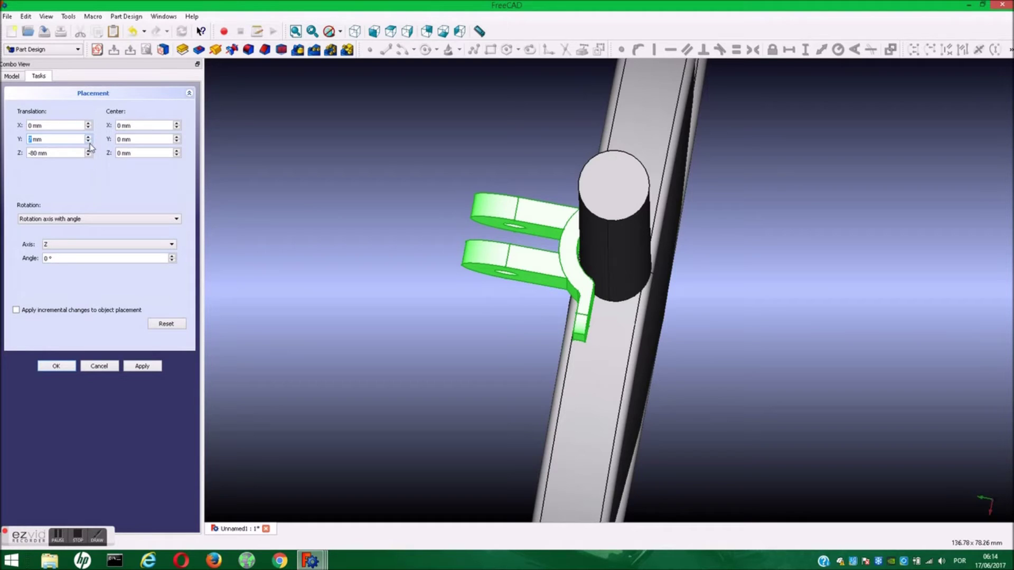
click(89, 142)
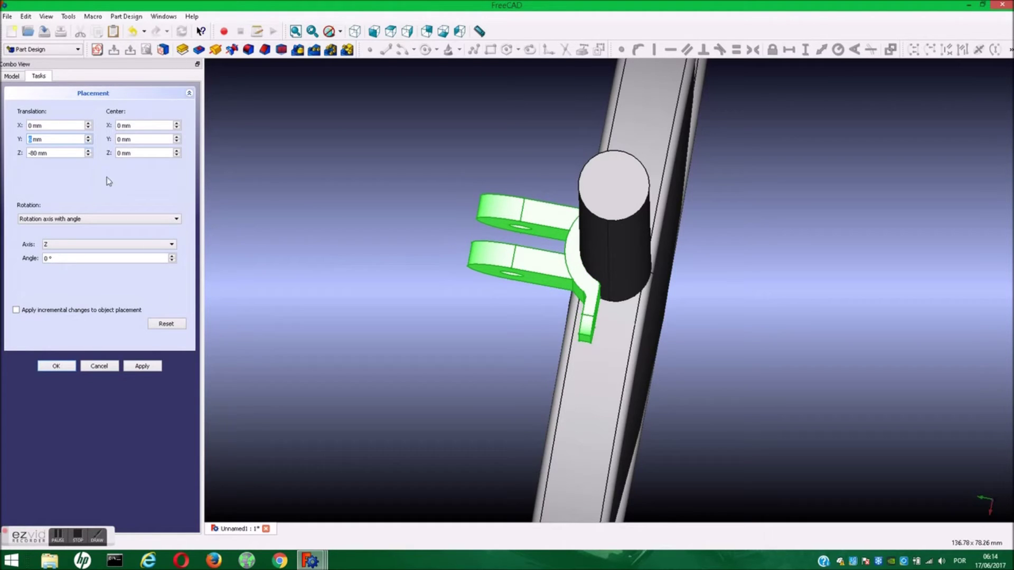
click(154, 366)
click(55, 368)
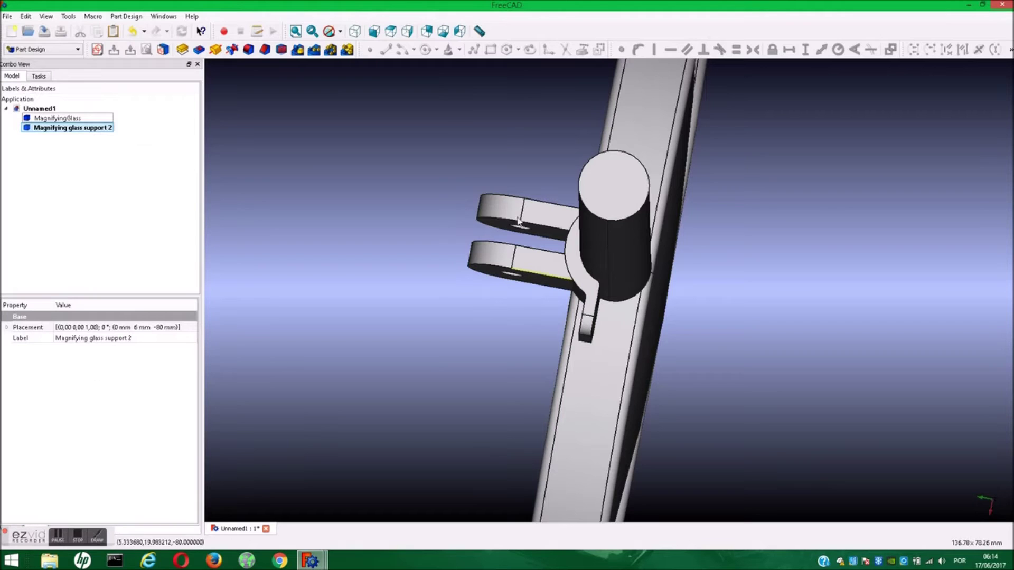
mouse_move(538, 90)
middle_down()
mouse_move(534, 169)
mouse_move(498, 219)
middle_up()
Step: Copy the Magnifying glass support body from its document, then close that document
click(322, 559)
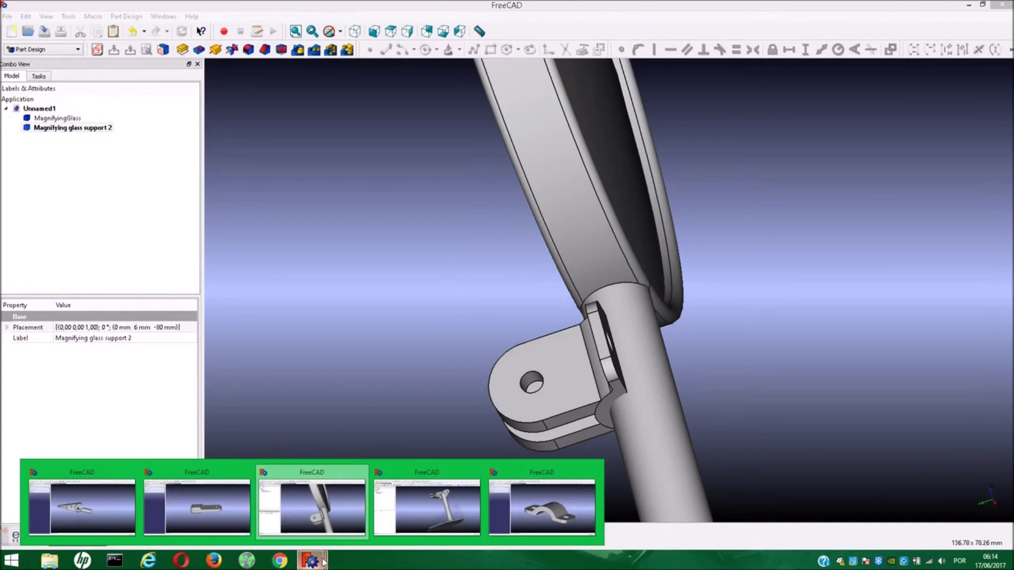
click(530, 505)
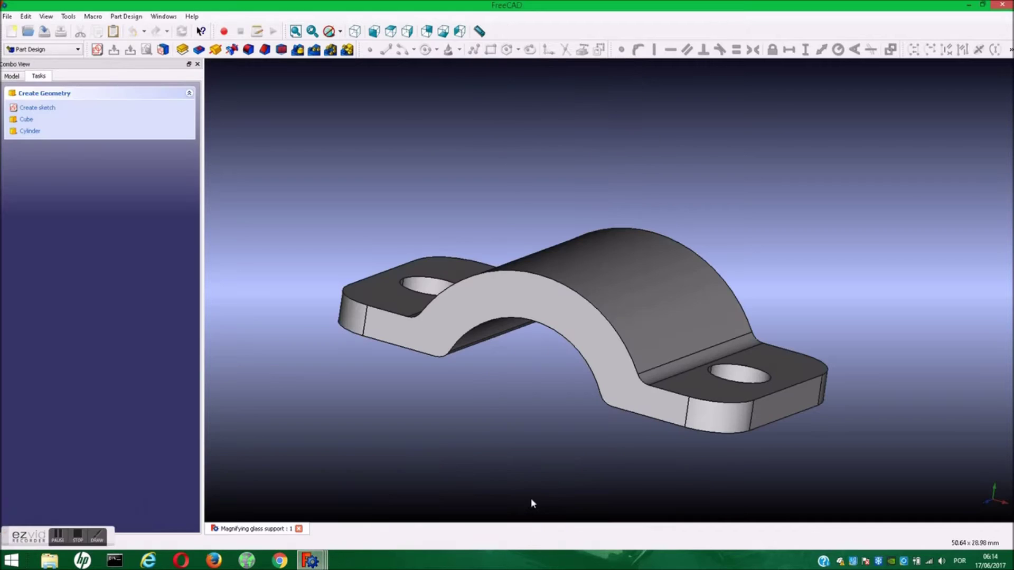
click(23, 75)
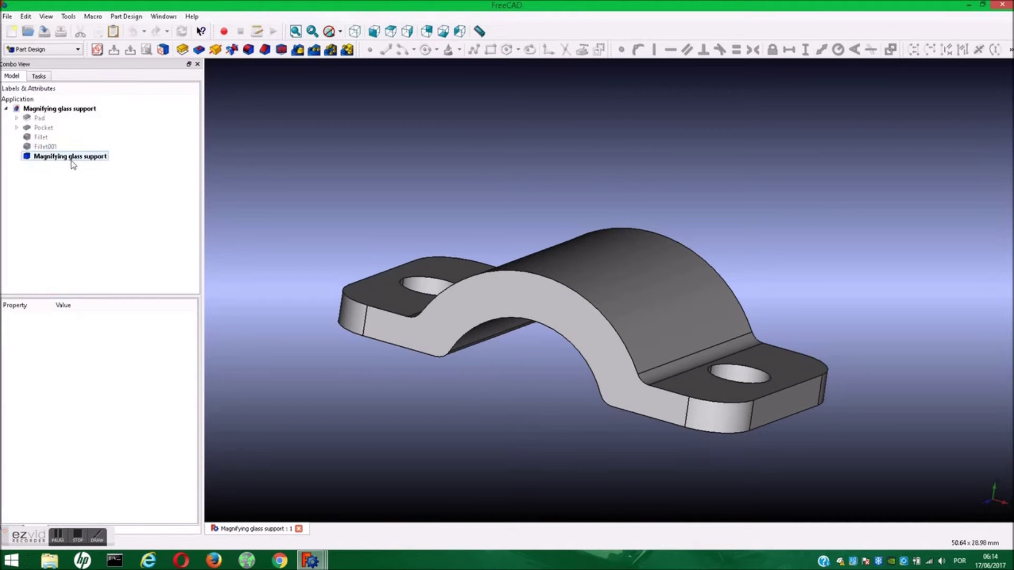
click(72, 157)
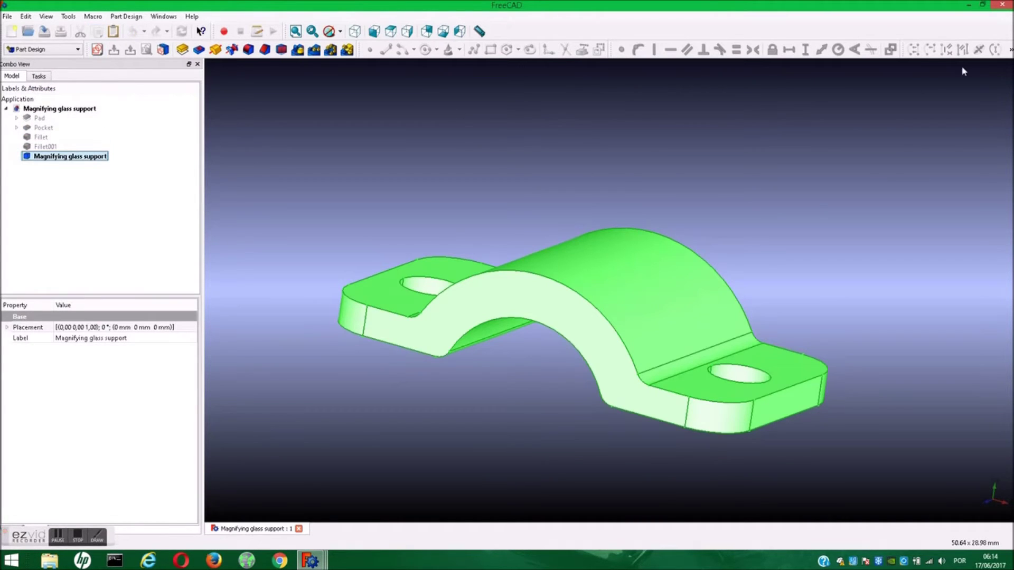
click(1002, 4)
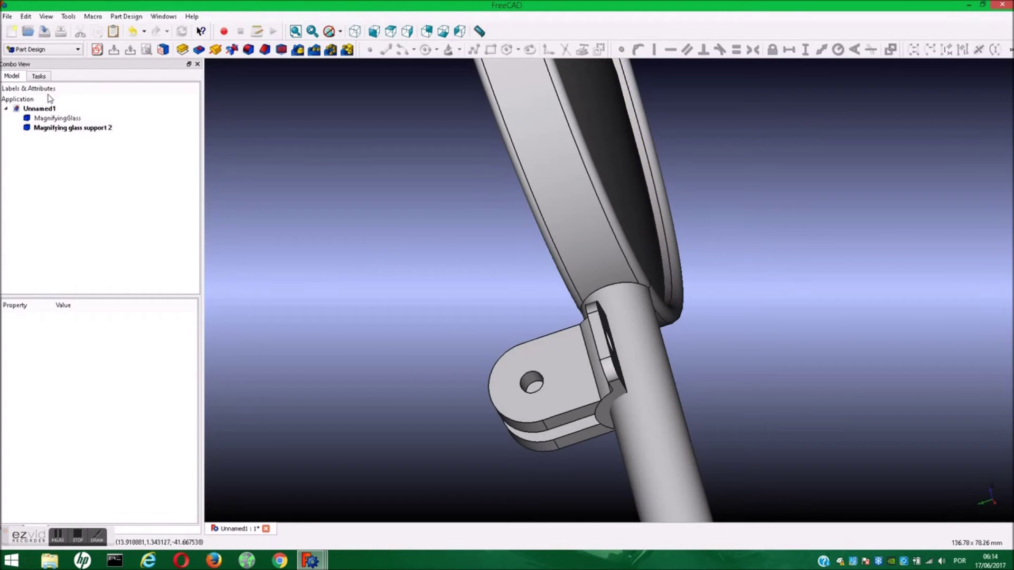
Step: Paste the Magnifying glass support into Unnamed1 and select it
click(41, 110)
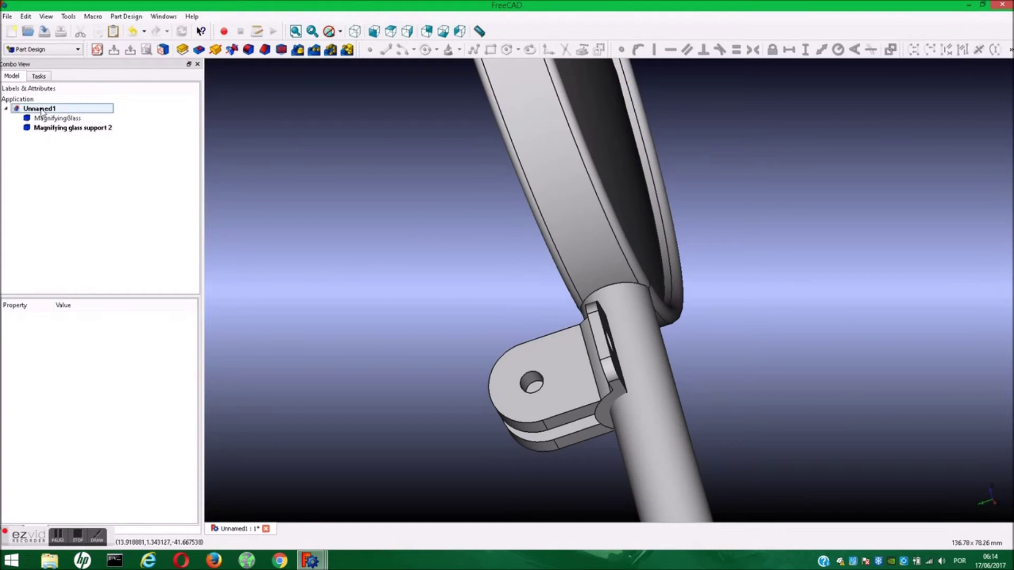
click(113, 32)
click(77, 139)
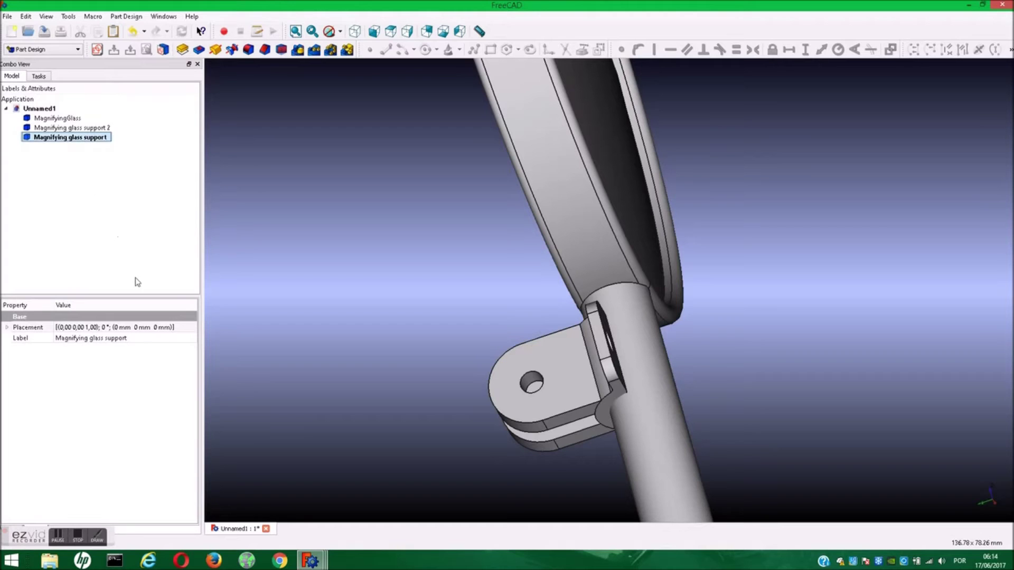
scroll(406, 278, down, 3)
scroll(389, 277, down, 2)
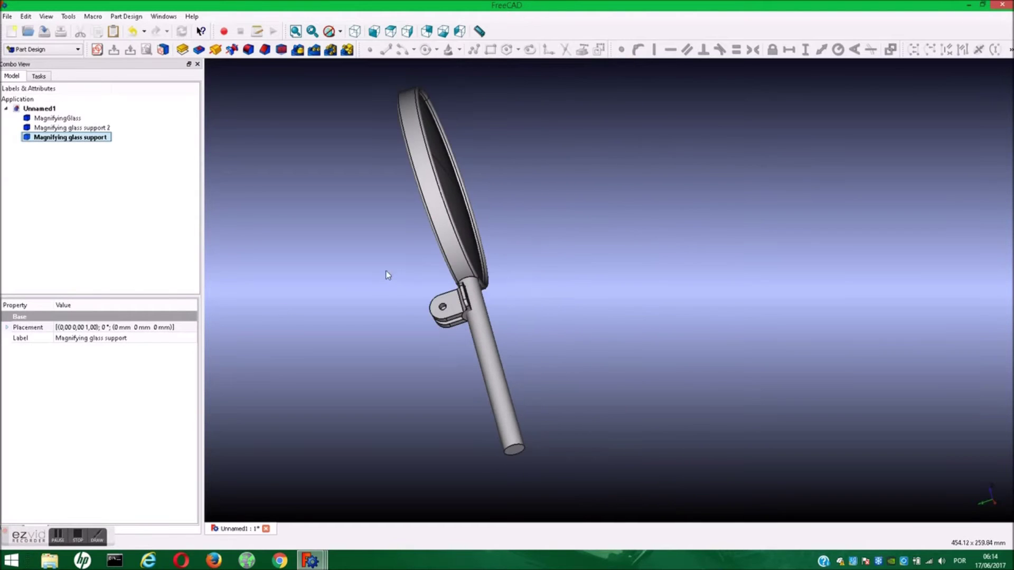
Step: Set the Magnifying glass support's Z placement to -80 mm
middle_drag(390, 276, 440, 272)
click(74, 138)
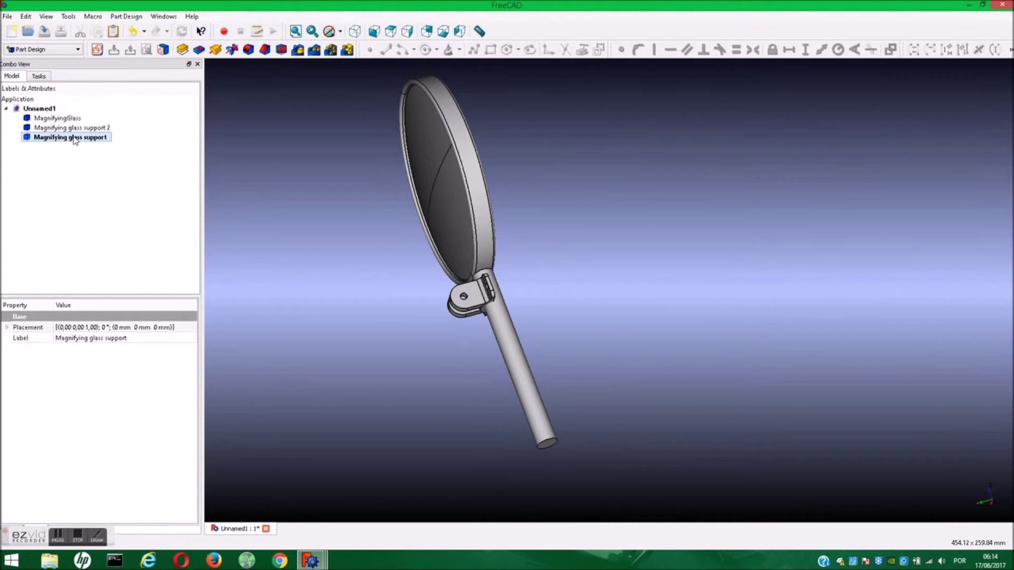
click(25, 16)
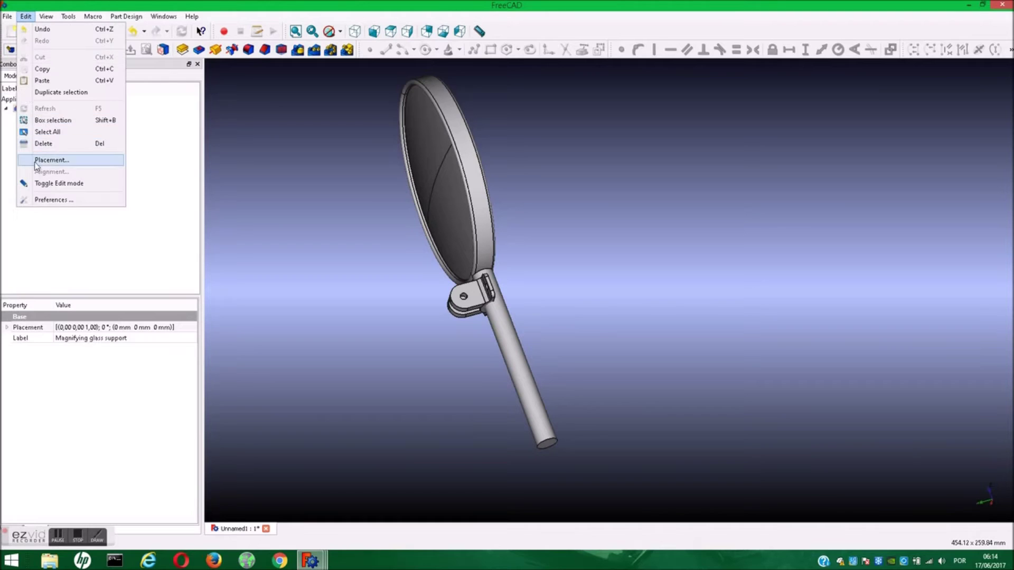
click(52, 160)
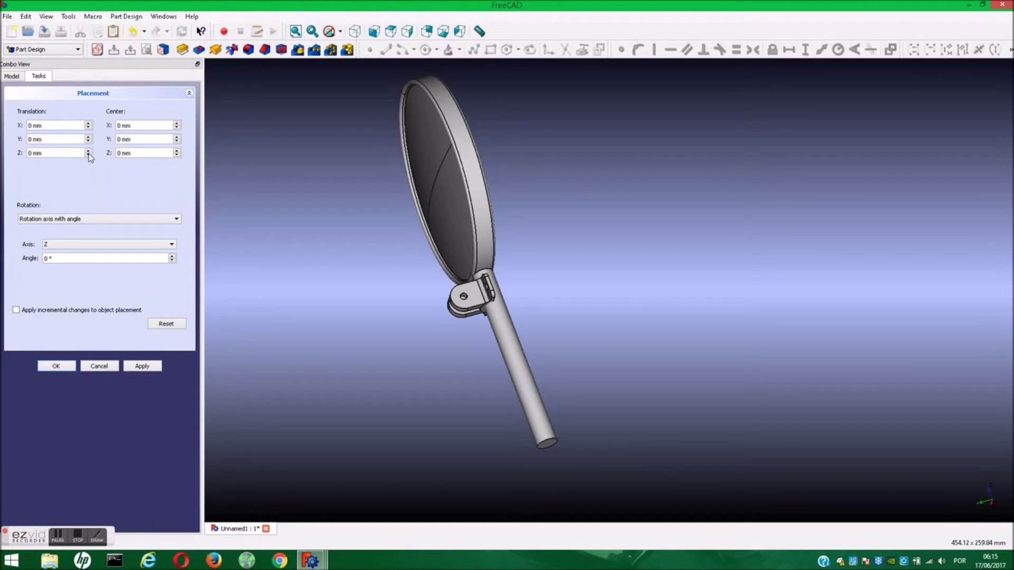
click(39, 154)
text(0)
Step: Rotate the support 180° about the Z axis and apply it
middle_drag(649, 295, 565, 304)
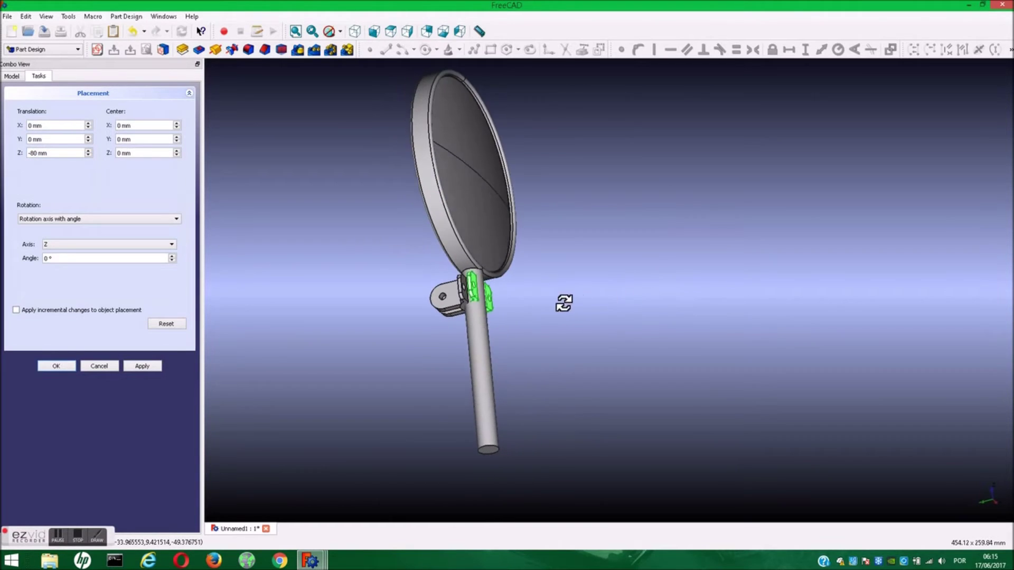
scroll(475, 303, up, 5)
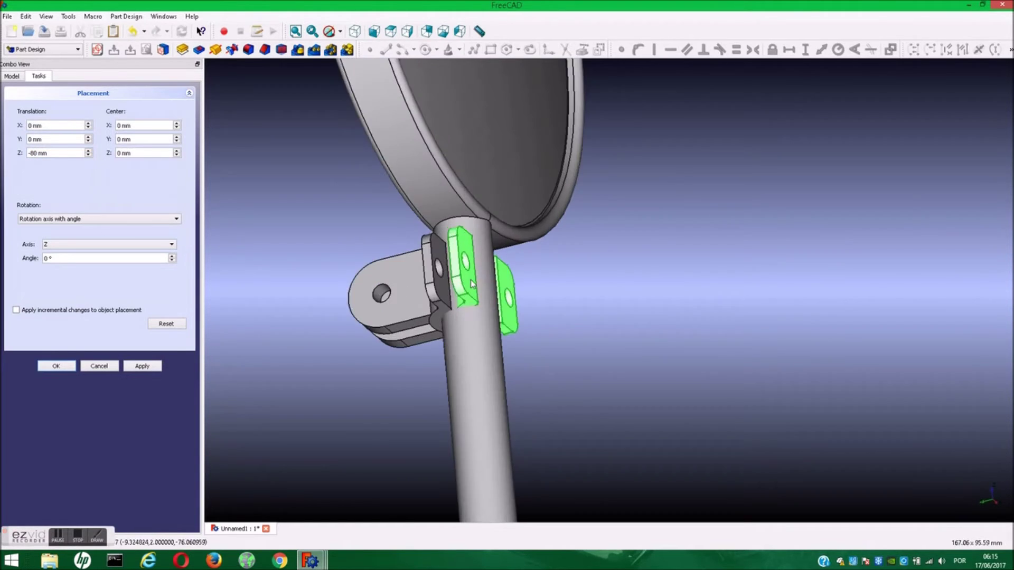
click(83, 244)
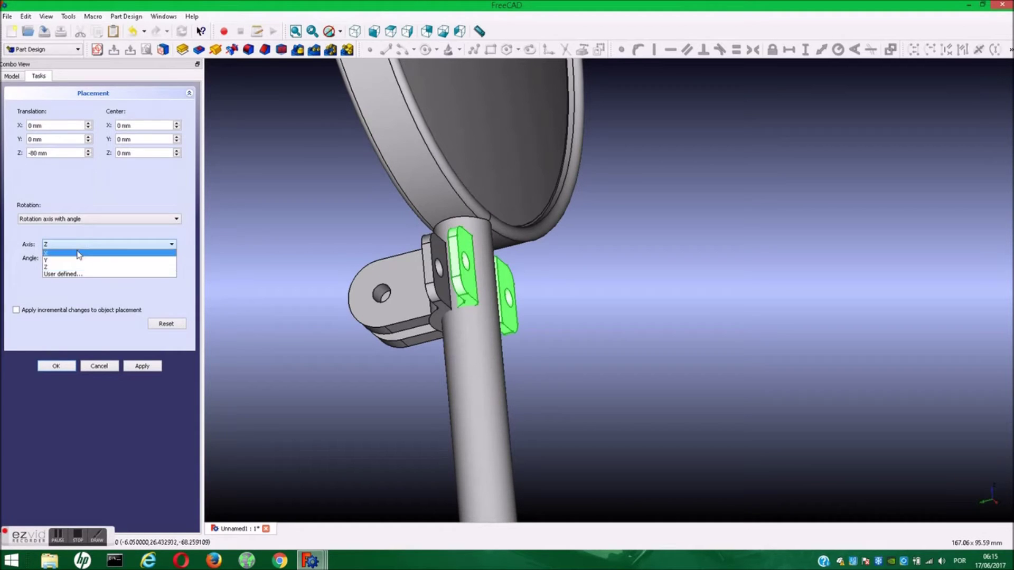
click(79, 245)
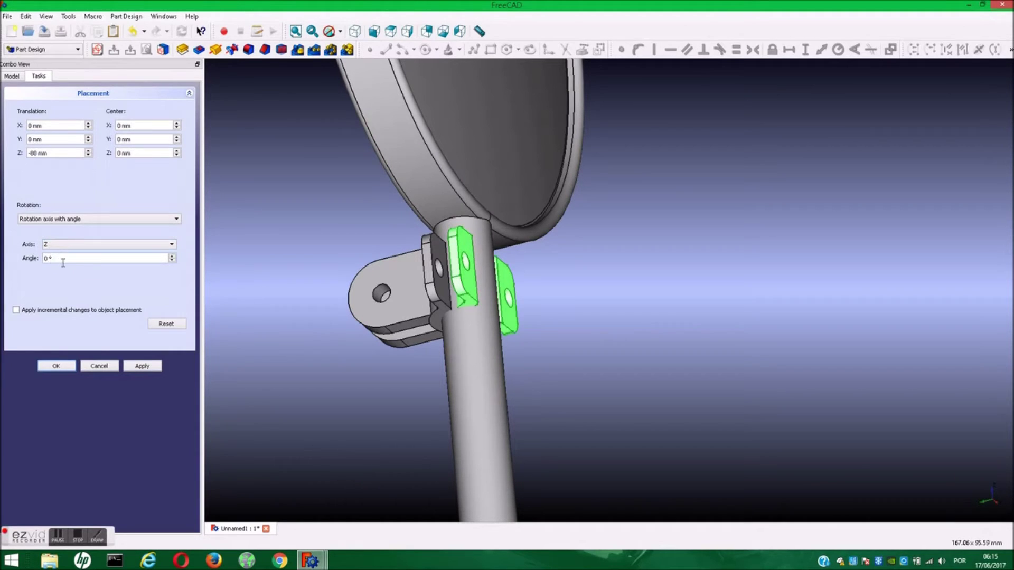
text(18)
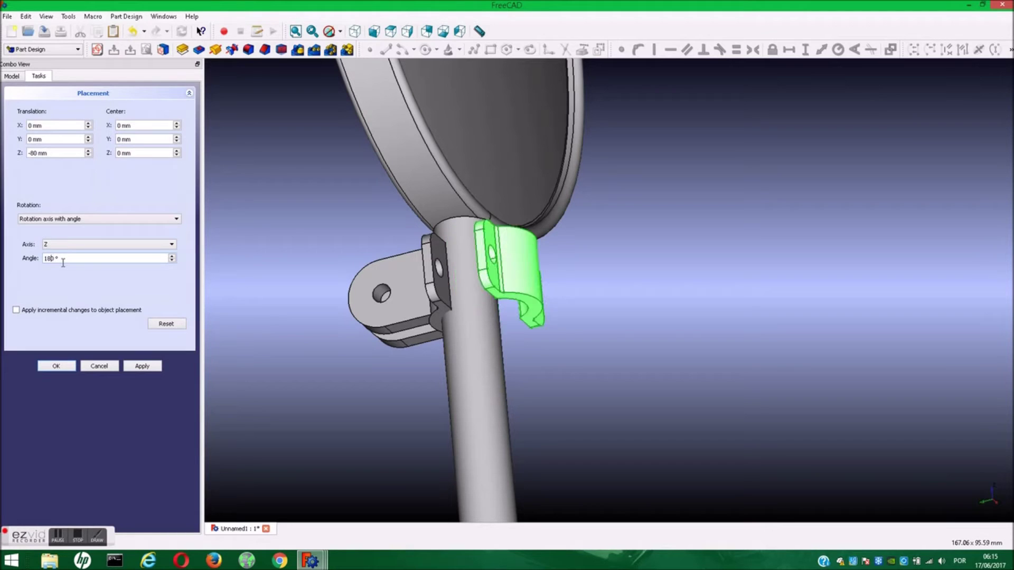
click(136, 367)
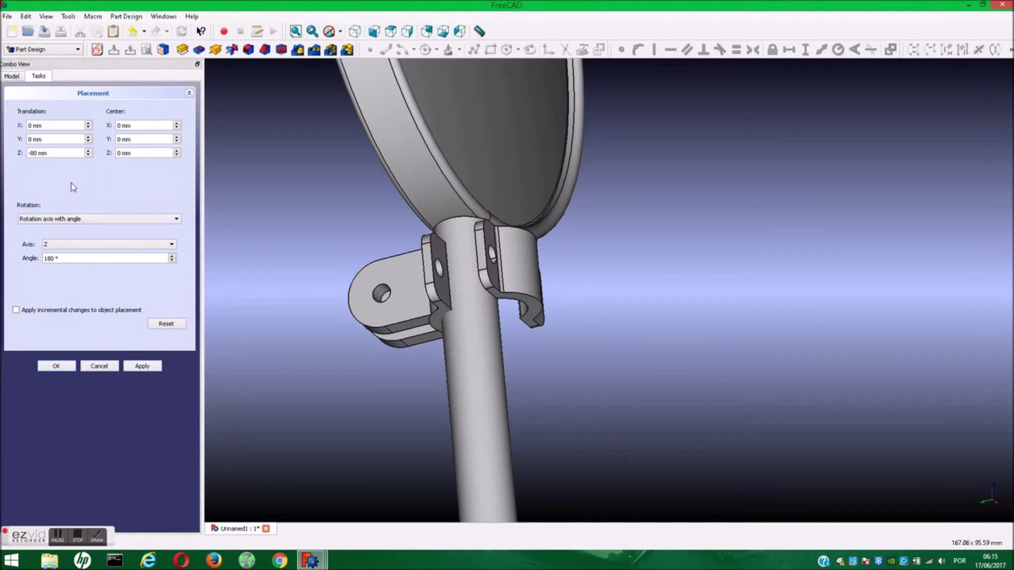
Step: Raise the support's Y offset to 7 mm and confirm the placement
click(88, 141)
click(88, 141)
click(88, 141)
click(88, 141)
click(88, 141)
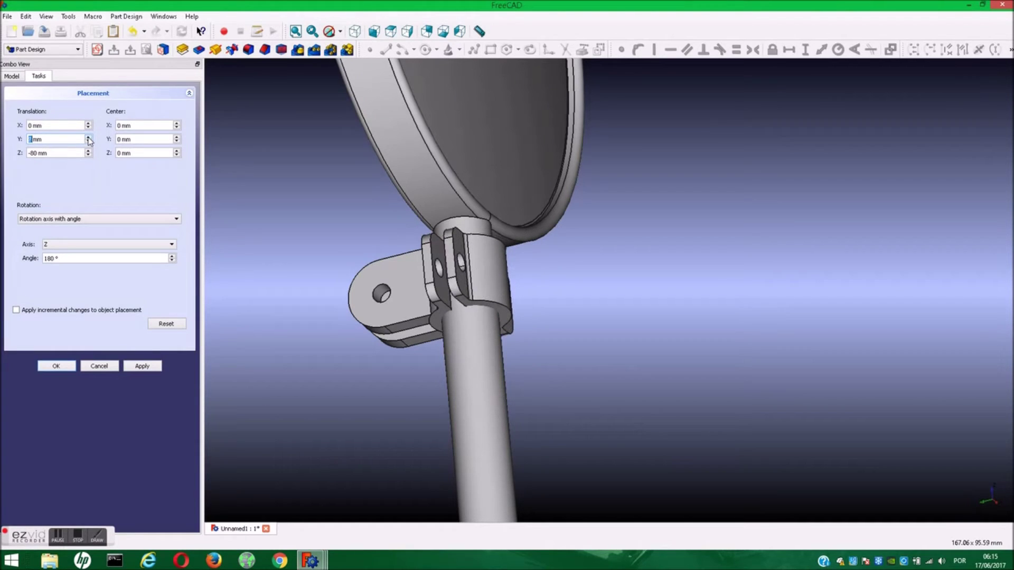
click(56, 366)
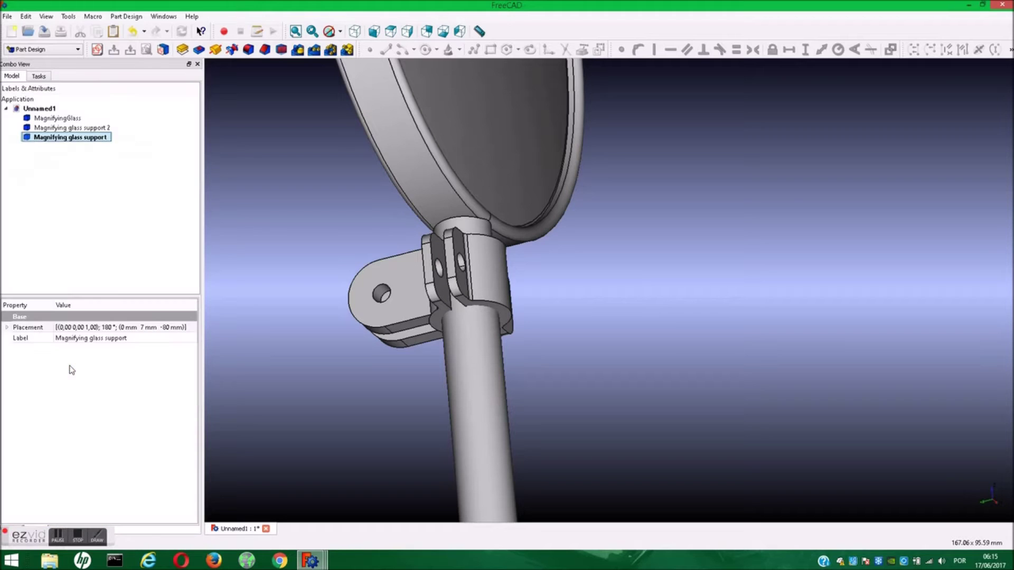
Step: Clear the selection and zoom out to view the finished handle clamp
click(278, 212)
scroll(294, 203, down, 2)
scroll(294, 199, down, 2)
scroll(343, 237, down, 2)
scroll(391, 290, down, 2)
scroll(397, 296, down, 1)
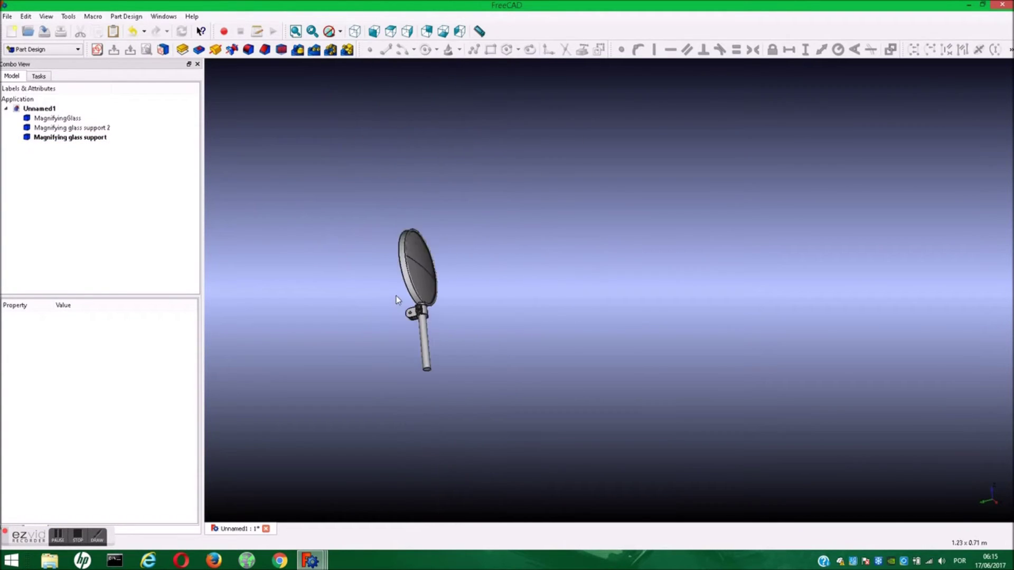
scroll(394, 295, up, 4)
click(35, 49)
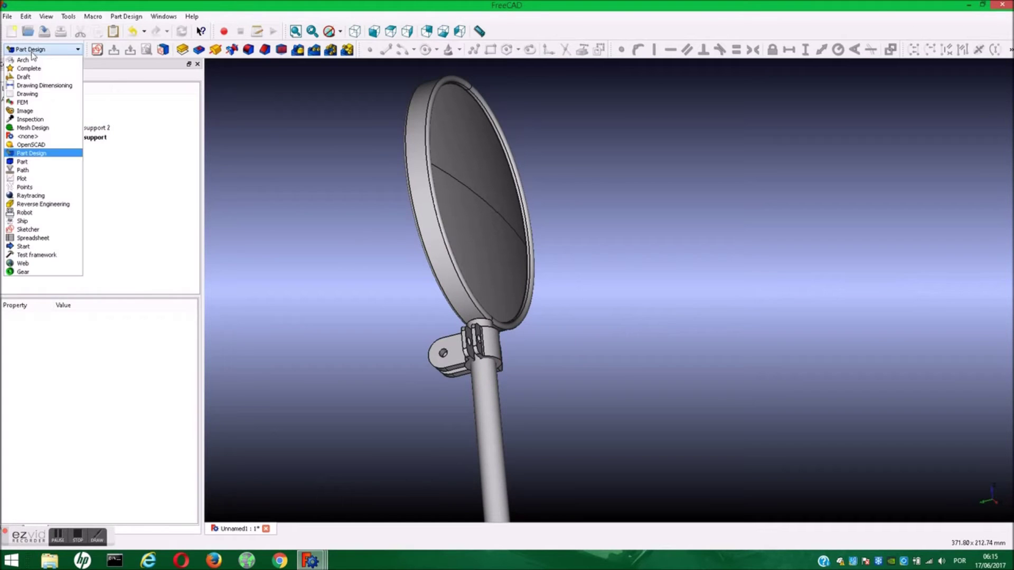
Step: Fuse the magnifying glass and both supports into one Fusion in the Part workbench
click(24, 162)
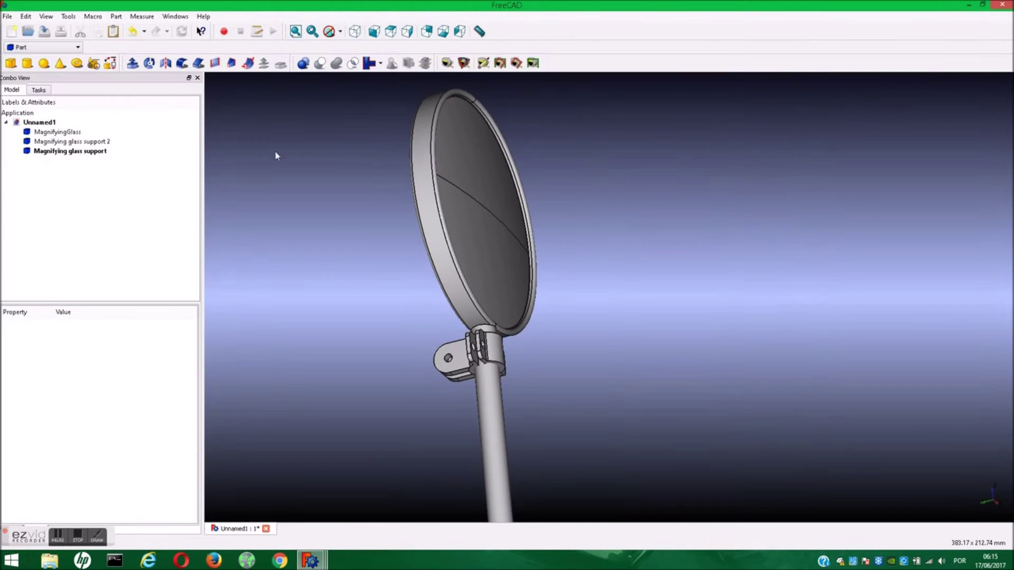
click(50, 152)
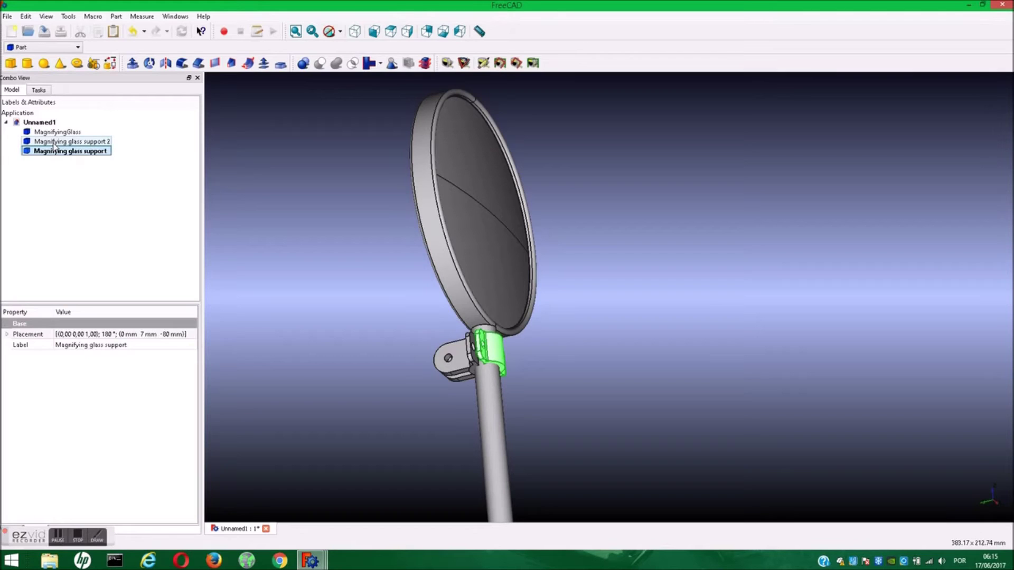
ctrl+click(56, 131)
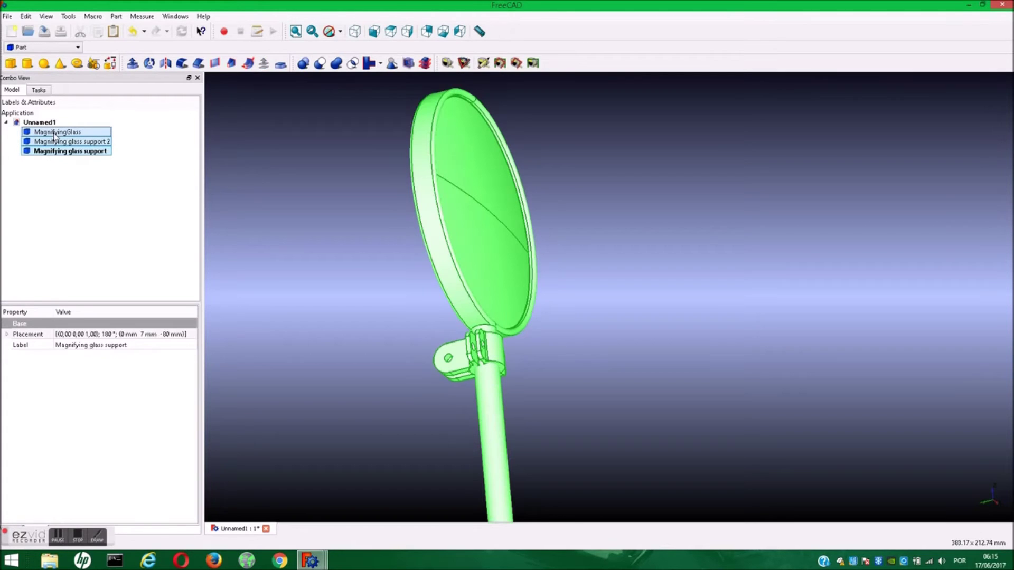
click(336, 64)
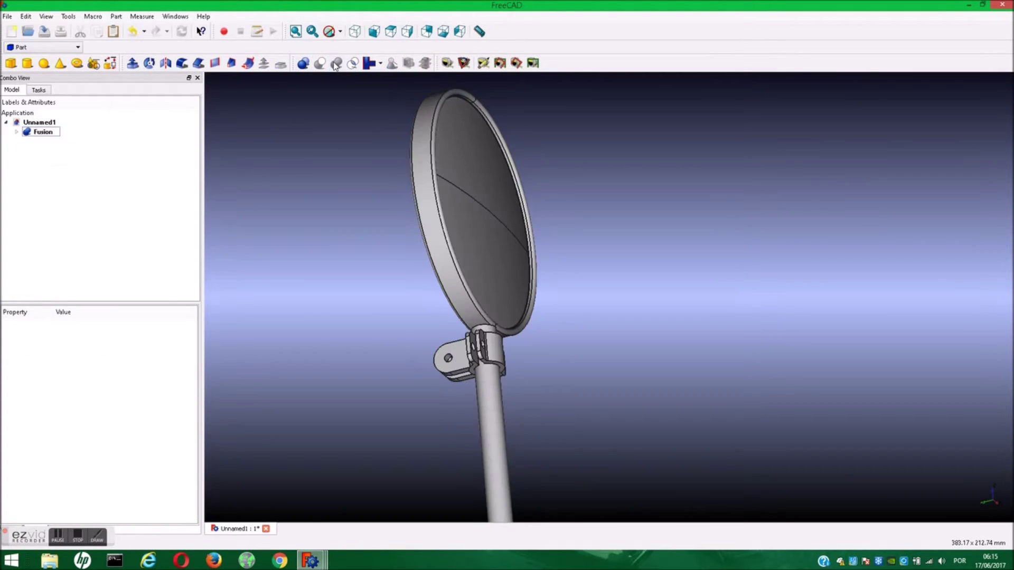
Step: Copy the Fusion with its dependencies, then close the scratch document, discarding changes
click(44, 133)
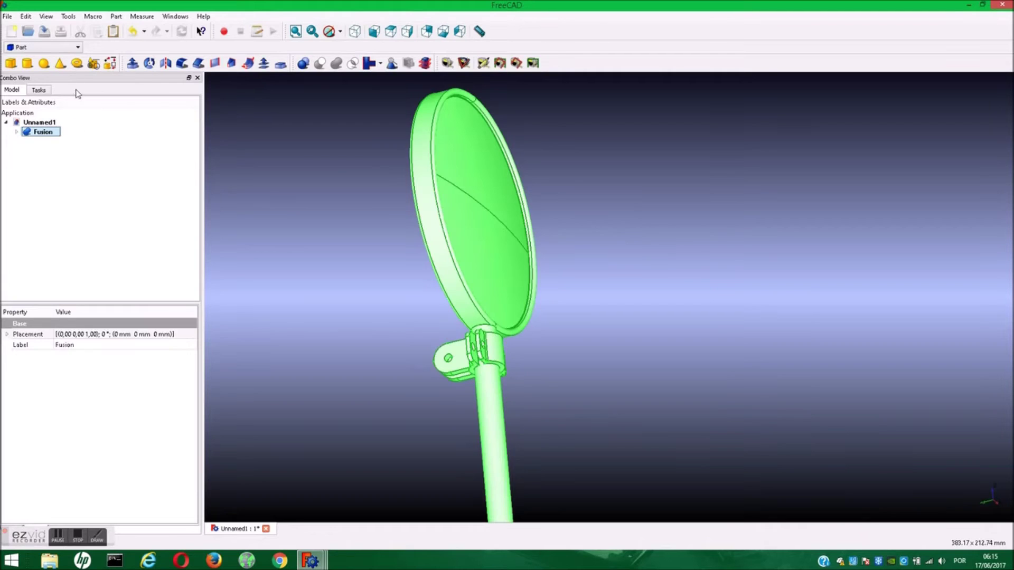
click(102, 31)
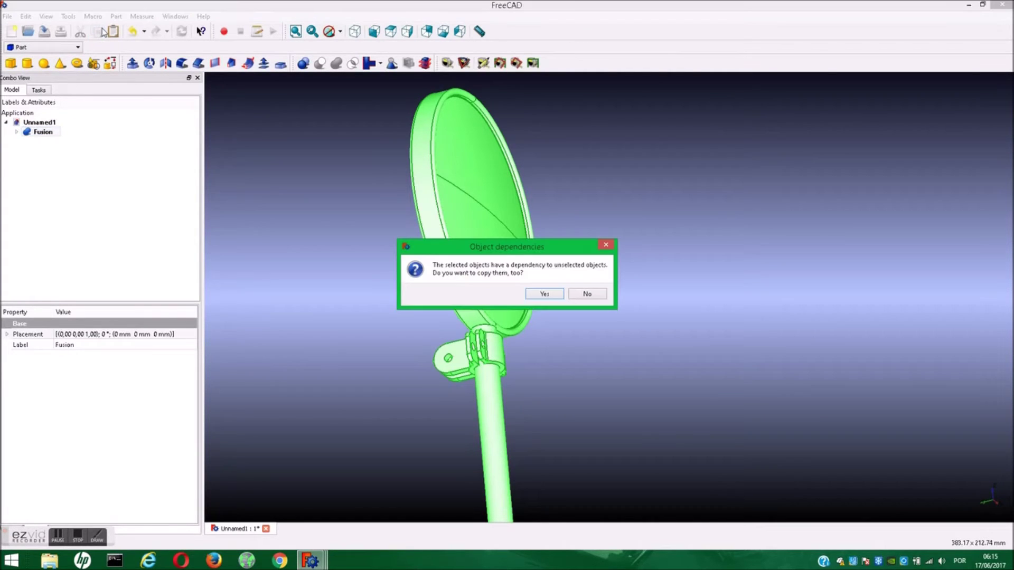
click(547, 293)
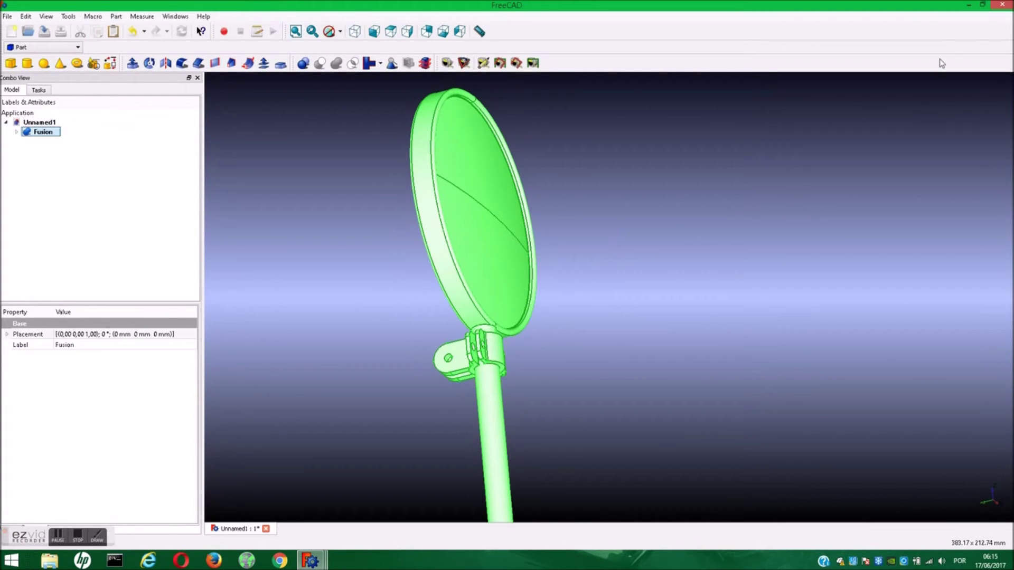
click(1002, 5)
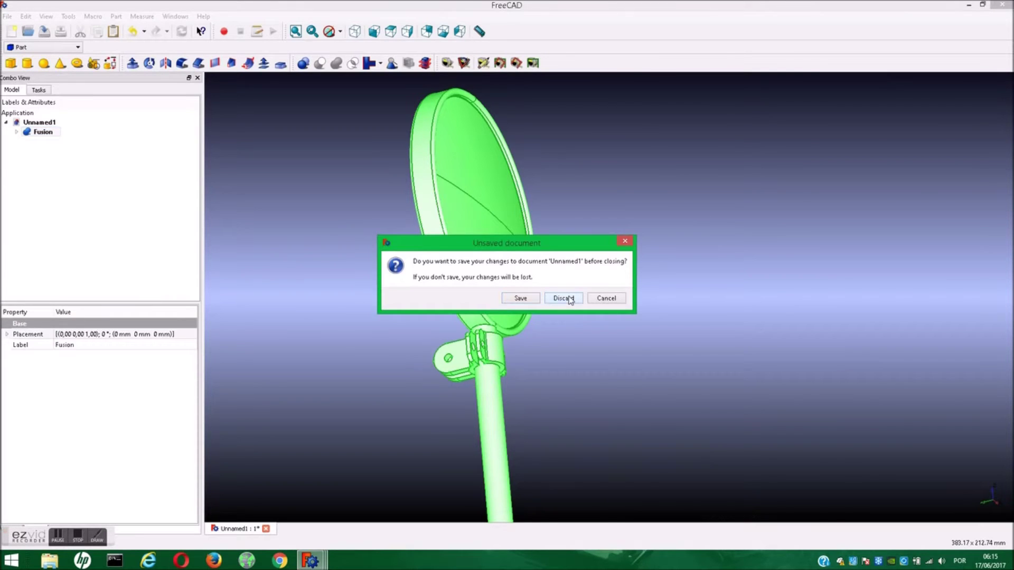
click(565, 298)
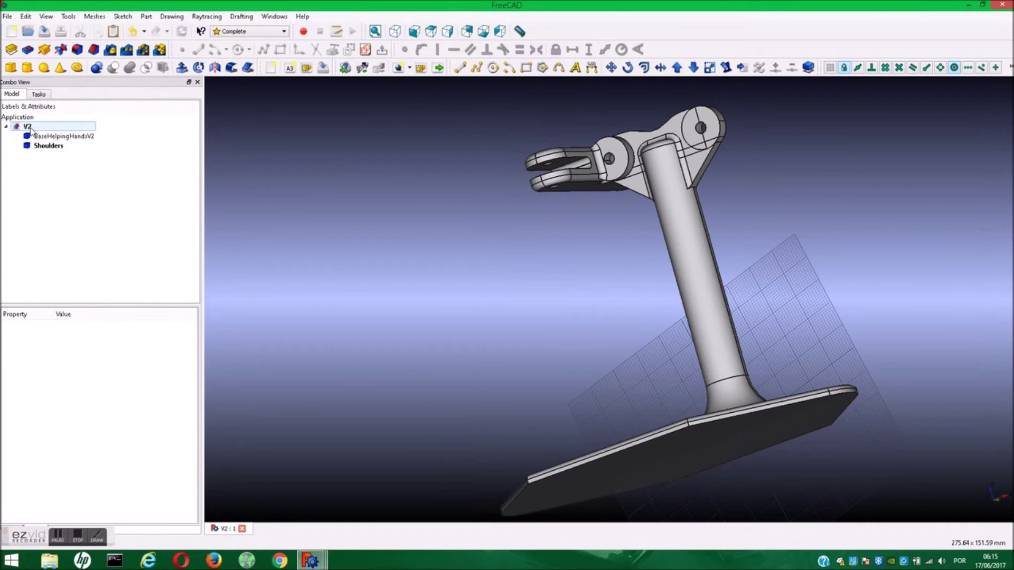
Step: Paste the magnifier Fusion into V2 and select it beside BaseHelpingHandsV2 and Shoulders
click(113, 31)
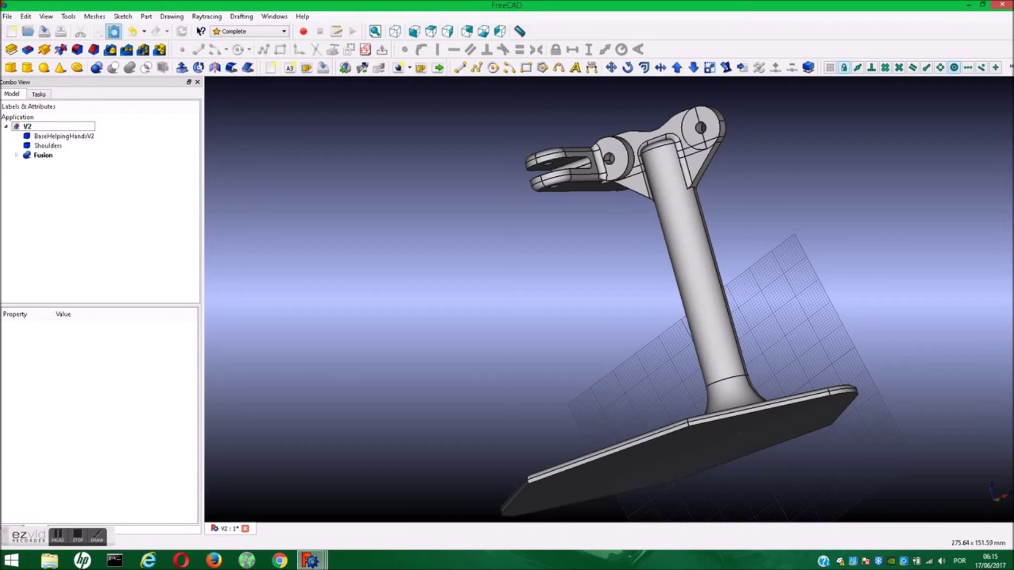
mouse_move(449, 256)
middle_down()
mouse_move(763, 342)
mouse_move(724, 333)
middle_up()
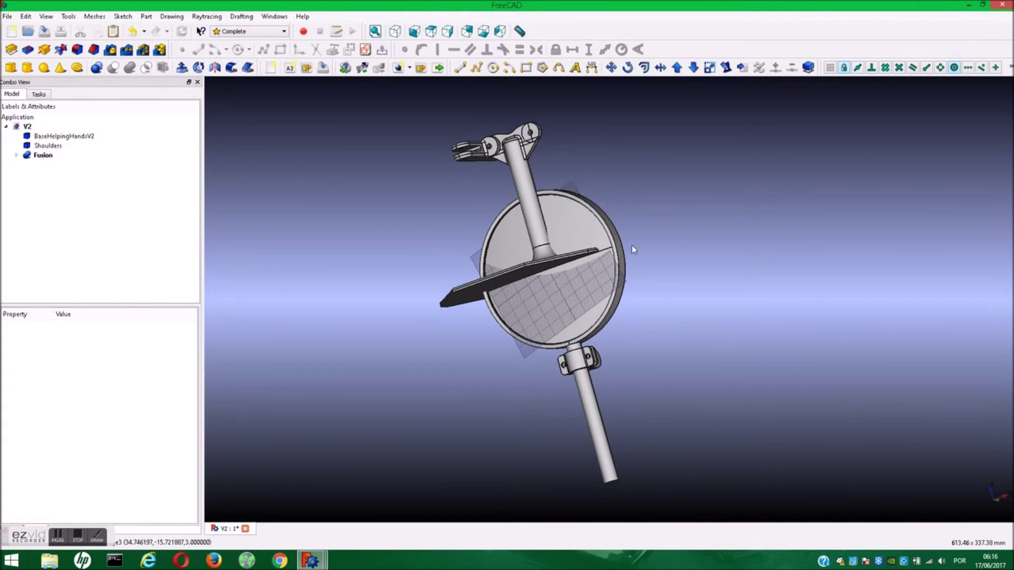
scroll(620, 344, up, 3)
scroll(433, 400, down, 5)
mouse_move(432, 400)
middle_down()
mouse_move(458, 404)
mouse_move(562, 350)
mouse_move(642, 221)
middle_up()
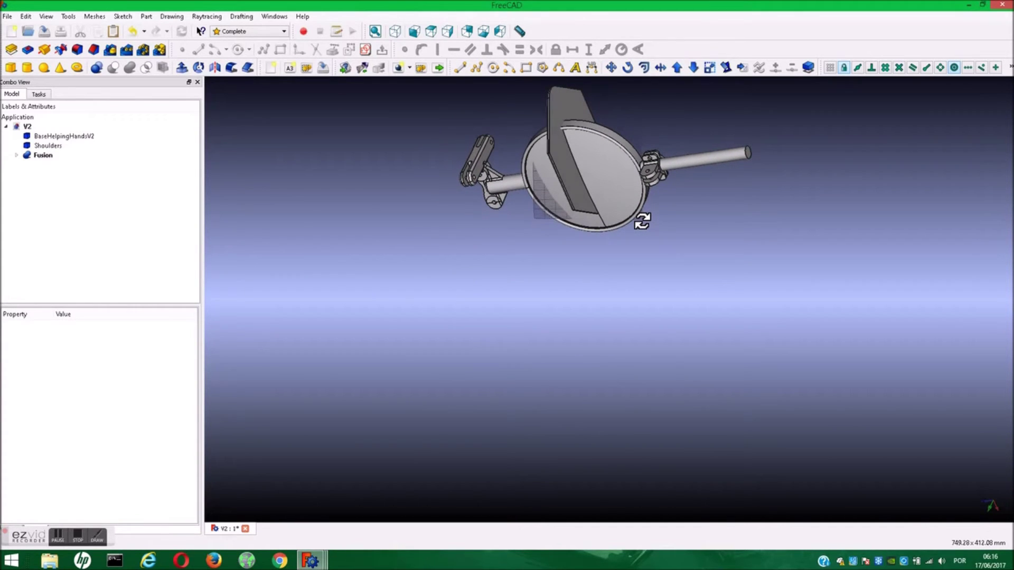
mouse_move(642, 220)
middle_down()
mouse_move(494, 295)
mouse_move(437, 403)
mouse_move(468, 382)
middle_up()
scroll(555, 395, up, 2)
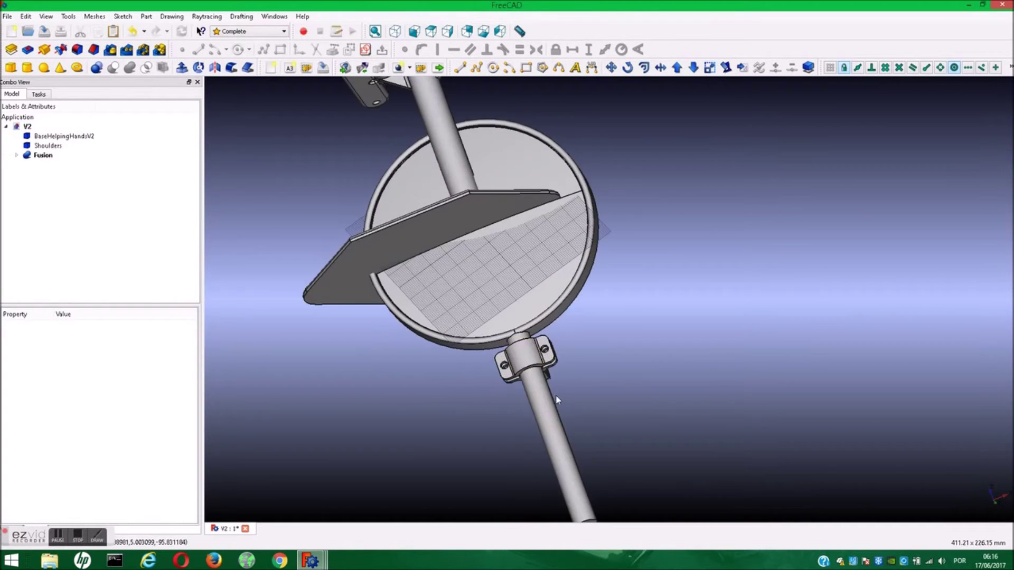
scroll(648, 335, down, 2)
mouse_move(649, 340)
middle_down()
mouse_move(715, 324)
mouse_move(716, 353)
middle_up()
click(563, 301)
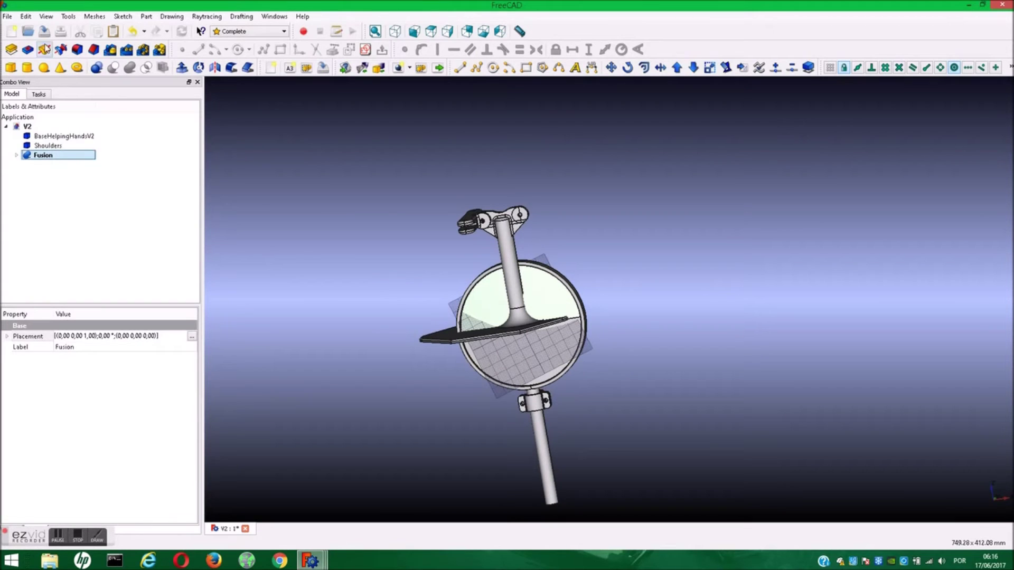
Step: Rotate the magnifier Fusion 90° about the Z axis
click(27, 17)
click(52, 155)
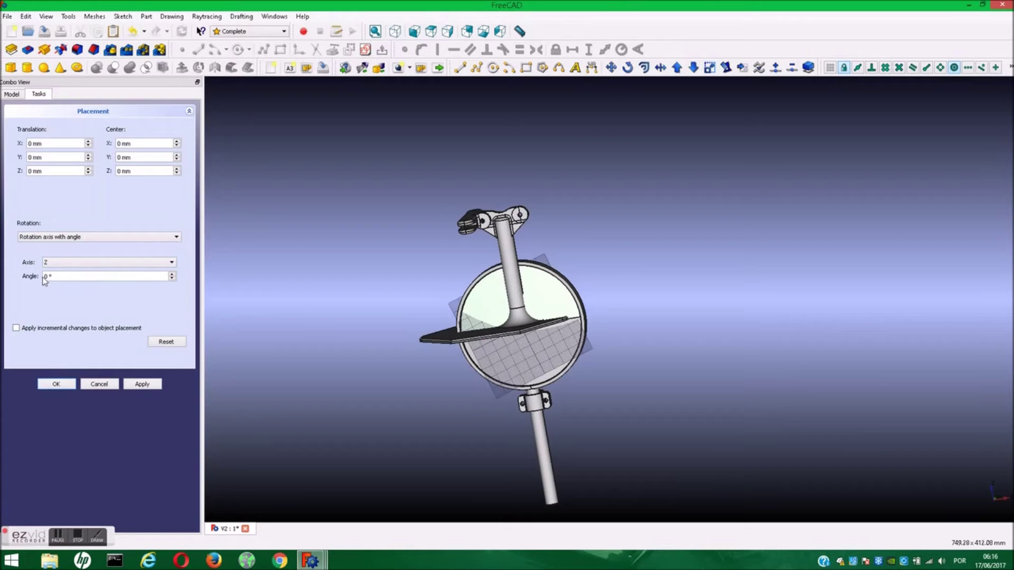
text(9)
middle_drag(778, 428, 574, 471)
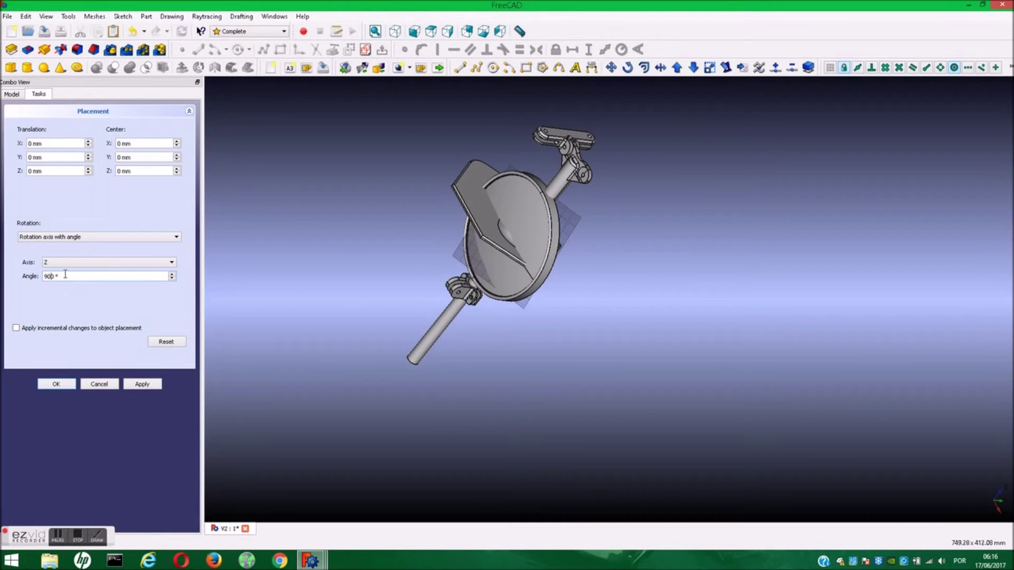
key(BackSpace)
click(136, 388)
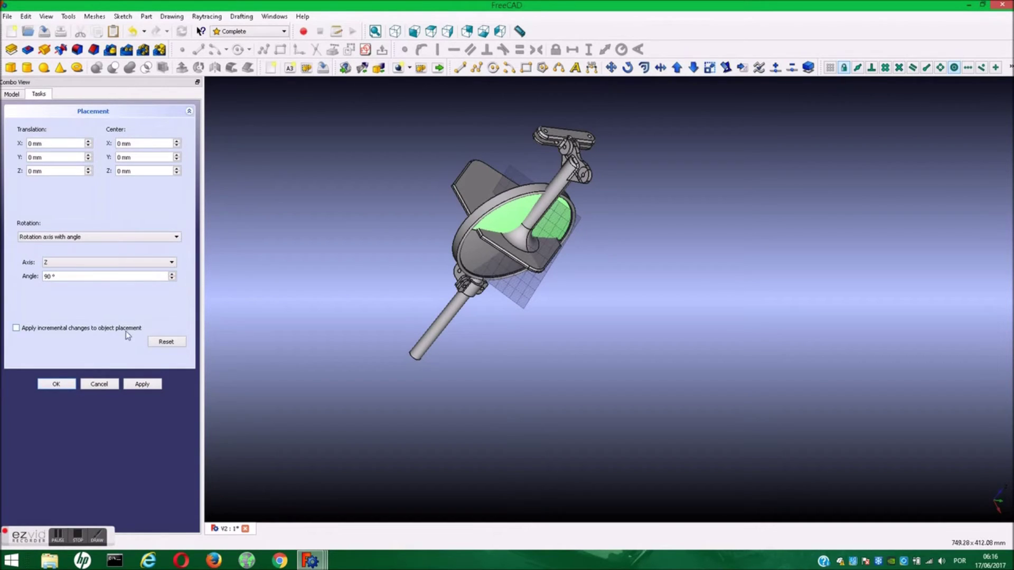
Step: Try the Y axis, revert to Z, and reapply the rotation
click(142, 268)
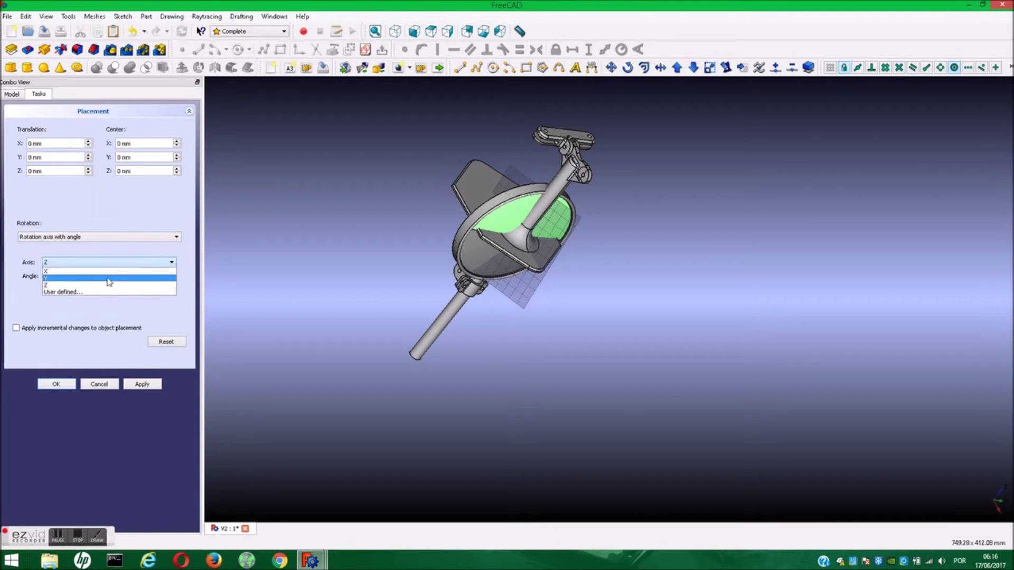
click(91, 278)
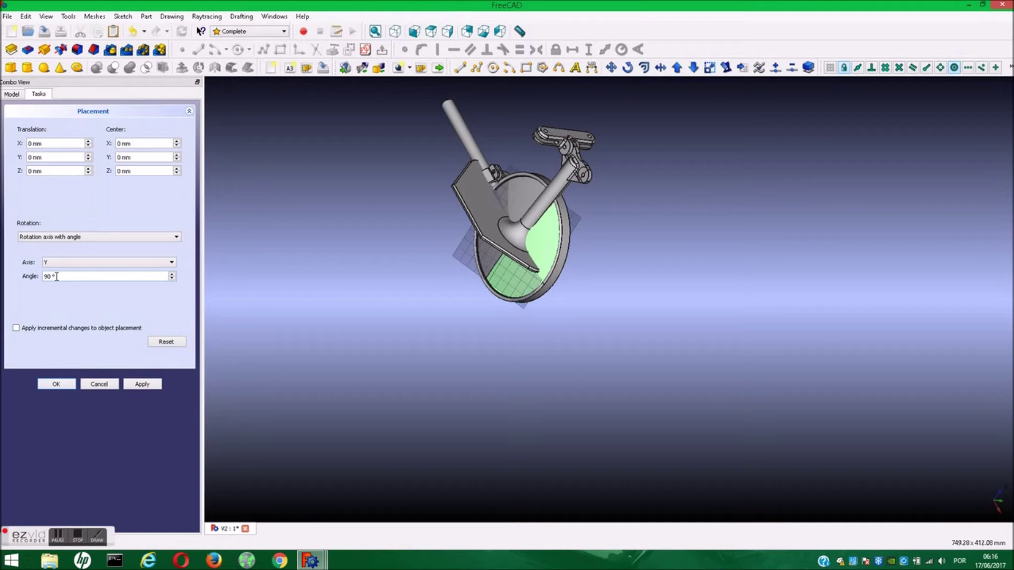
click(117, 265)
click(62, 286)
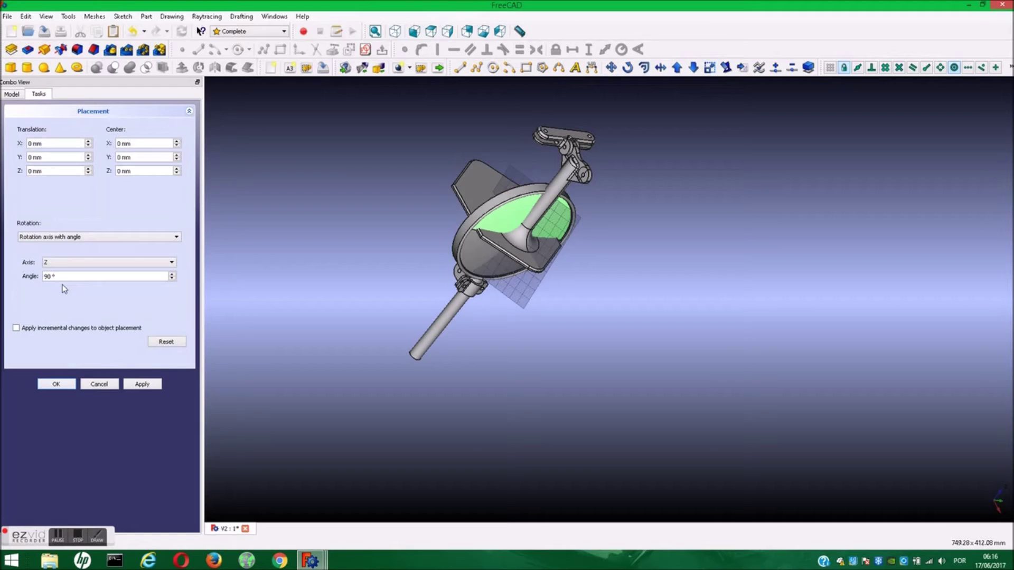
click(146, 385)
Step: Enable incremental changes and tilt the Fusion -20° about the Y axis
click(17, 328)
click(90, 265)
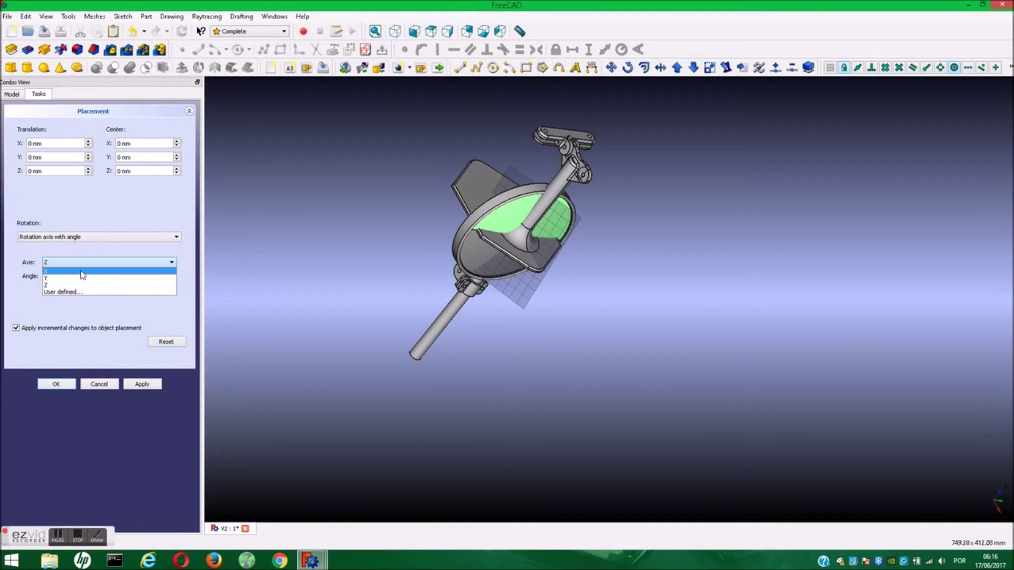
click(79, 278)
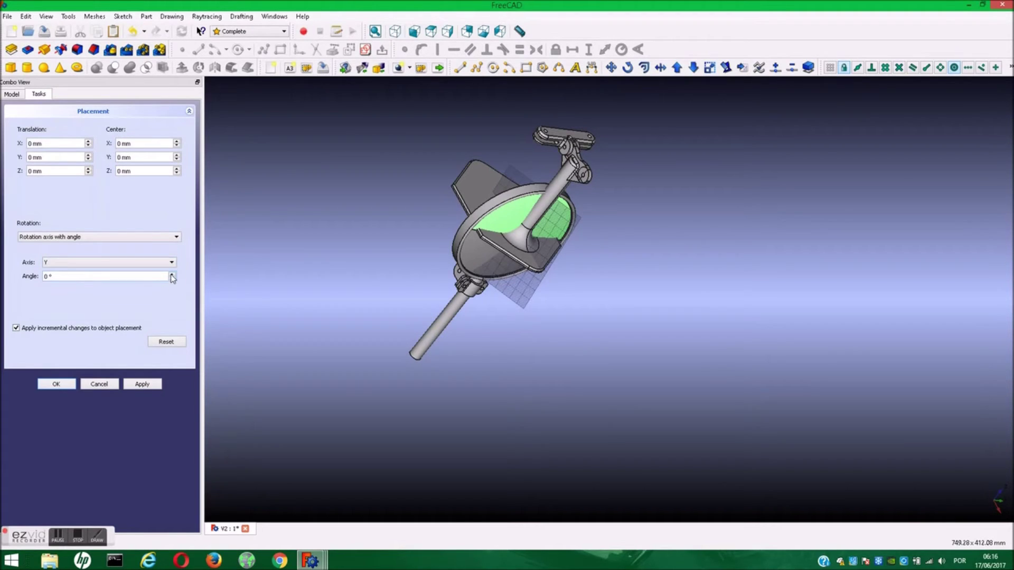
click(172, 280)
click(173, 279)
click(172, 280)
click(173, 280)
click(172, 280)
click(172, 275)
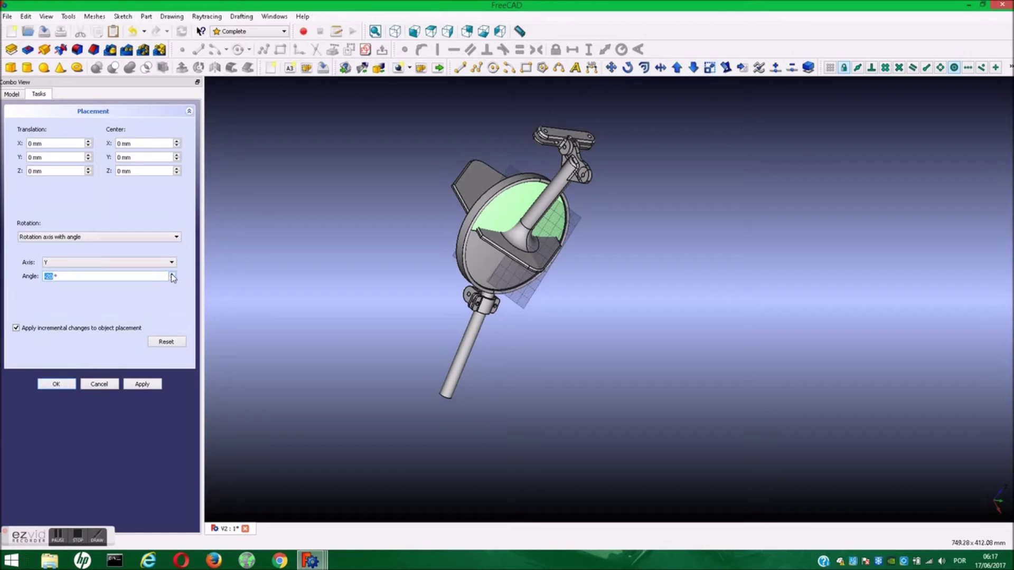
Step: Orbit and zoom so the magnifier ring faces the view
middle_drag(398, 385, 558, 389)
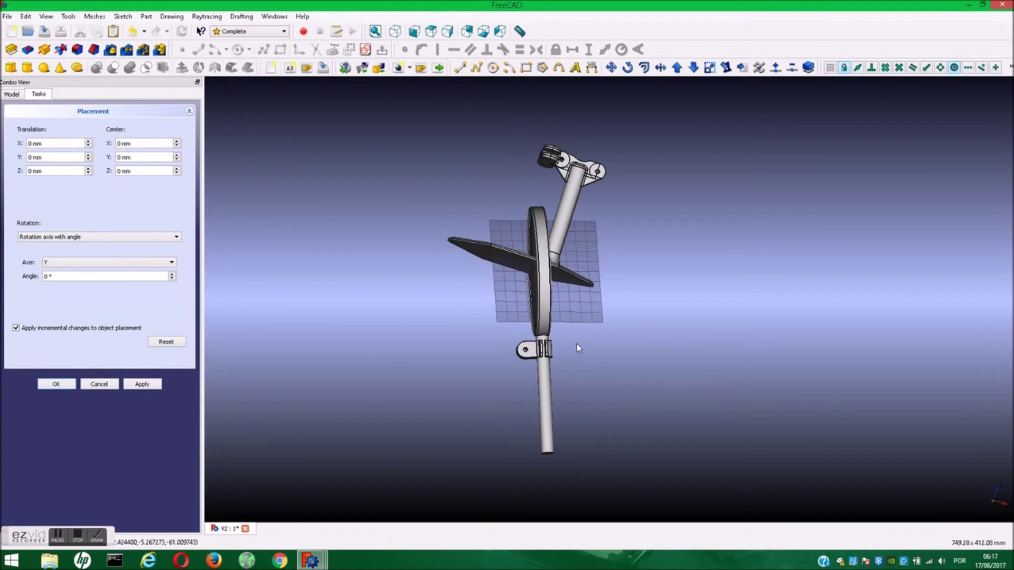
scroll(597, 338, down, 2)
scroll(584, 351, down, 2)
scroll(576, 349, down, 1)
mouse_move(319, 328)
middle_down()
mouse_move(534, 333)
mouse_move(458, 350)
middle_up()
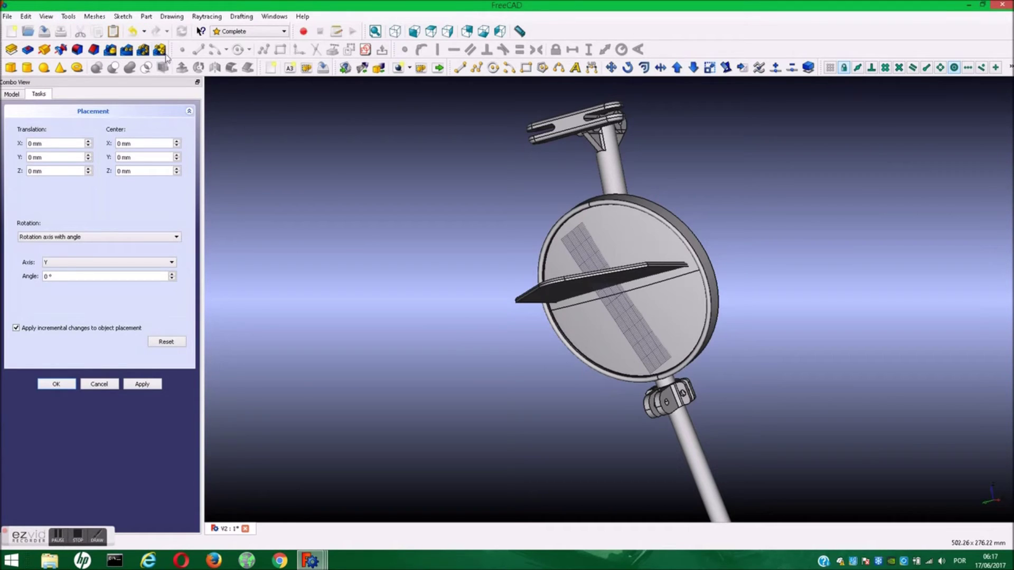
Step: Draft-move the magnifier Fusion from its clamp hole onto the Shoulders joint hole
click(613, 68)
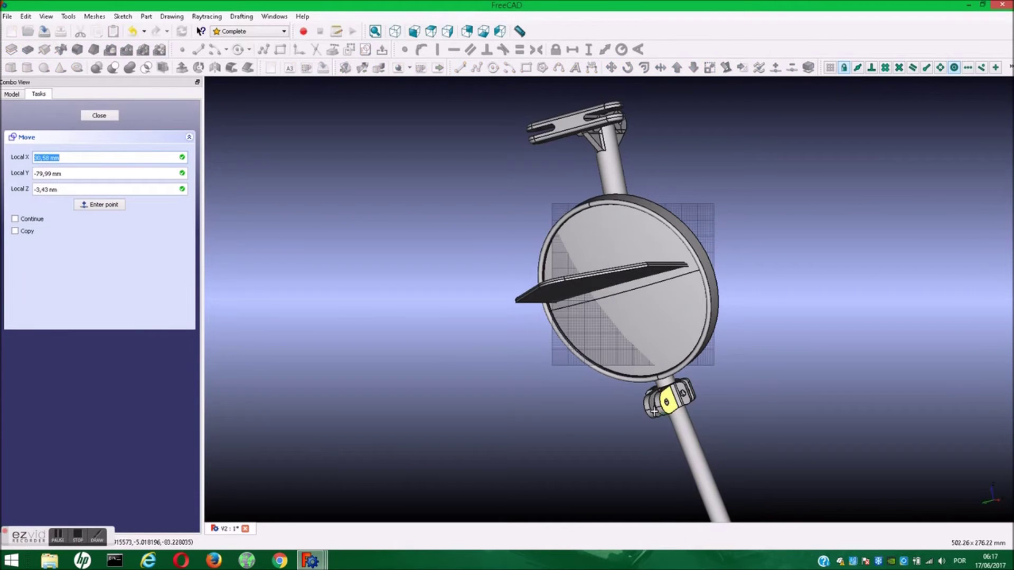
scroll(655, 411, up, 3)
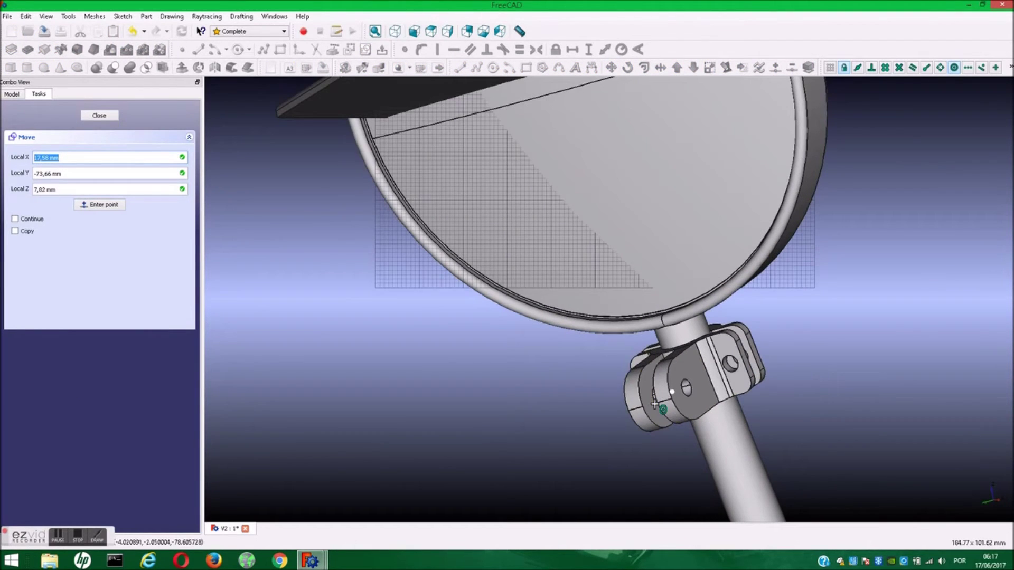
middle_drag(845, 398, 774, 407)
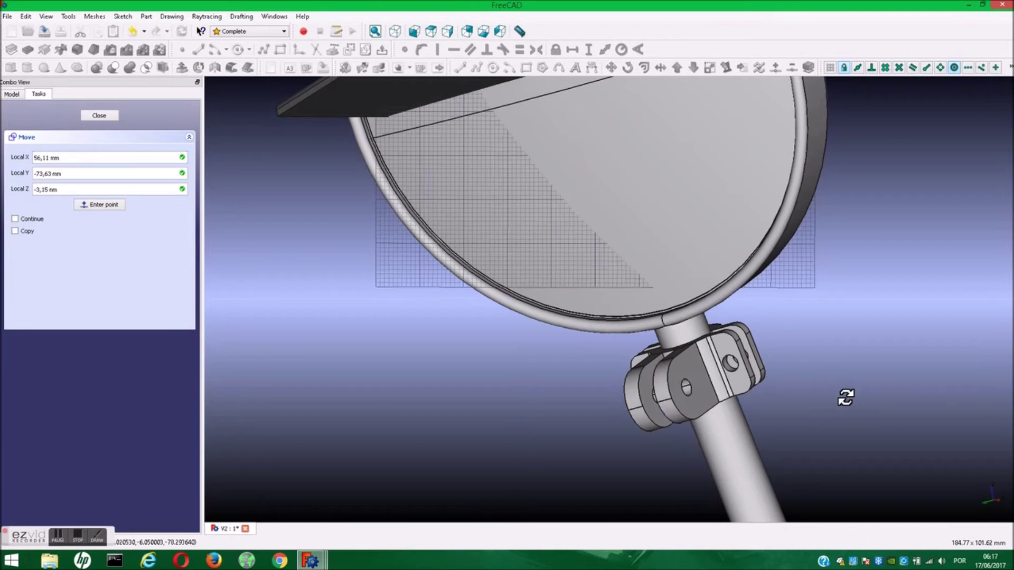
scroll(504, 388, up, 3)
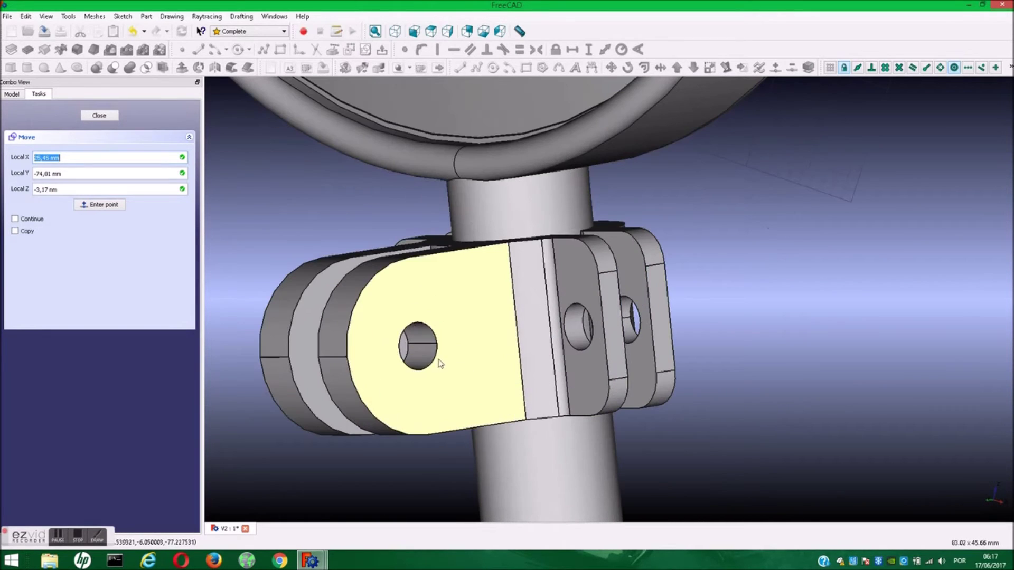
click(410, 347)
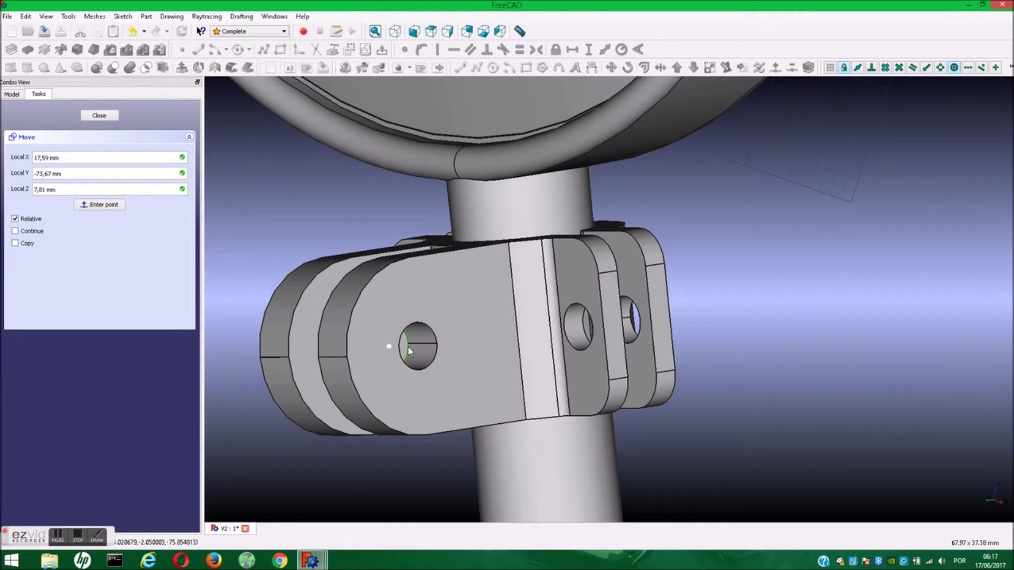
scroll(672, 241, down, 3)
scroll(672, 241, down, 3)
scroll(676, 241, down, 3)
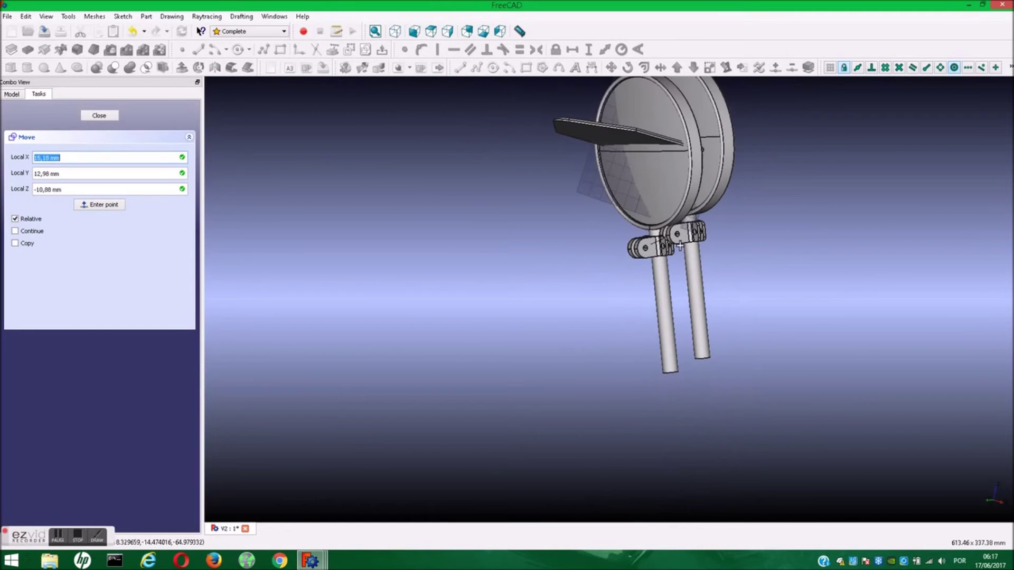
scroll(655, 211, up, 3)
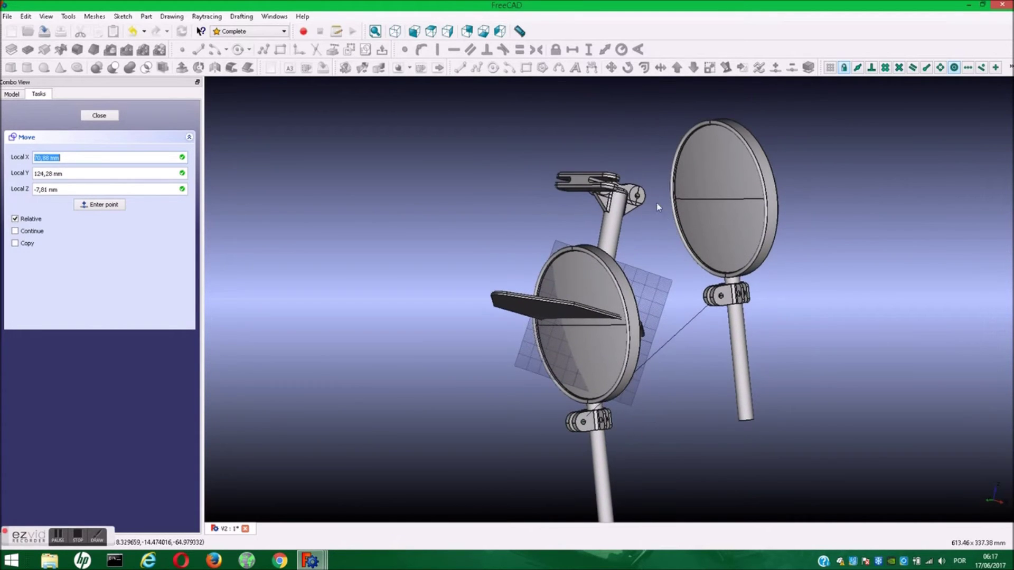
scroll(641, 190, up, 3)
scroll(640, 191, up, 3)
scroll(641, 190, up, 3)
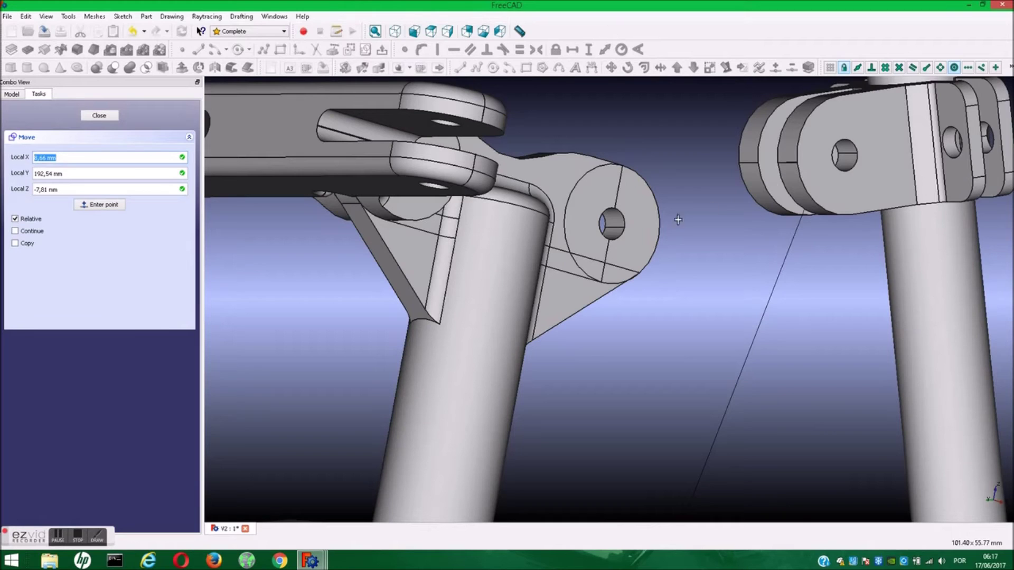
click(627, 225)
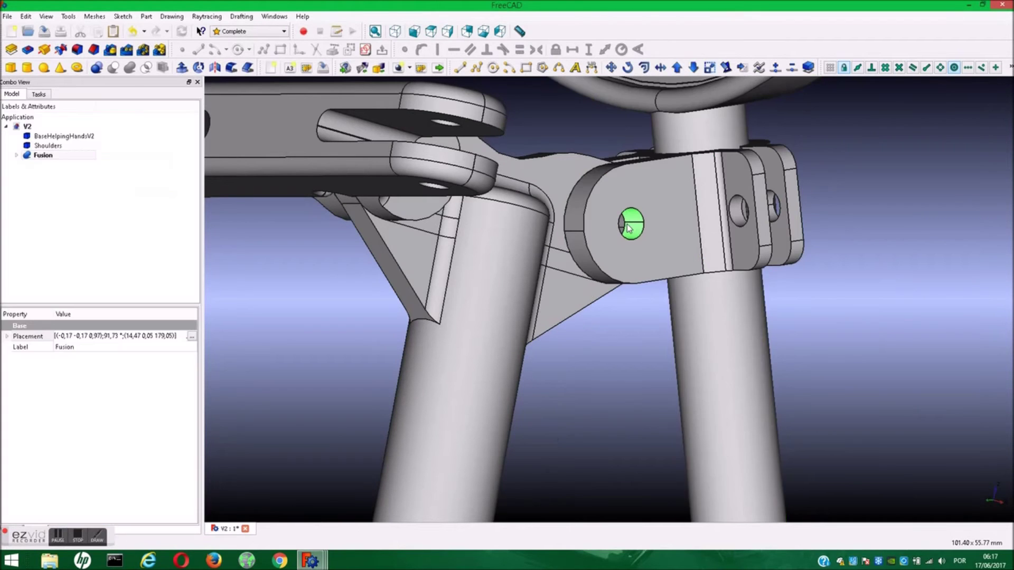
Step: Check the mounted magnifier from several angles and save the V2 document
click(363, 317)
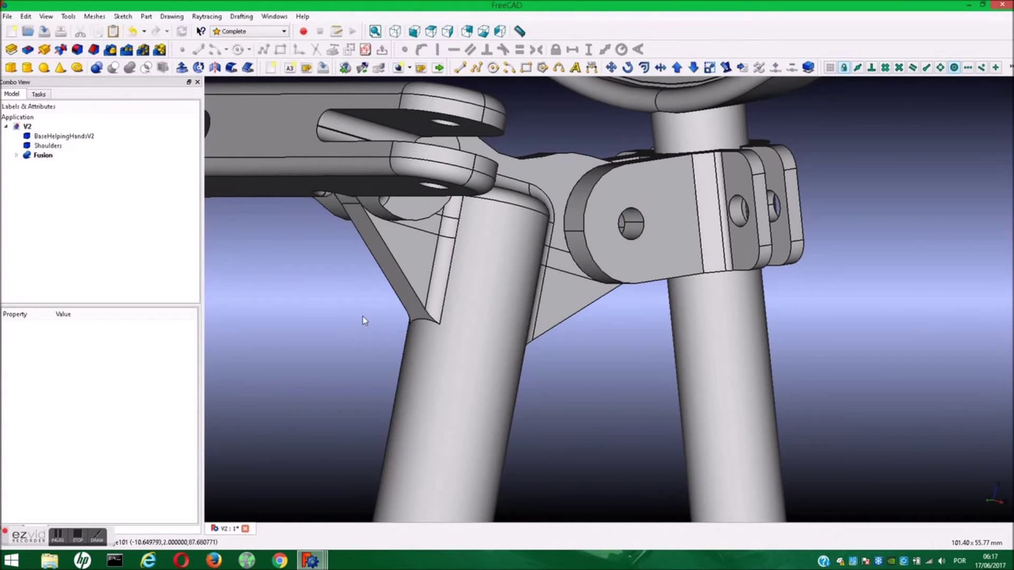
scroll(365, 314, down, 5)
mouse_move(365, 314)
middle_down()
mouse_move(639, 290)
mouse_move(687, 328)
mouse_move(759, 355)
mouse_move(571, 293)
mouse_move(589, 285)
mouse_move(598, 361)
mouse_move(476, 367)
mouse_move(376, 287)
mouse_move(453, 290)
mouse_move(545, 314)
mouse_move(561, 294)
middle_up()
scroll(571, 293, down, 5)
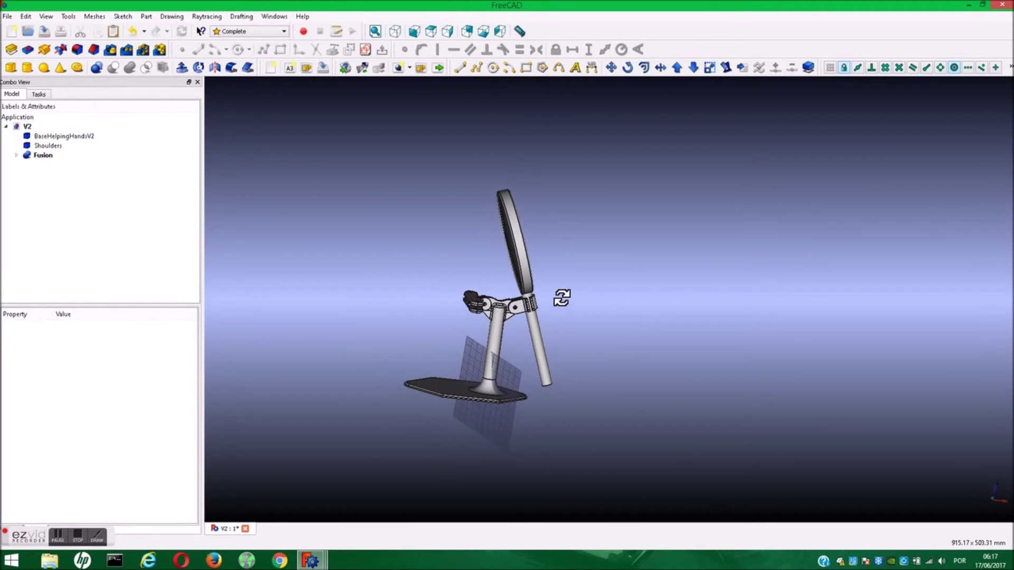
click(47, 32)
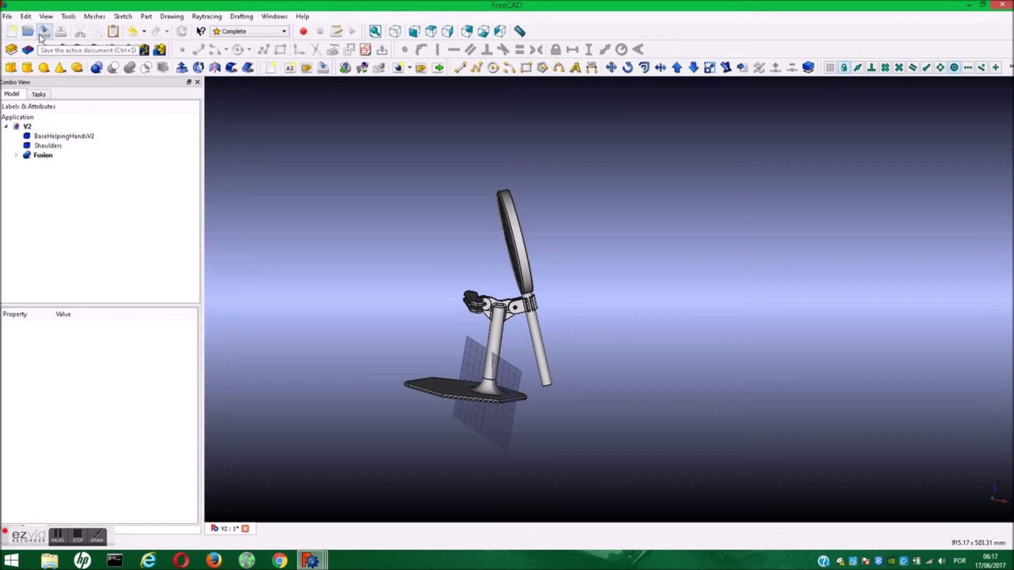
mouse_move(410, 267)
middle_down()
mouse_move(629, 359)
mouse_move(338, 240)
middle_up()
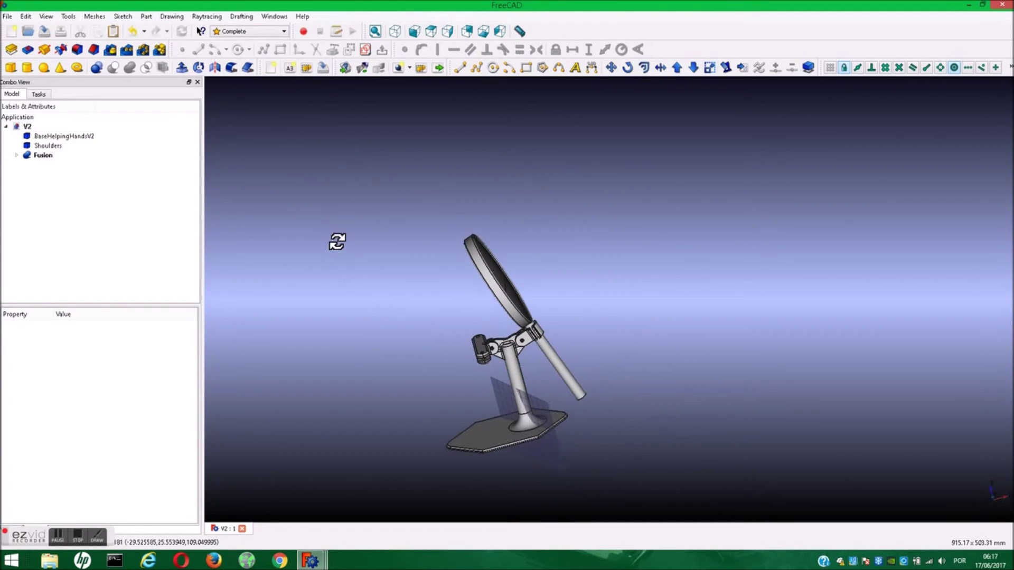
middle_drag(401, 362, 424, 296)
scroll(477, 313, up, 2)
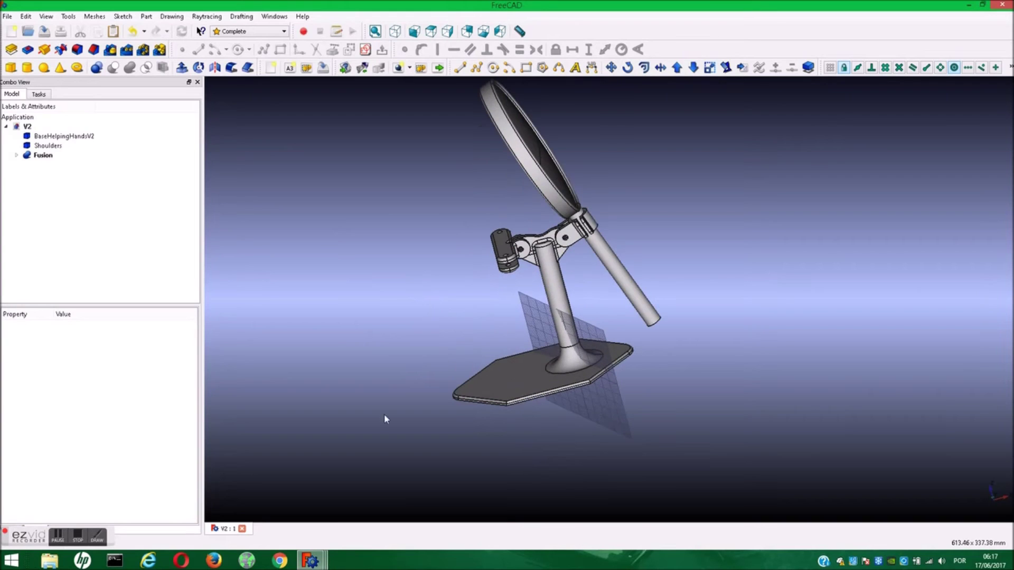
click(312, 560)
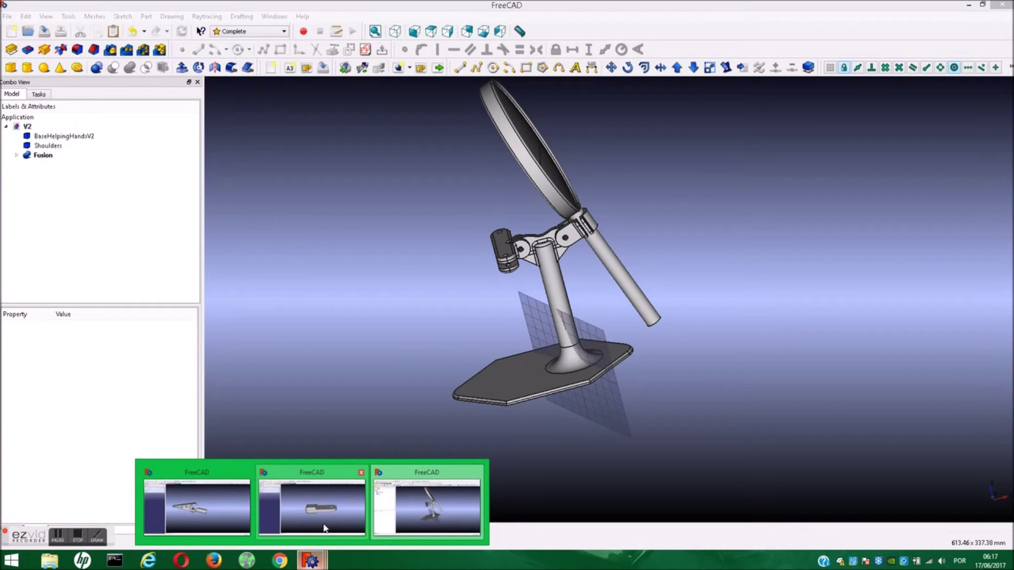
Step: Copy the Arms body from its own window, close it, and paste into V2
click(324, 528)
click(11, 75)
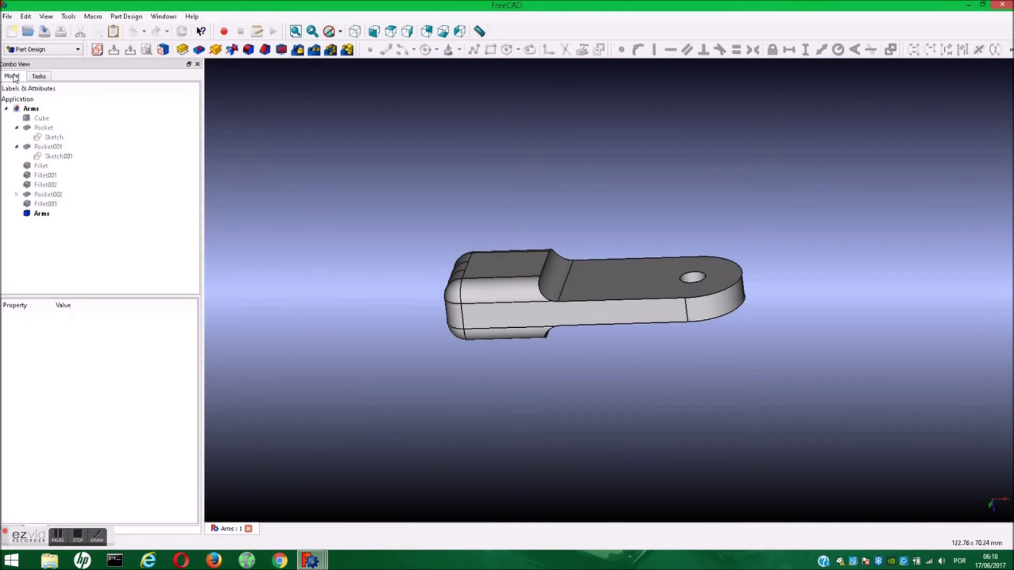
click(42, 214)
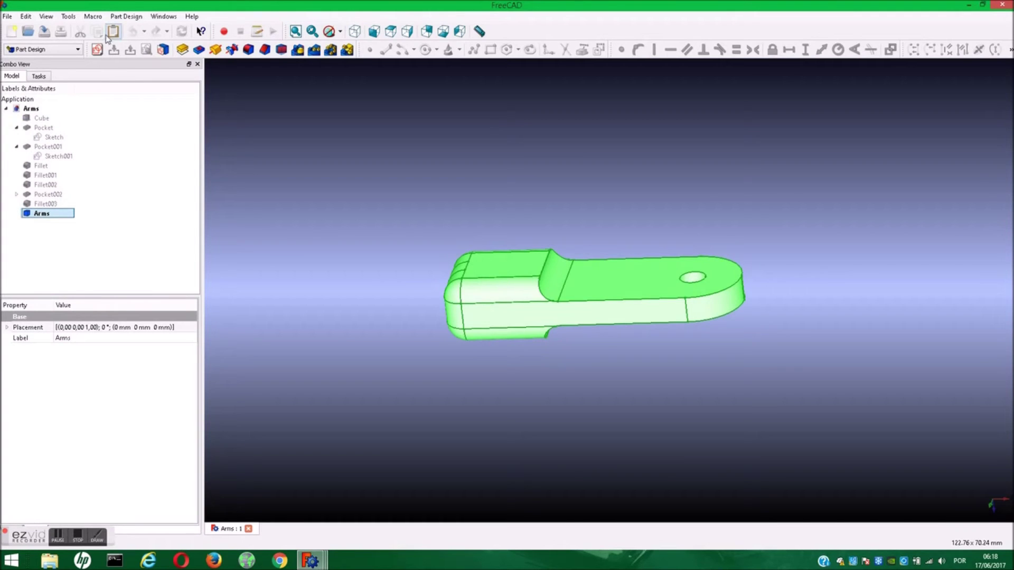
click(1002, 7)
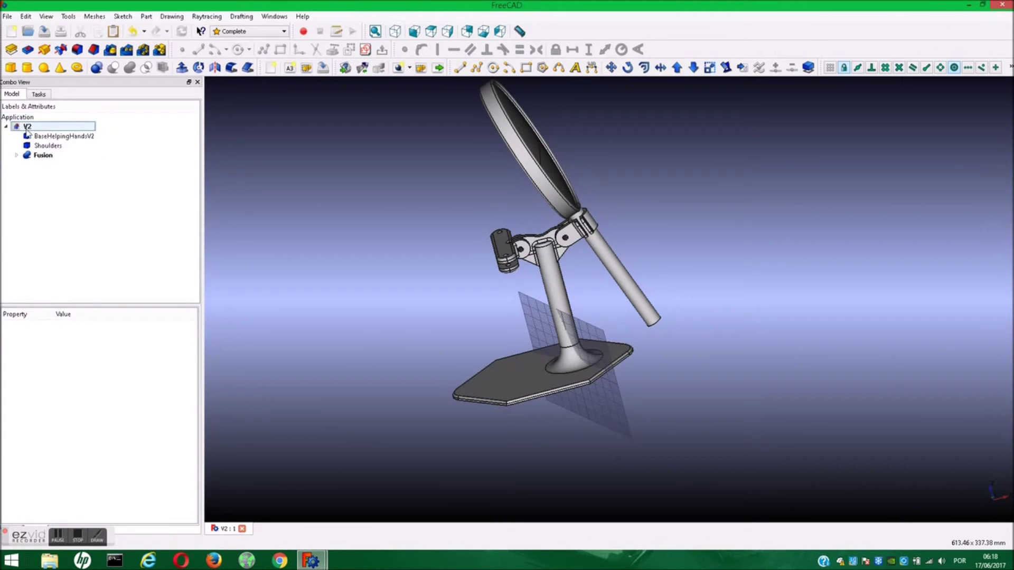
click(113, 32)
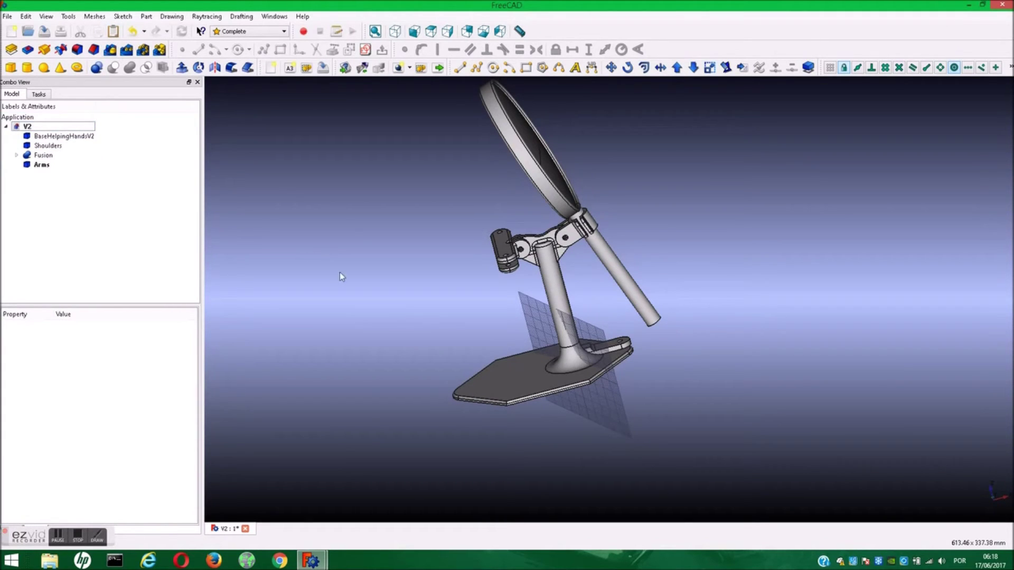
Step: Select Fusion, Shoulders and BaseHelpingHandsV2 together, leaving Arms unselected
middle_click(767, 351)
mouse_move(767, 351)
middle_down()
mouse_move(702, 417)
mouse_move(766, 376)
middle_up()
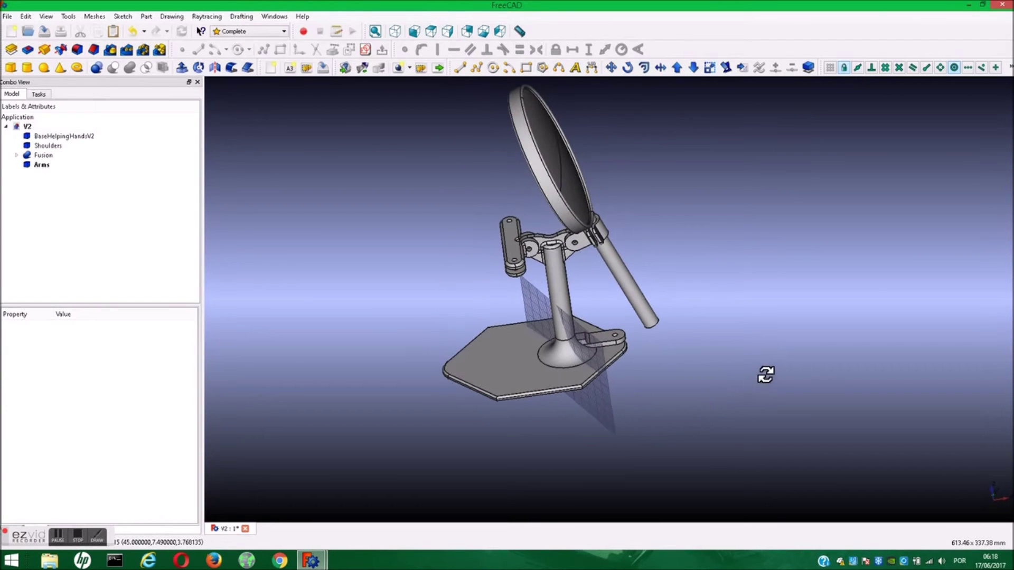
click(598, 338)
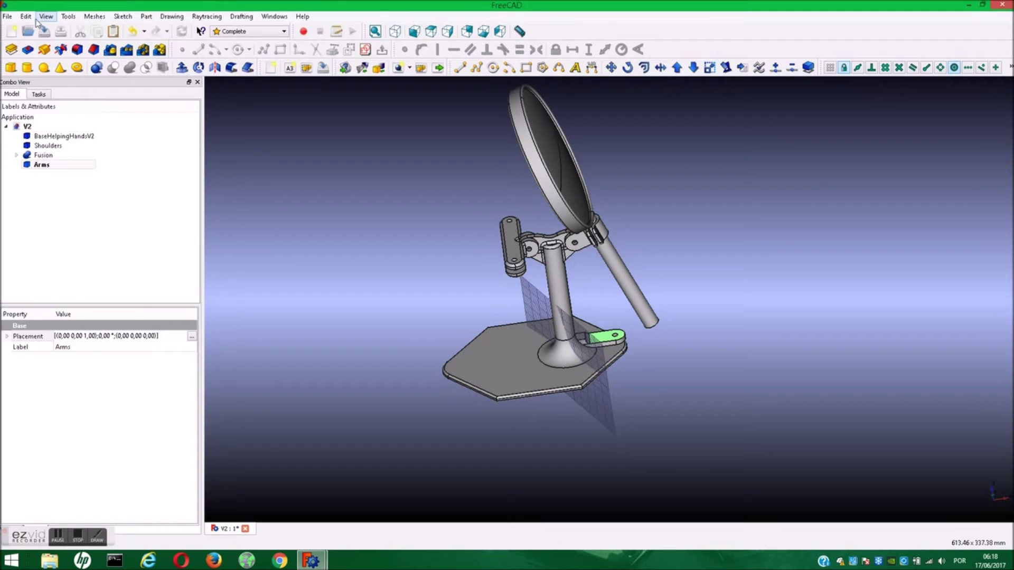
click(259, 165)
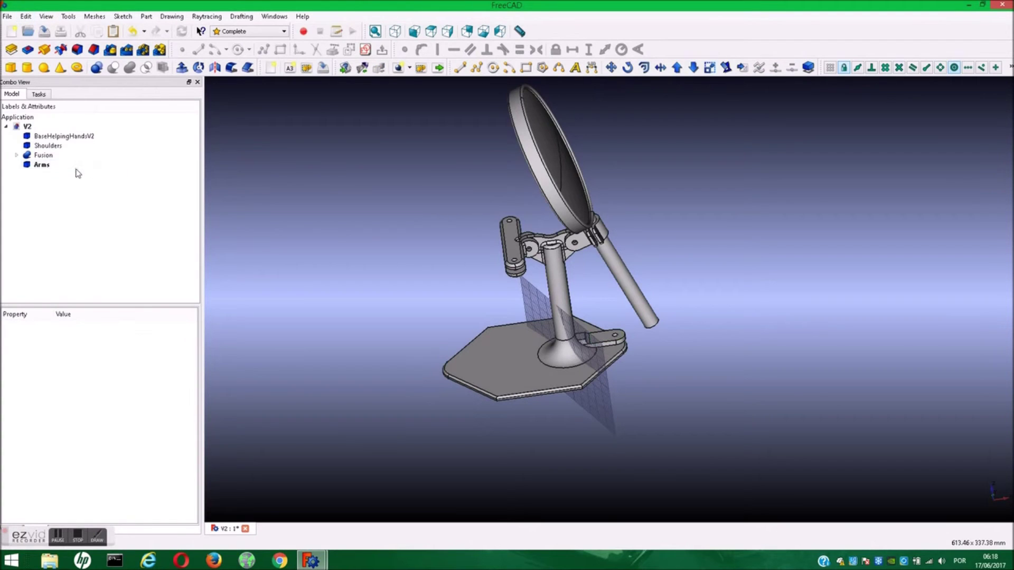
click(44, 155)
ctrl+click(56, 136)
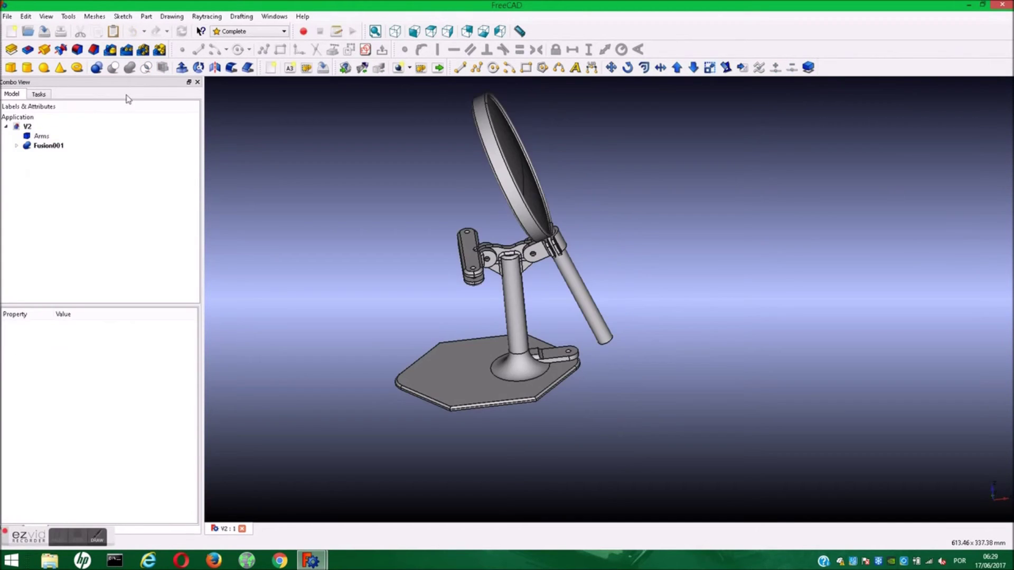
Step: Select the merged Fusion001 body together with the Arms part
middle_drag(394, 283, 413, 296)
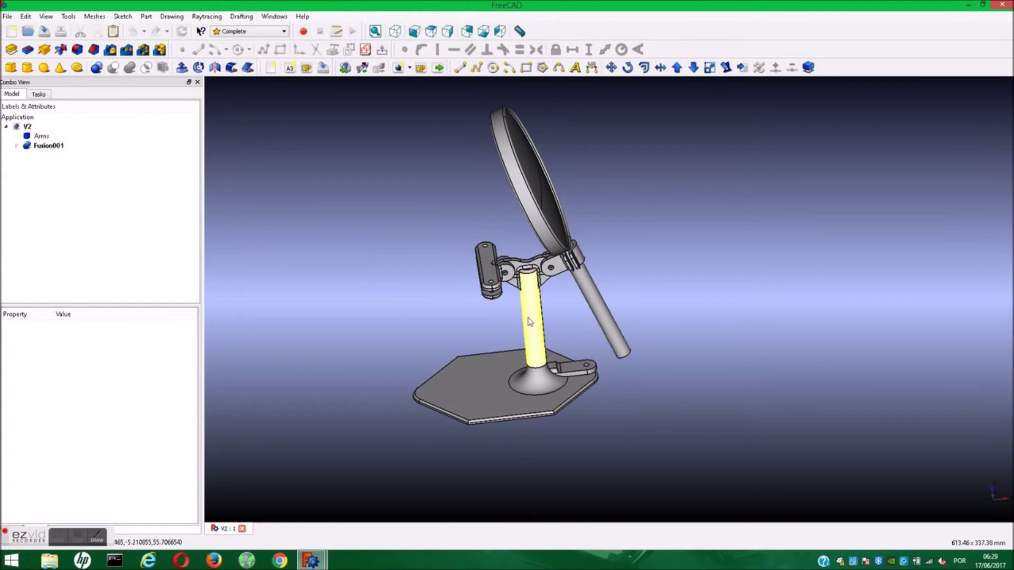
click(48, 146)
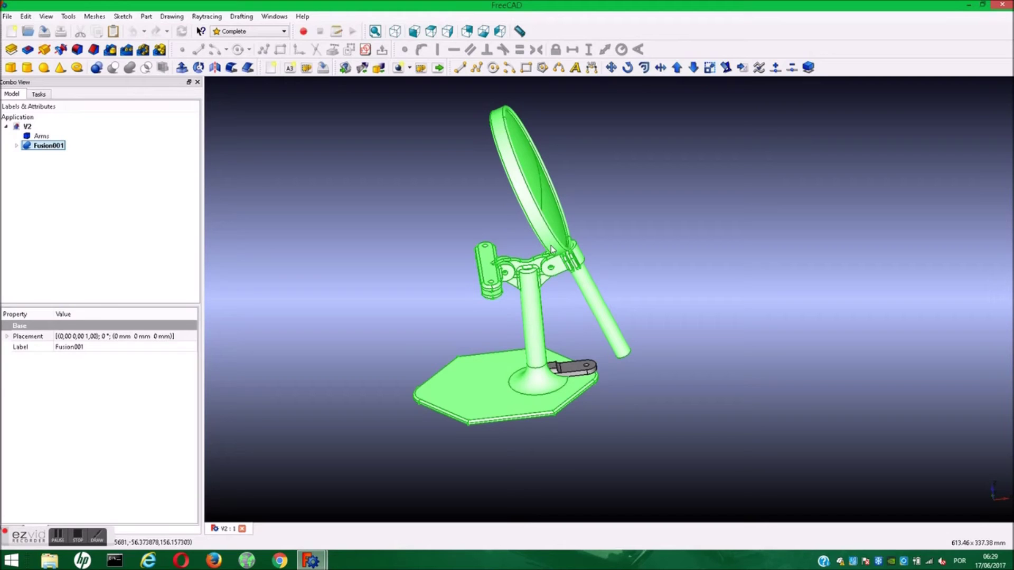
ctrl+click(45, 136)
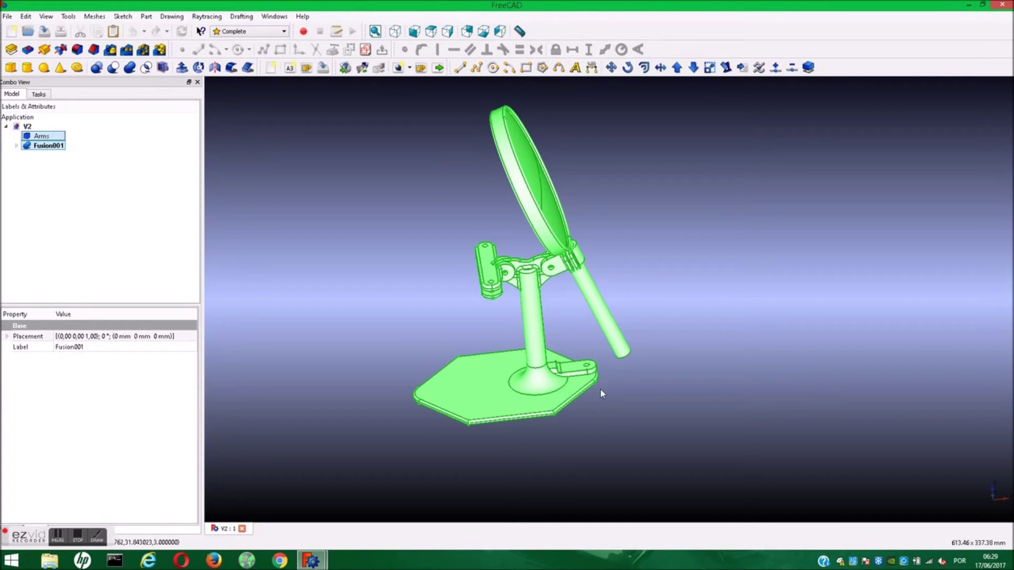
click(26, 17)
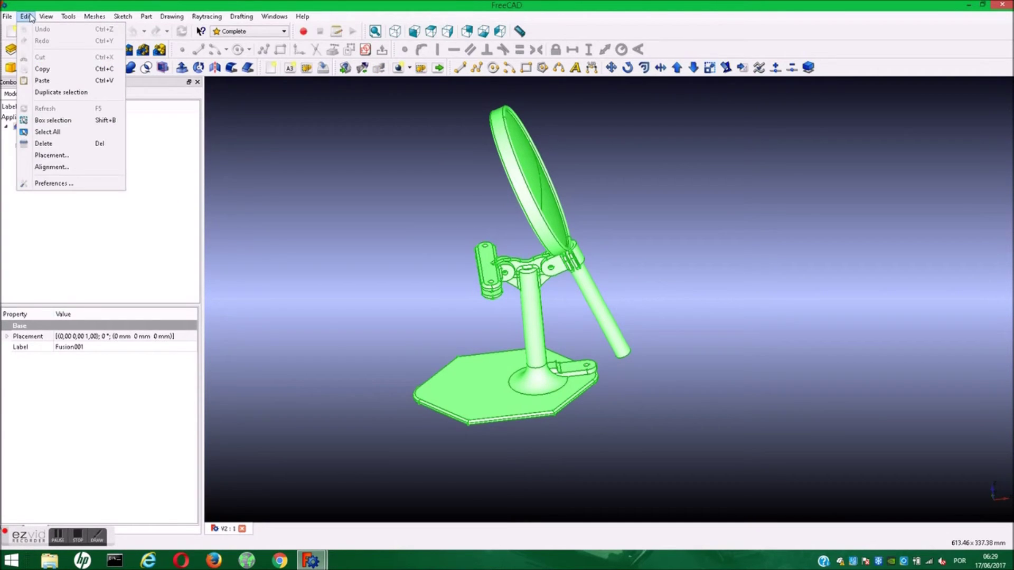
Step: Align the Arms to Fusion001's joint using matching point pairs on arm and clamp
click(60, 168)
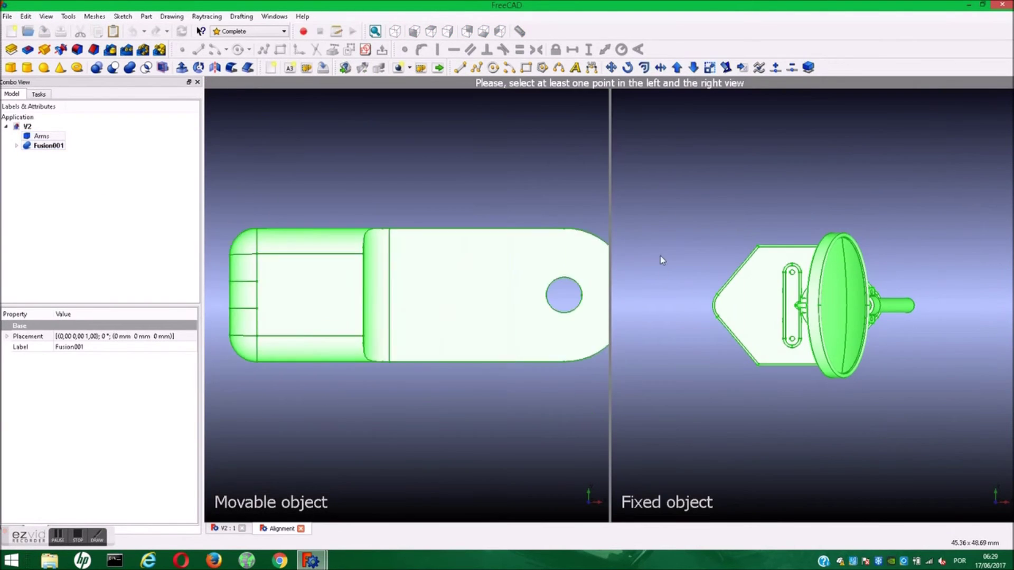
scroll(555, 335, up, 2)
scroll(575, 363, down, 2)
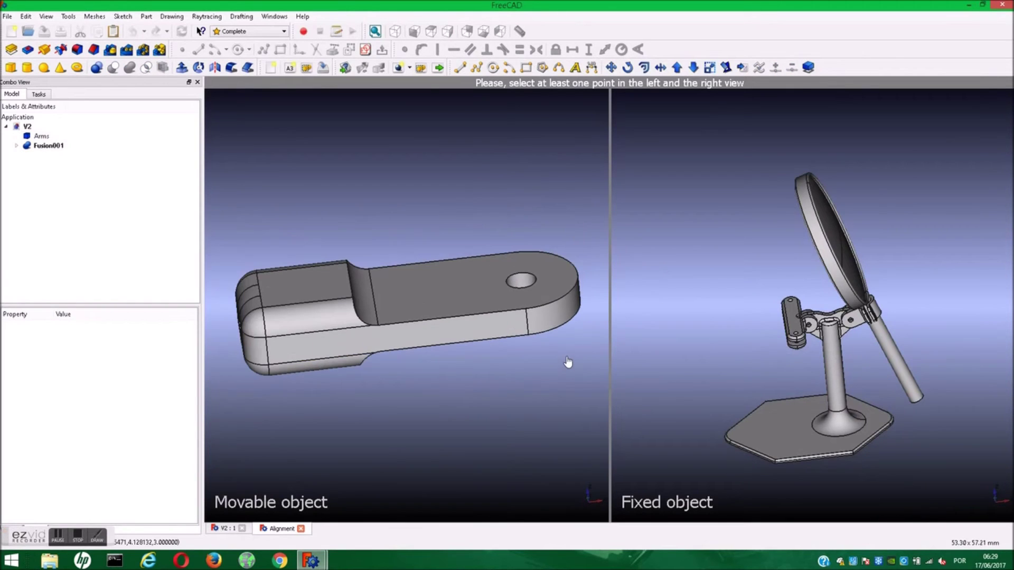
click(526, 309)
scroll(821, 349, up, 3)
scroll(862, 436, up, 3)
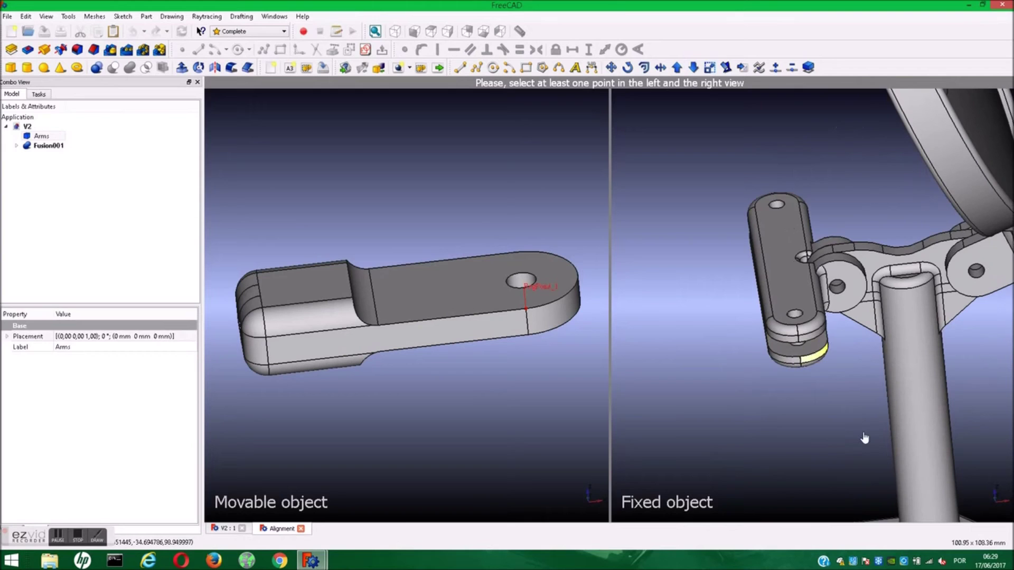
mouse_move(862, 450)
middle_down()
mouse_move(887, 399)
mouse_move(872, 402)
mouse_move(816, 332)
middle_up()
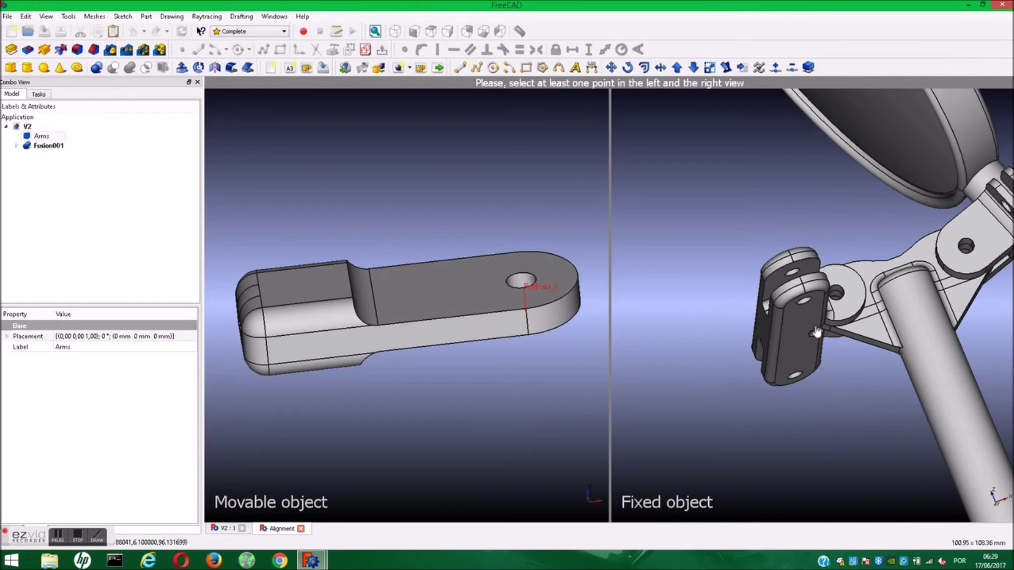
click(793, 259)
click(790, 274)
click(468, 278)
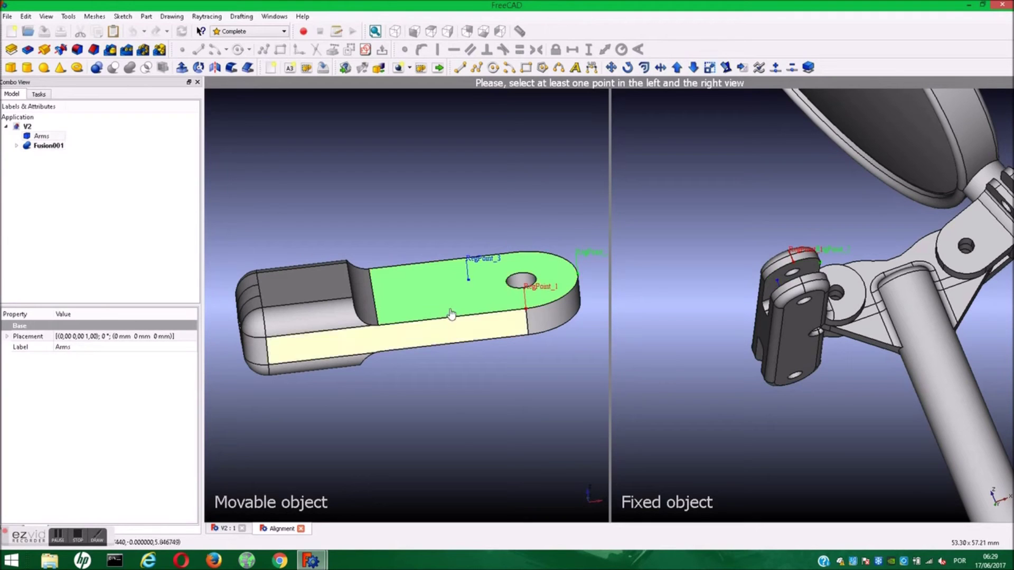
right_click(455, 188)
click(481, 195)
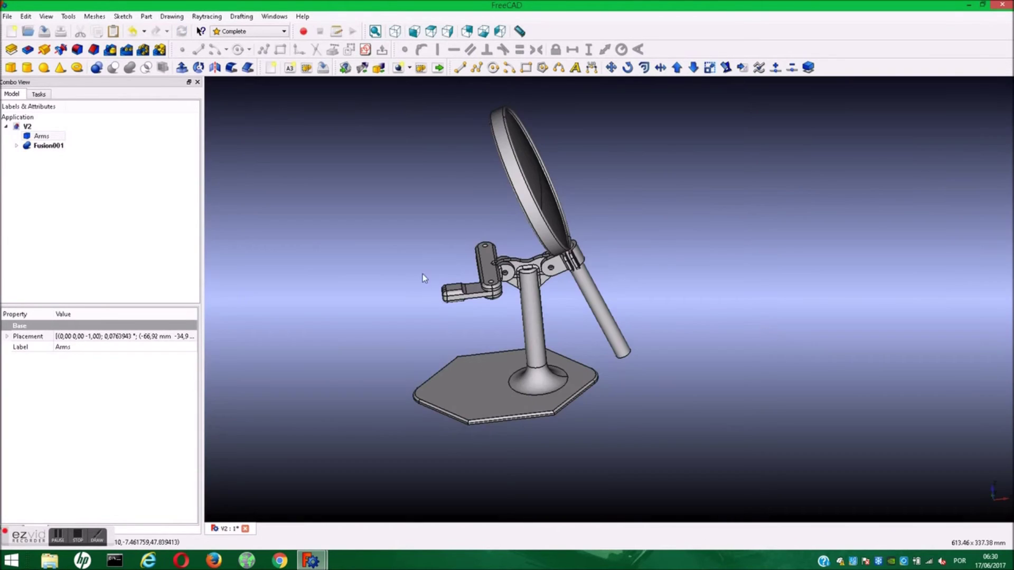
middle_drag(423, 278, 478, 302)
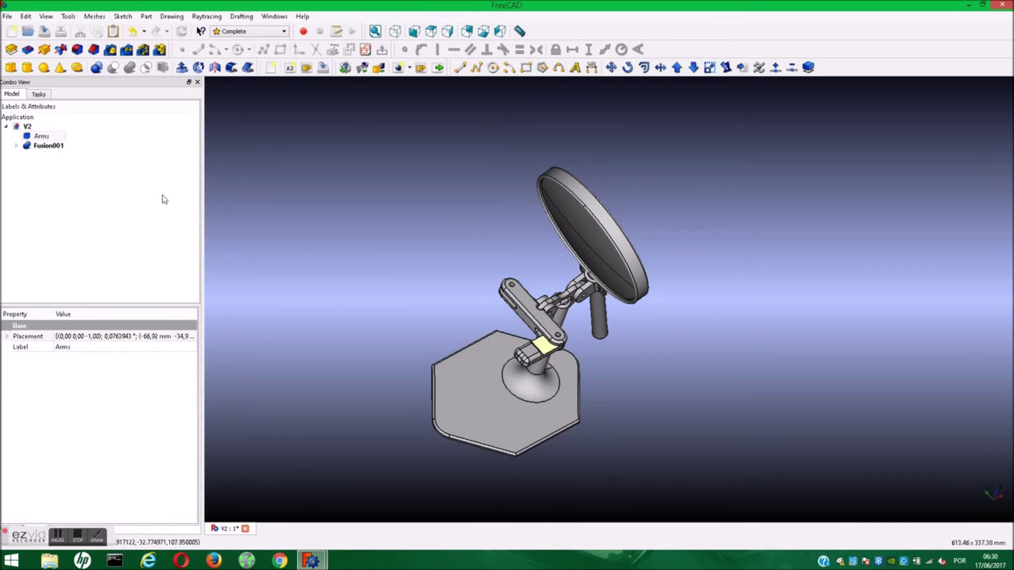
Step: Duplicate the aligned Arms part by copying and pasting it as Arms001
right_click(32, 139)
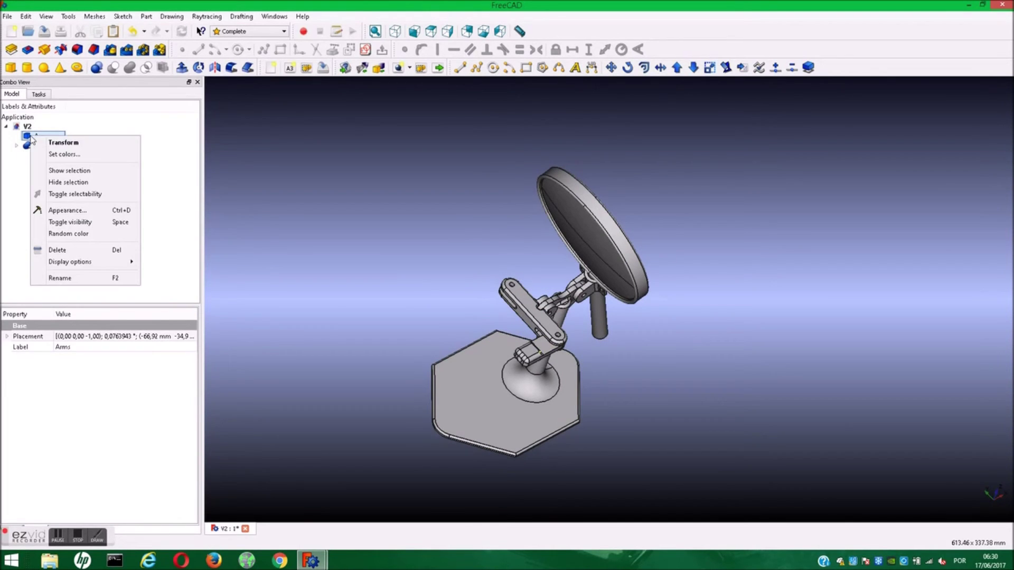
click(284, 154)
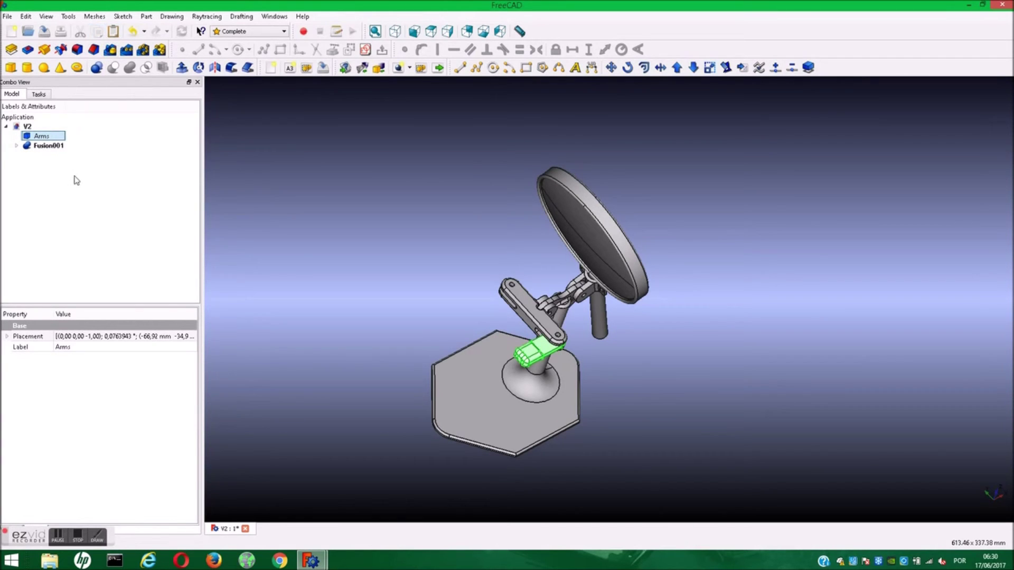
click(353, 206)
click(113, 31)
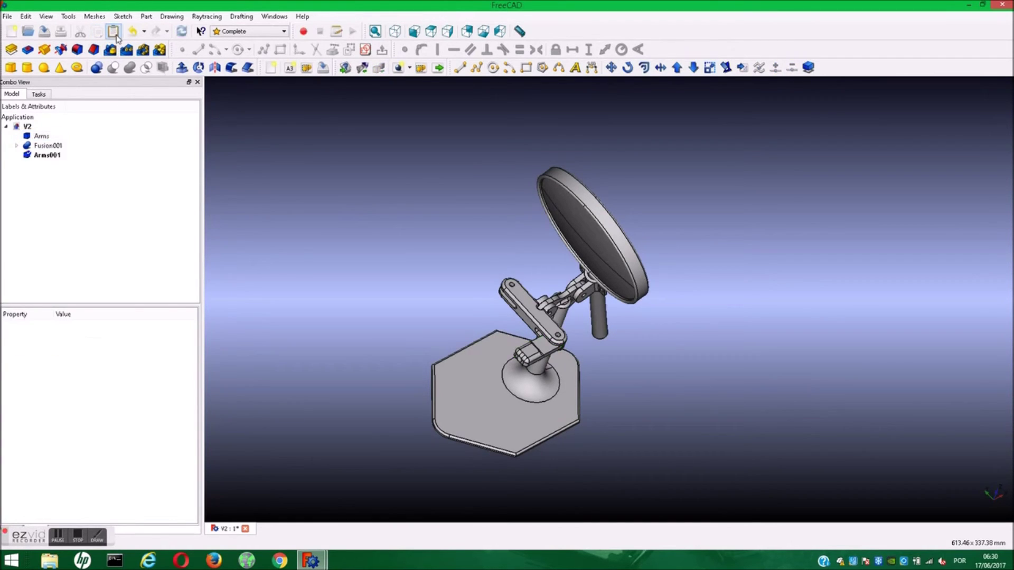
click(47, 155)
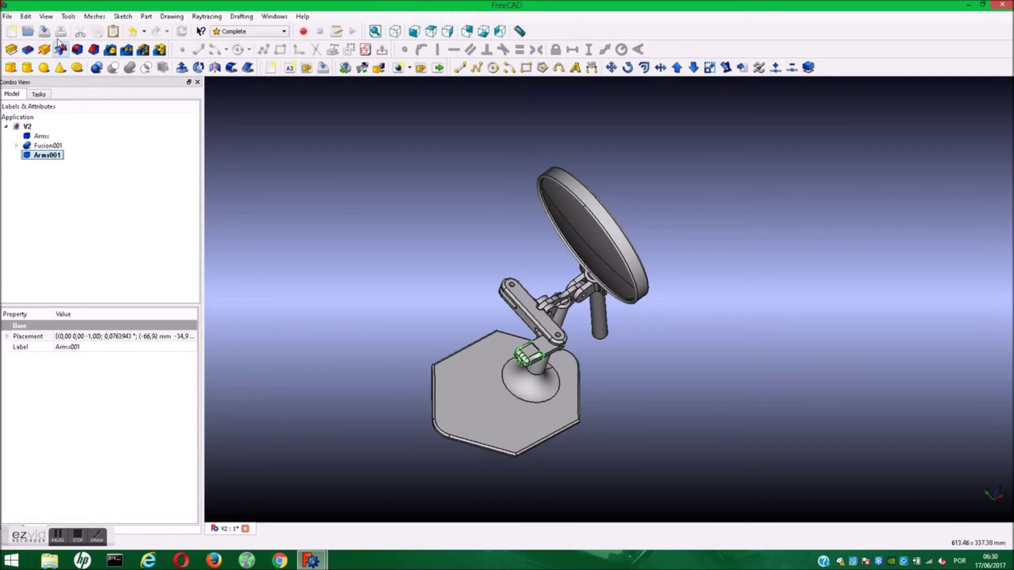
Step: Shift Arms001 incrementally along Y beside the first arm and apply the placement
click(26, 17)
click(61, 154)
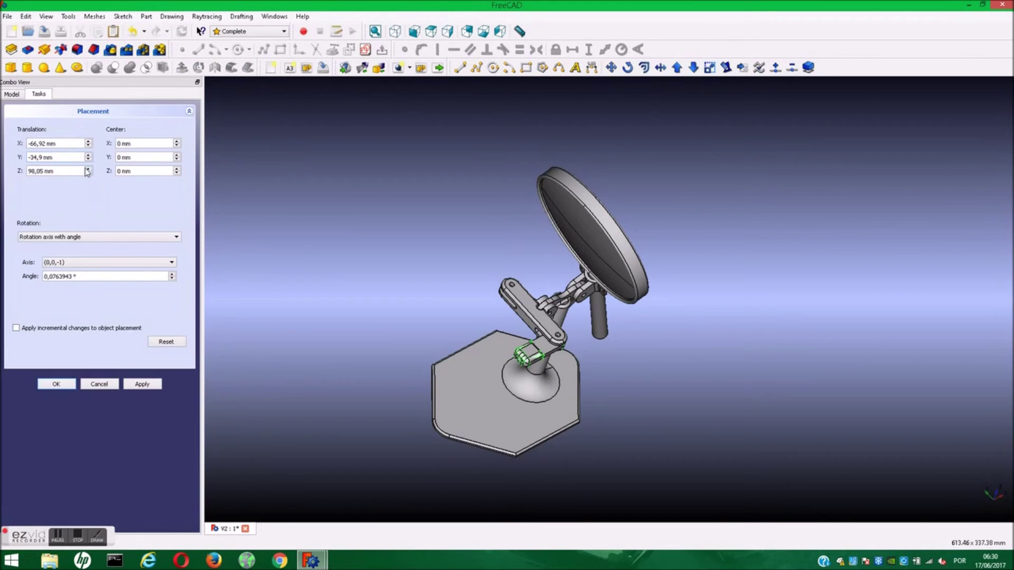
click(17, 328)
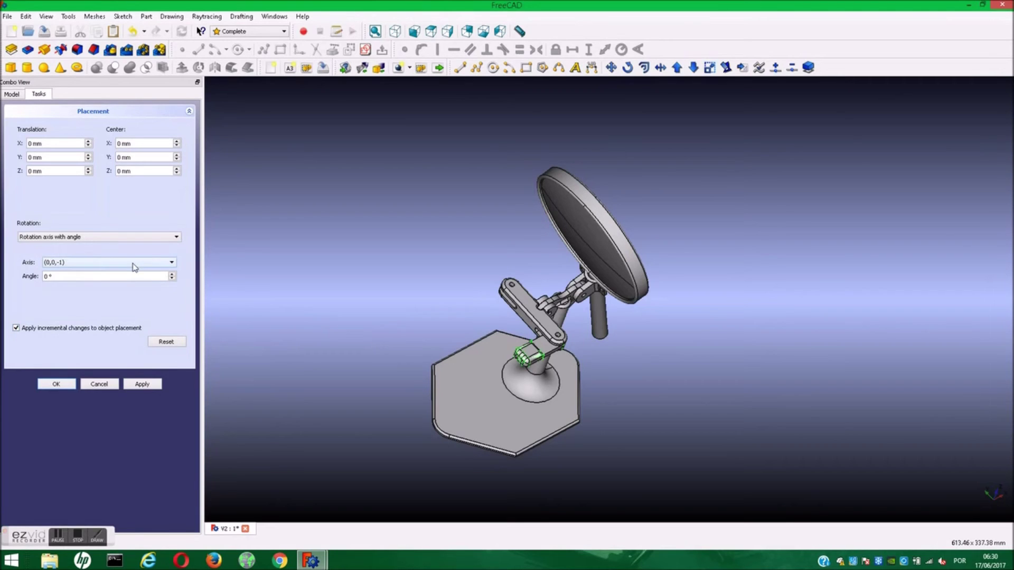
click(88, 158)
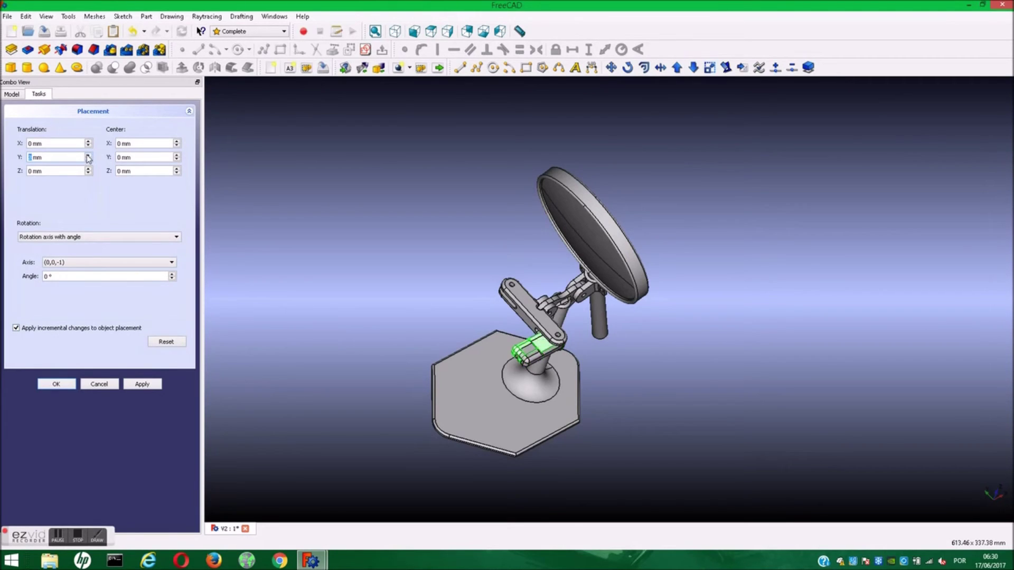
drag(88, 158, 88, 159)
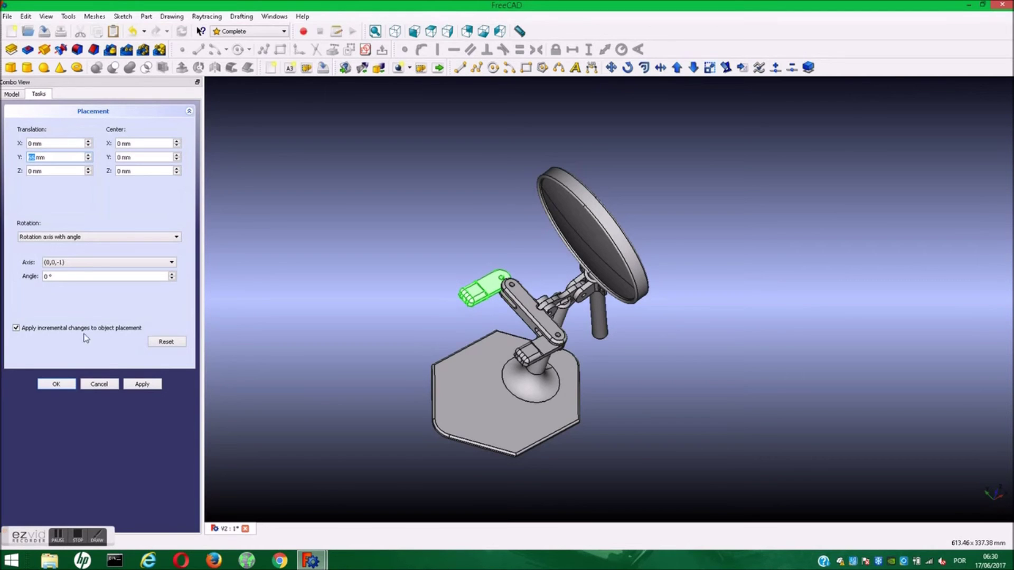
click(140, 385)
scroll(541, 258, up, 5)
scroll(551, 265, up, 2)
middle_drag(551, 266, 536, 281)
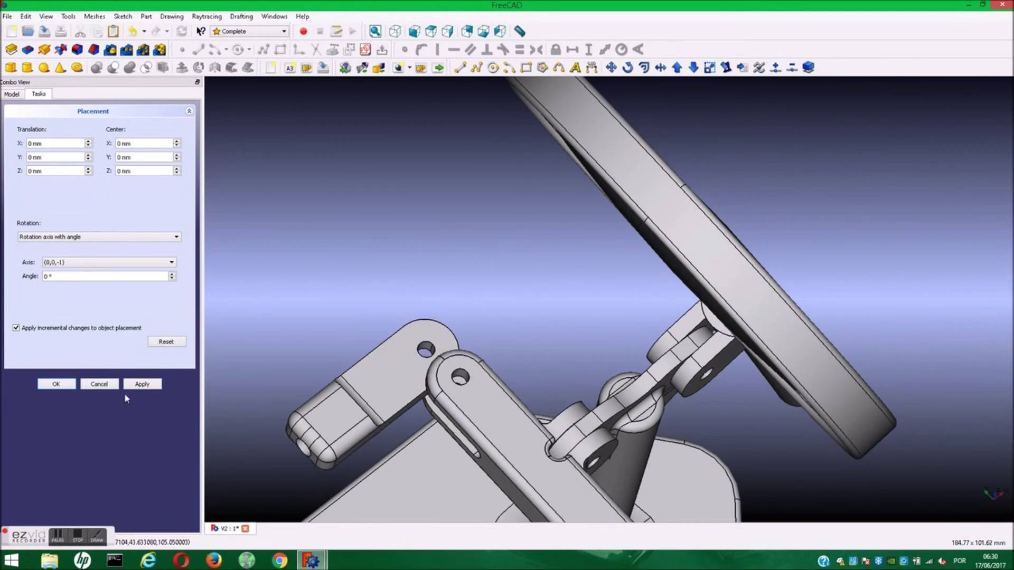
click(69, 387)
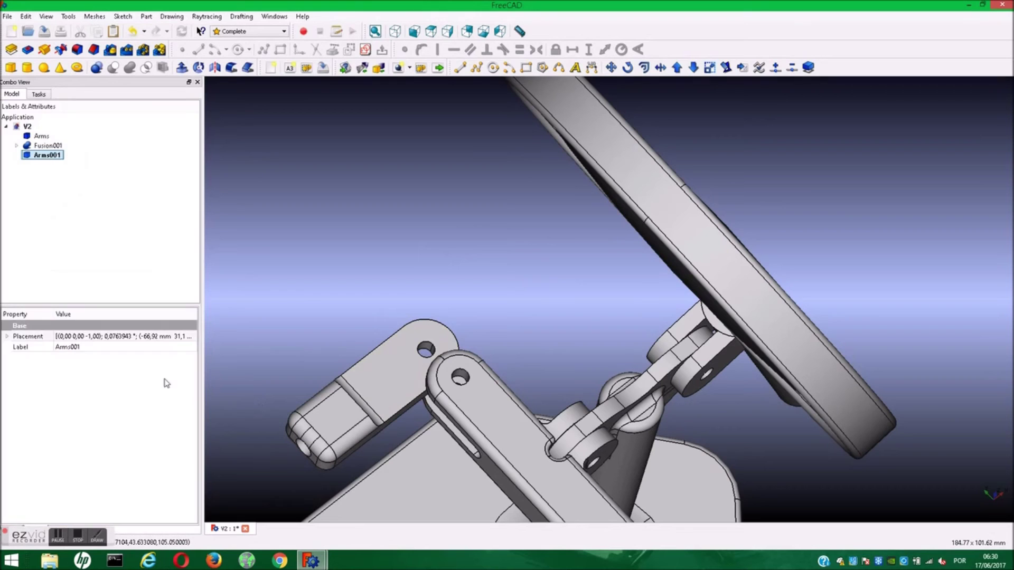
Step: Move Arms001 from its hole centre onto the link's hole centre with Draft Move
click(611, 68)
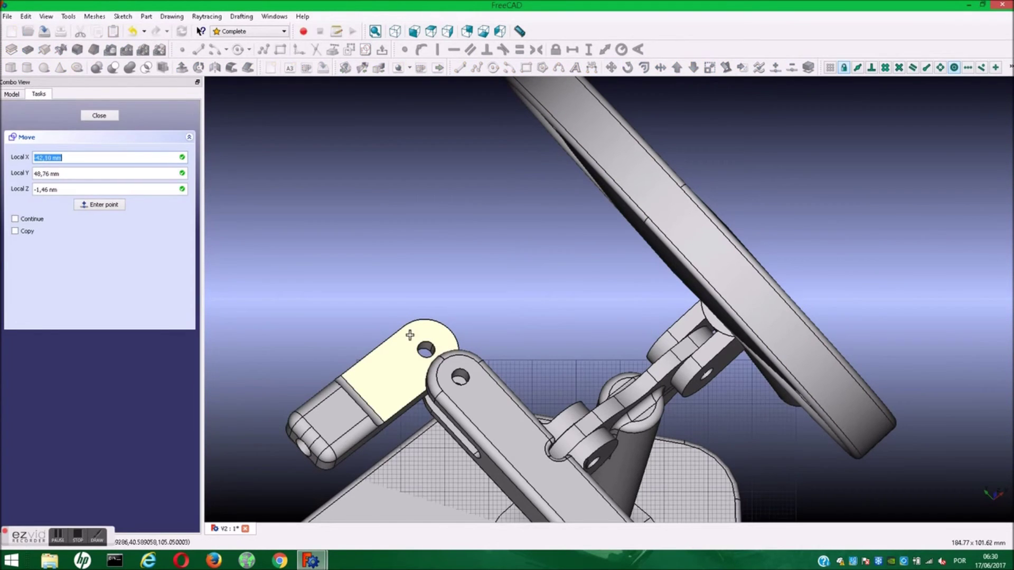
right_click(431, 272)
key(Escape)
key(Escape)
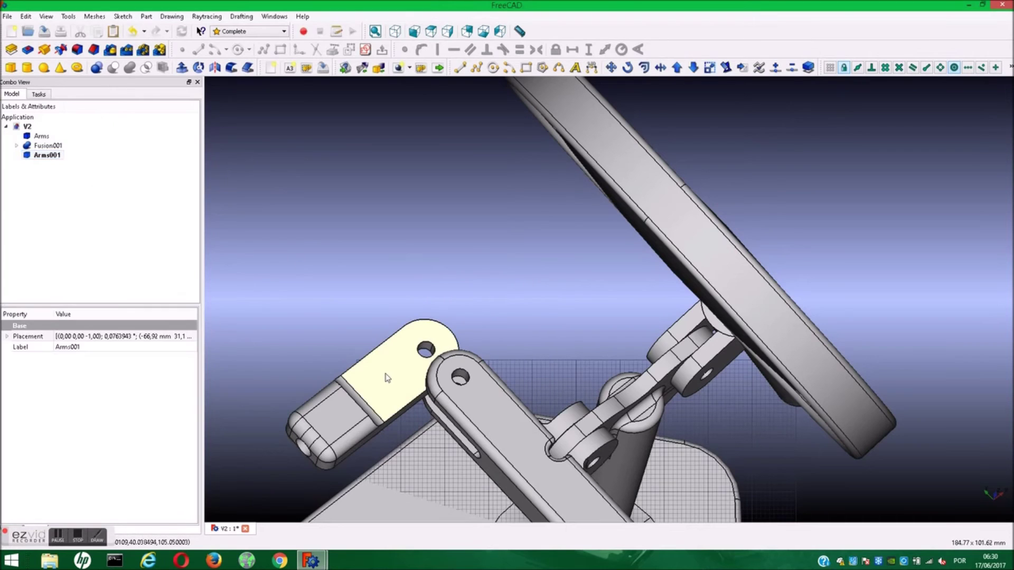
click(611, 68)
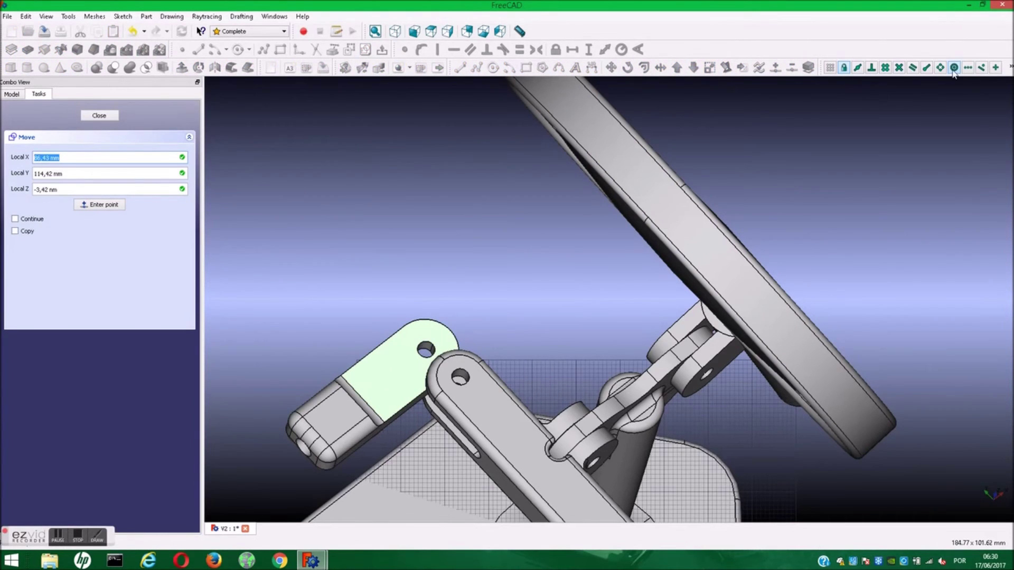
scroll(428, 348, up, 3)
click(425, 354)
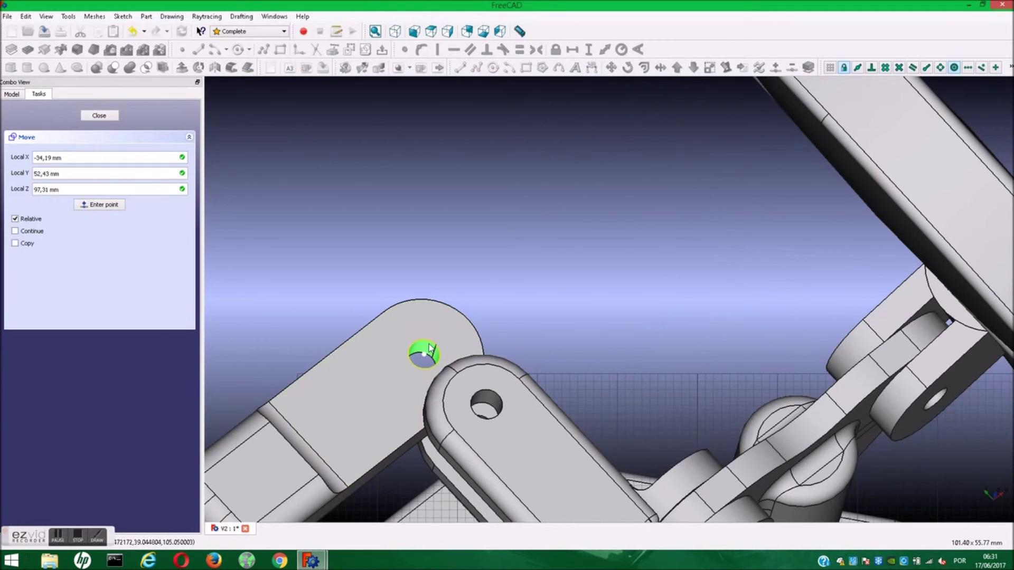
click(489, 407)
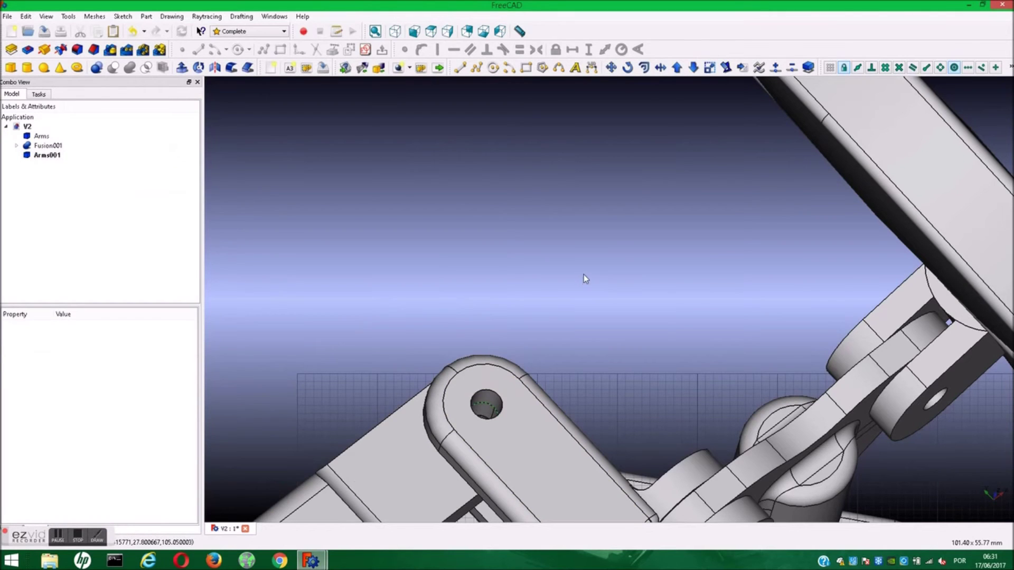
Step: Orbit to an oblique view of the assembly and switch to the Alligator clips document
scroll(585, 275, down, 5)
scroll(577, 280, down, 2)
mouse_move(723, 449)
middle_down()
mouse_move(711, 387)
mouse_move(651, 369)
mouse_move(512, 395)
mouse_move(499, 460)
mouse_move(650, 458)
mouse_move(673, 428)
middle_up()
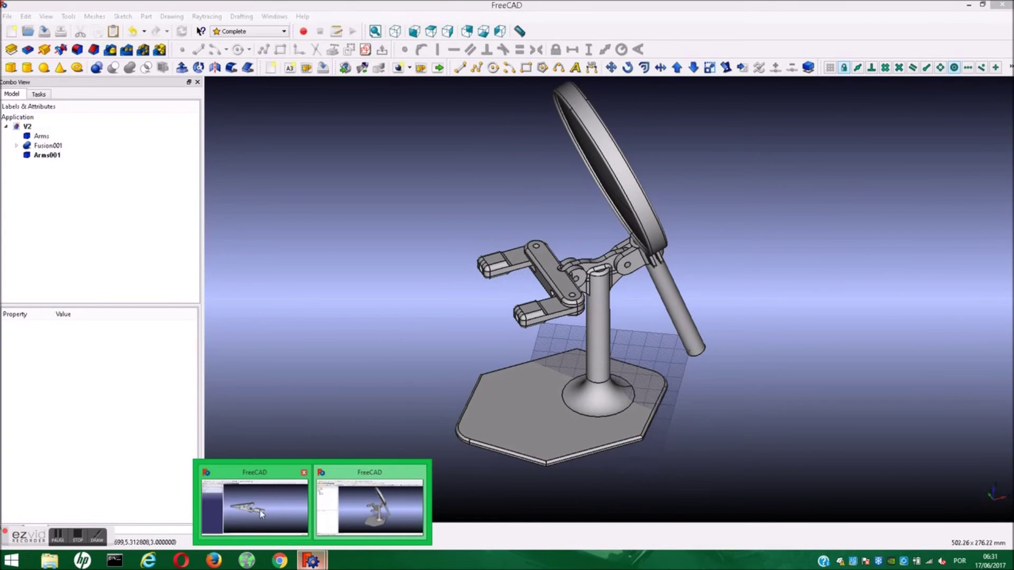
click(290, 506)
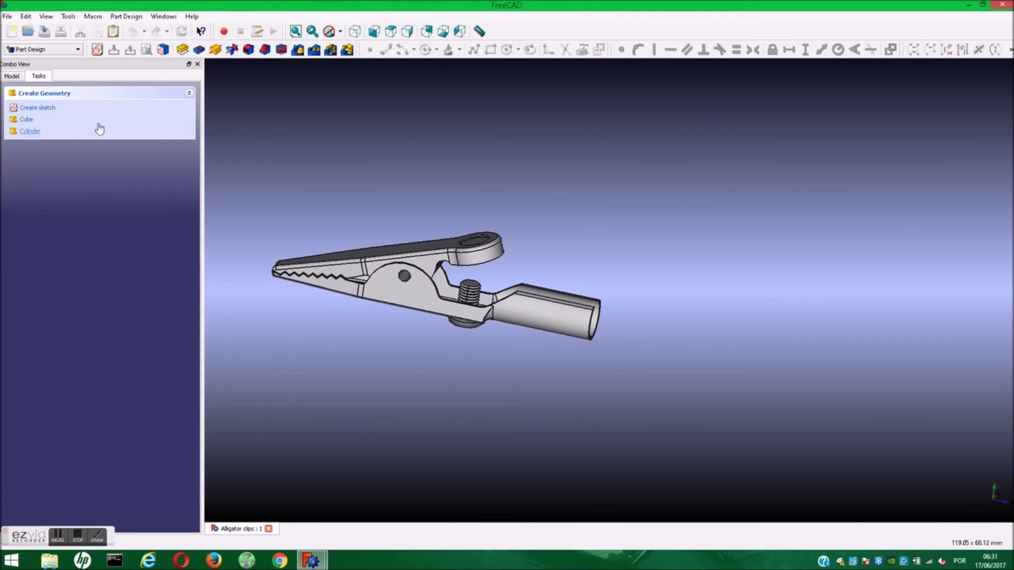
Step: Copy the Aligator clip with its dependencies and paste it into the V2 model
click(12, 76)
click(45, 138)
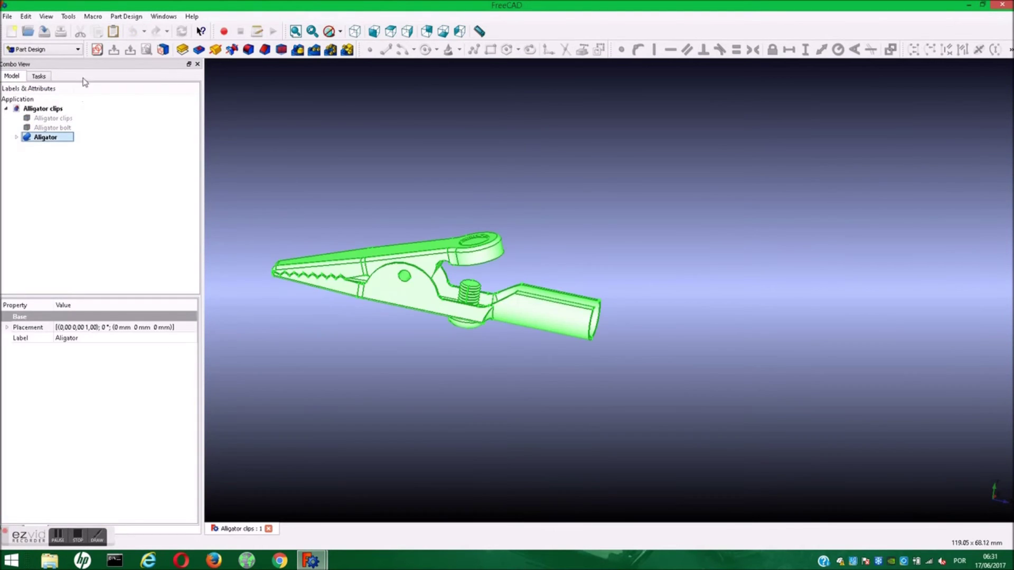
click(97, 31)
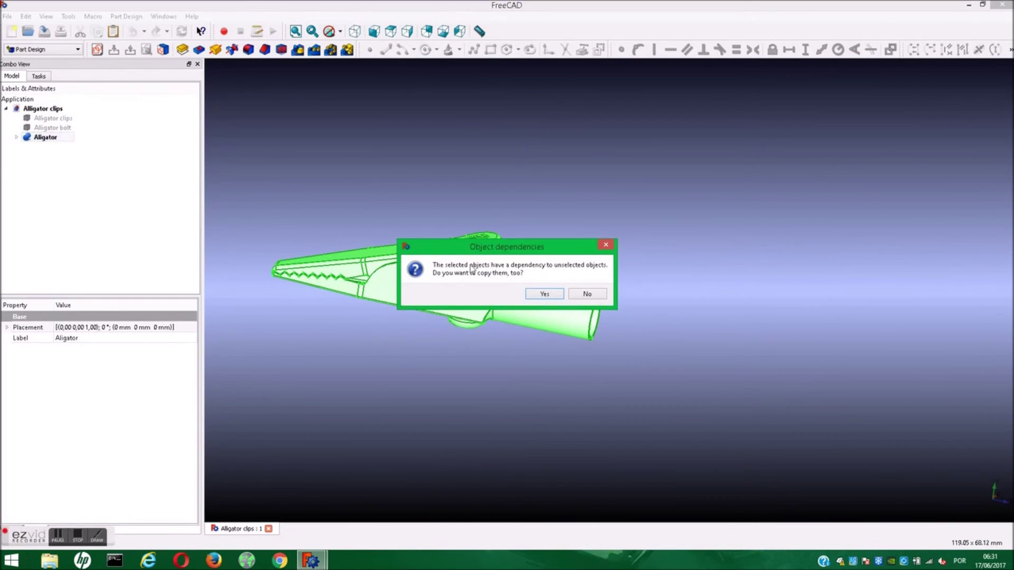
click(544, 294)
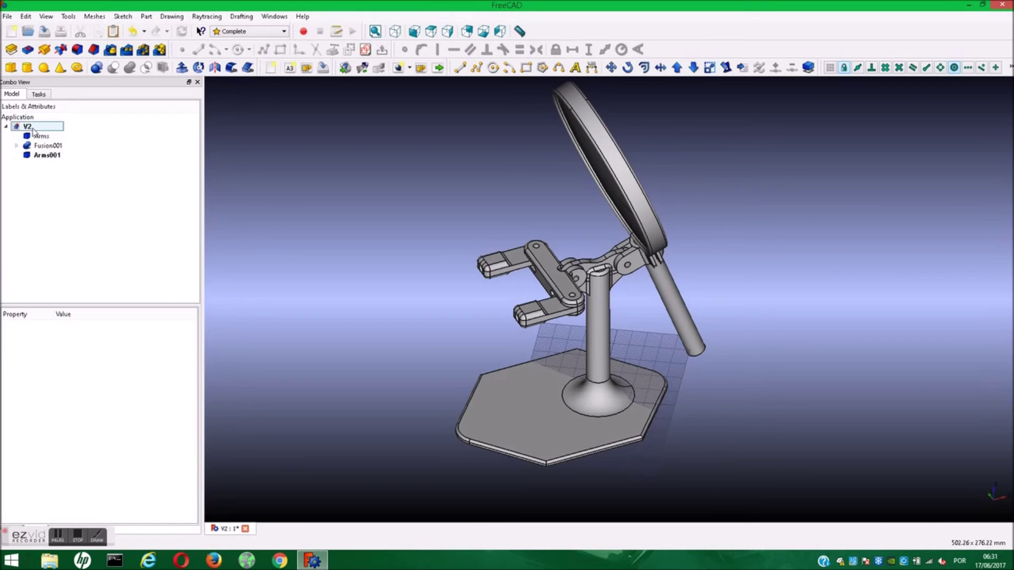
click(114, 31)
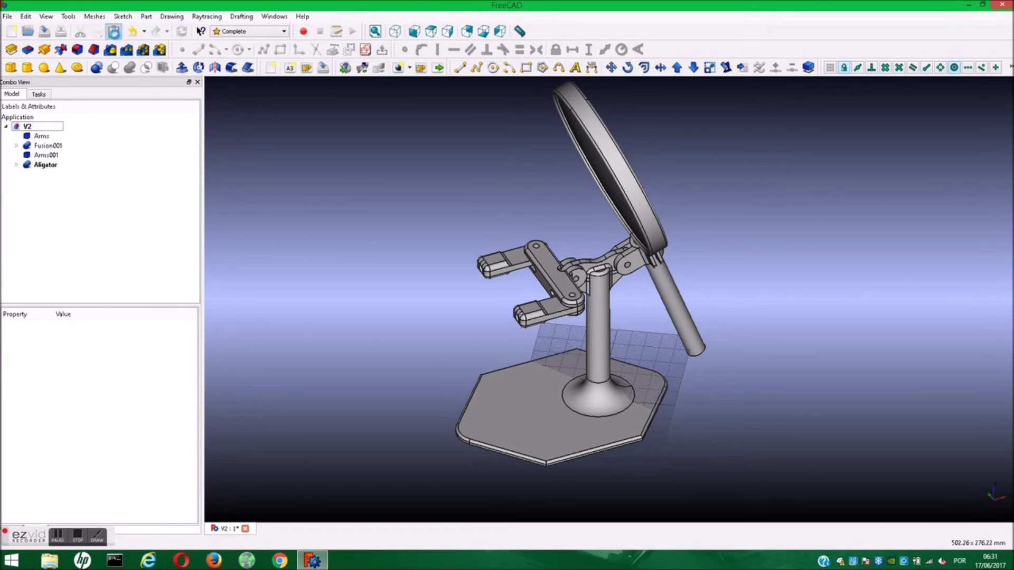
Step: Union Arms, Fusion001 and Arms001 into Fusion002, then select the pasted Aligator
drag(45, 154, 41, 135)
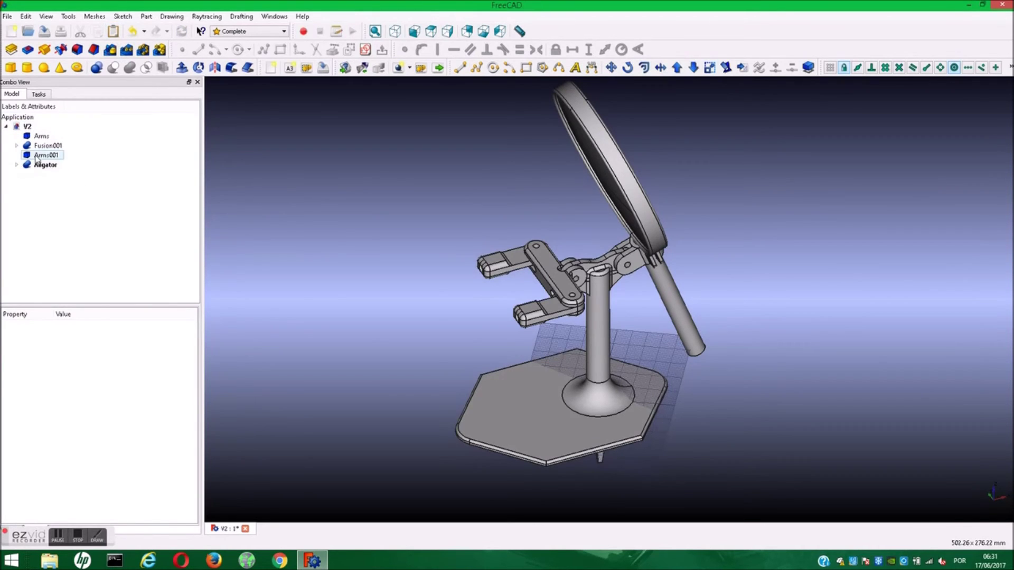
click(130, 67)
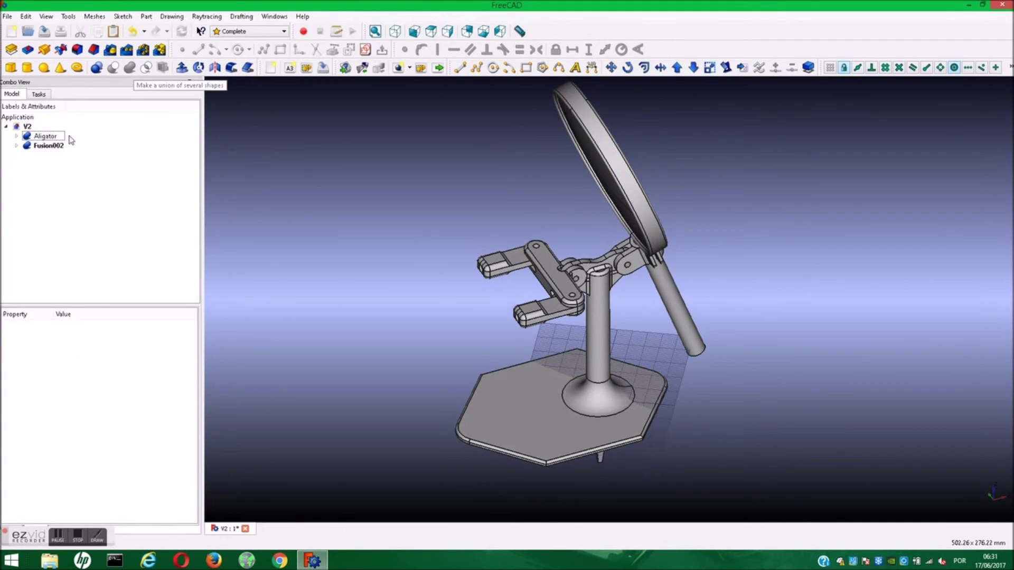
click(51, 137)
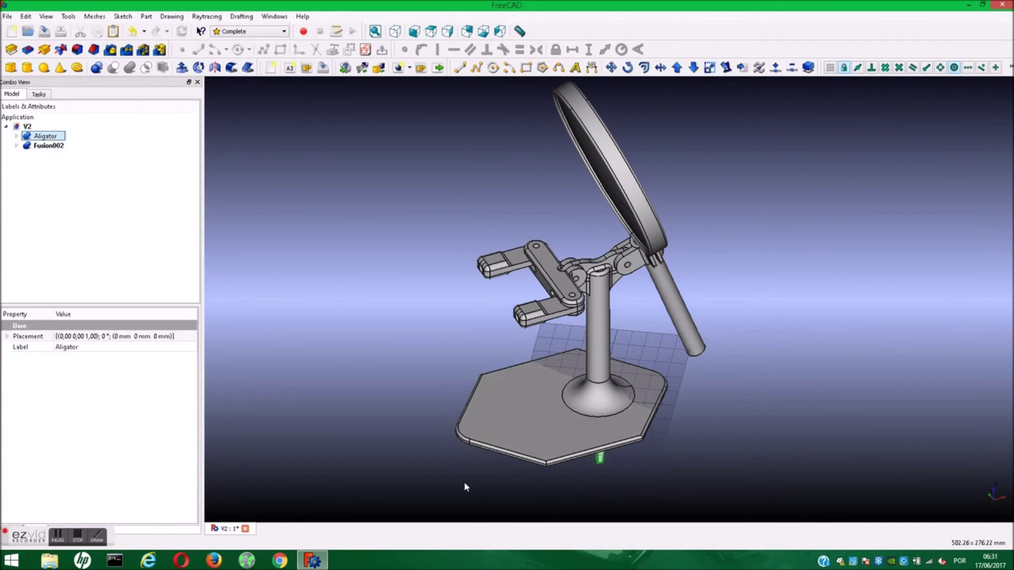
Step: Open the Aligator clip's Placement and rotate it 90° about the Y axis
middle_drag(466, 487, 480, 401)
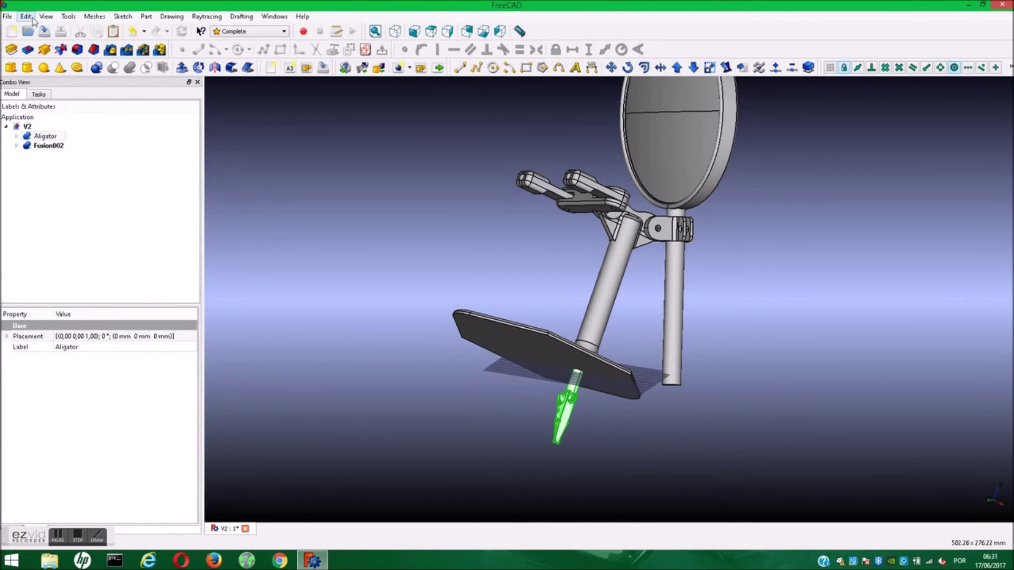
click(25, 16)
click(79, 156)
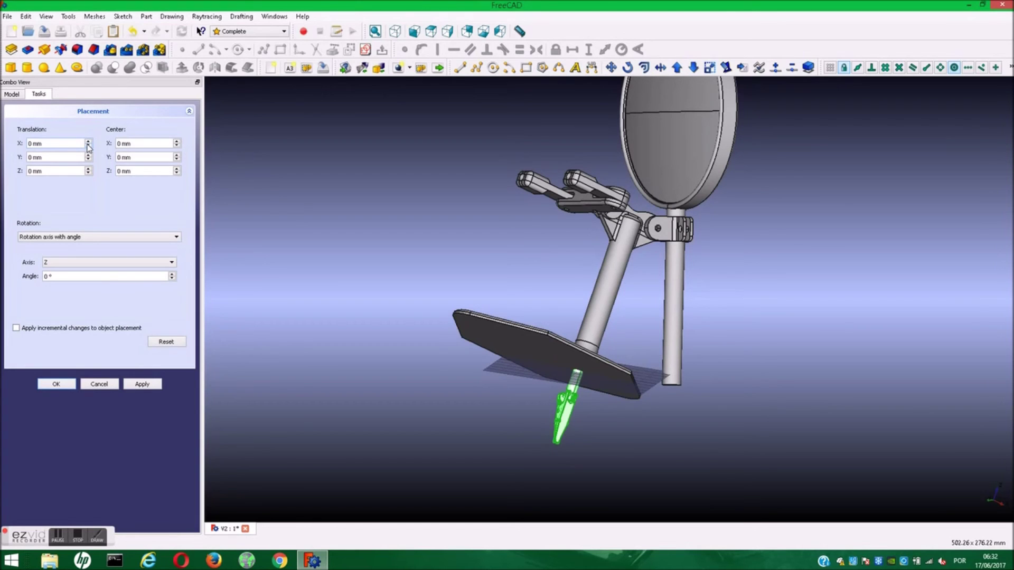
middle_drag(804, 351, 708, 354)
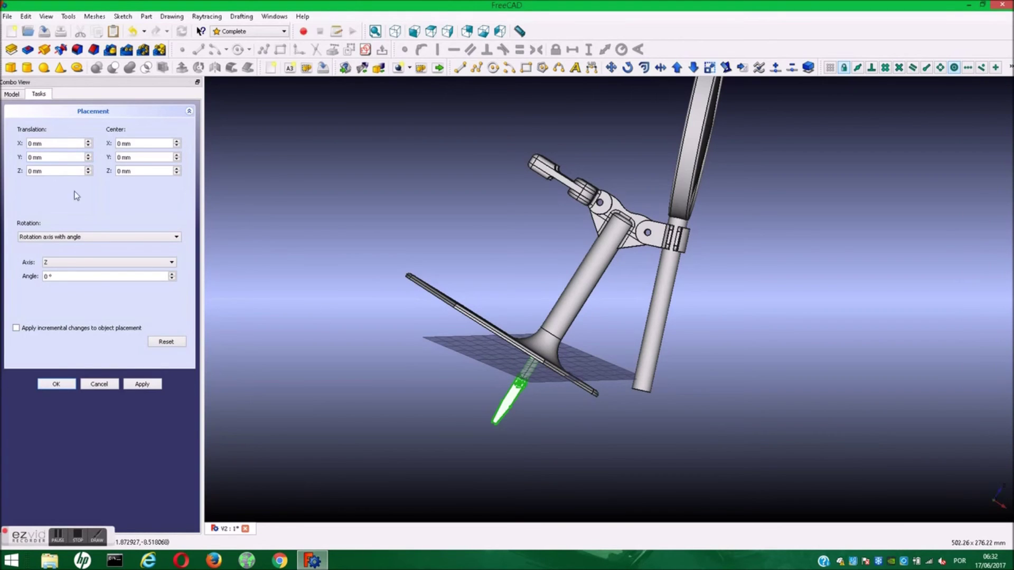
click(70, 264)
text(9)
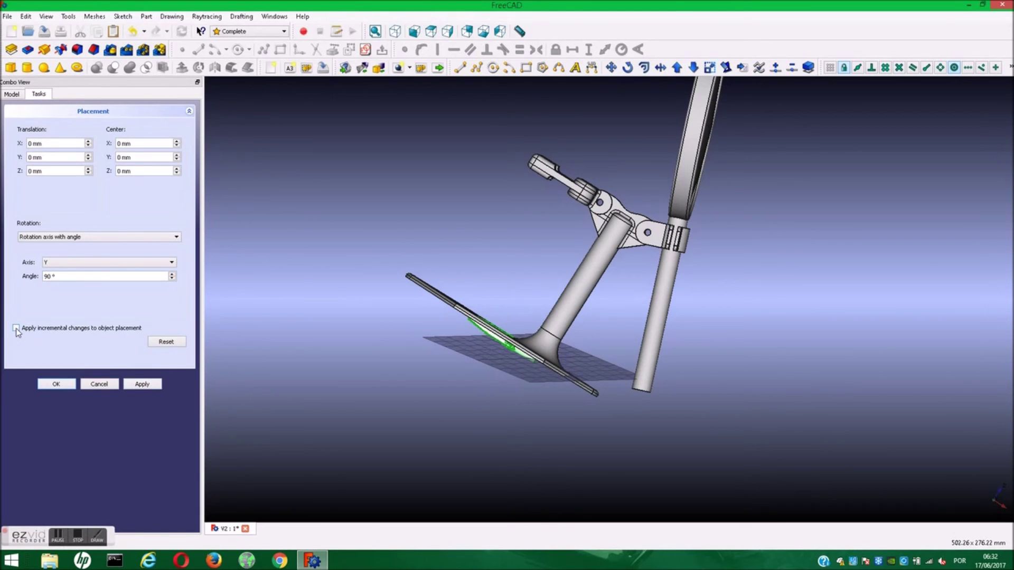
Step: Apply a further 90° incremental rotation about X, then enter a Z translation of 100
mouse_move(400, 400)
middle_down()
mouse_move(498, 373)
mouse_move(466, 393)
middle_up()
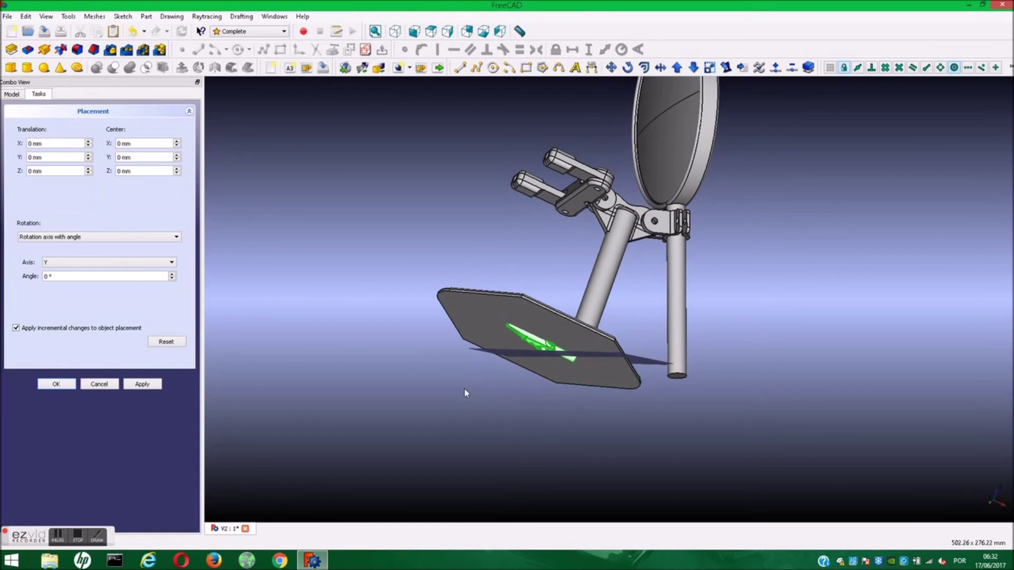
click(159, 262)
click(58, 273)
text(9)
scroll(509, 341, up, 4)
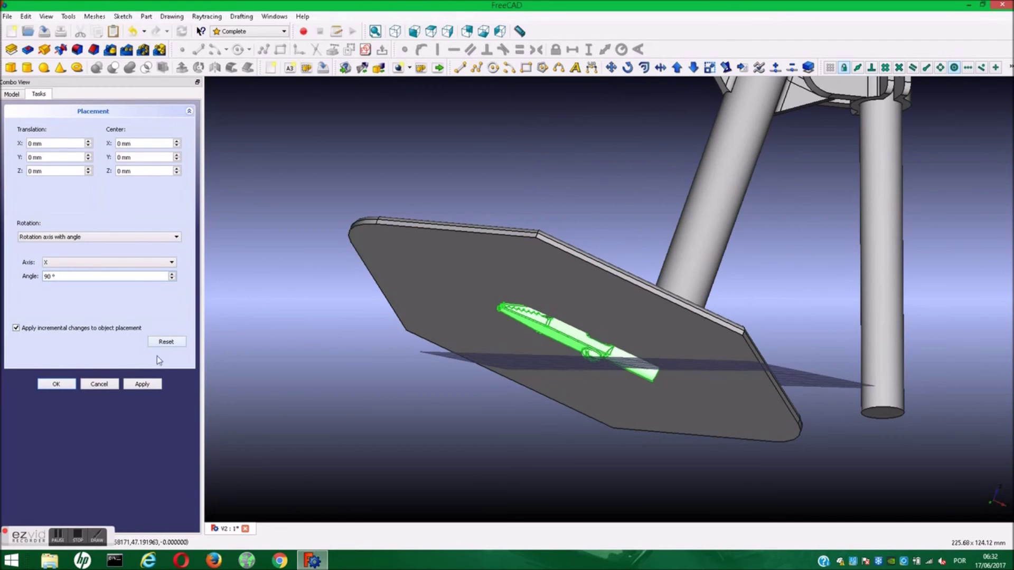
click(143, 384)
mouse_move(524, 143)
middle_down()
mouse_move(500, 185)
mouse_move(300, 205)
middle_up()
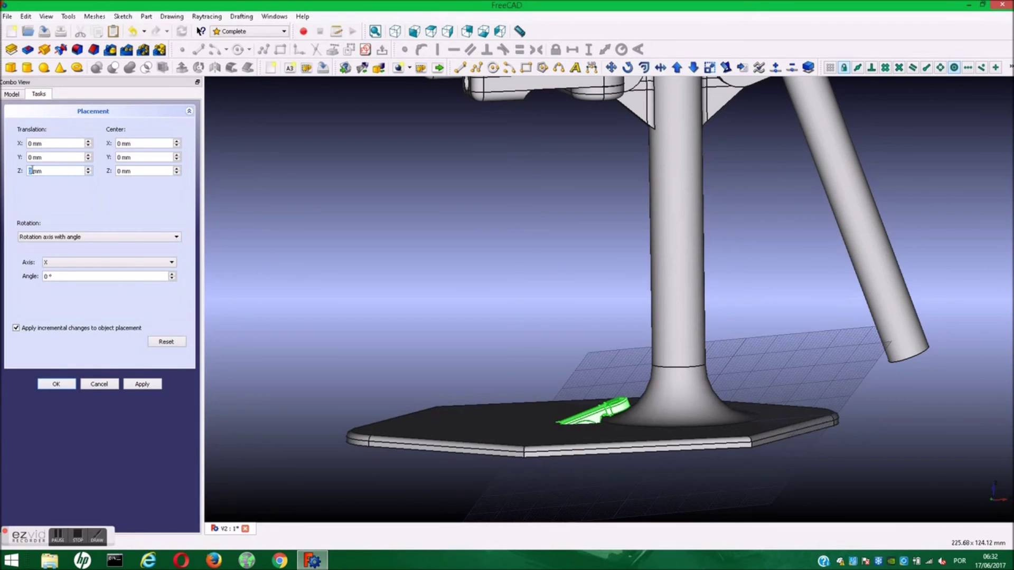
text(1)
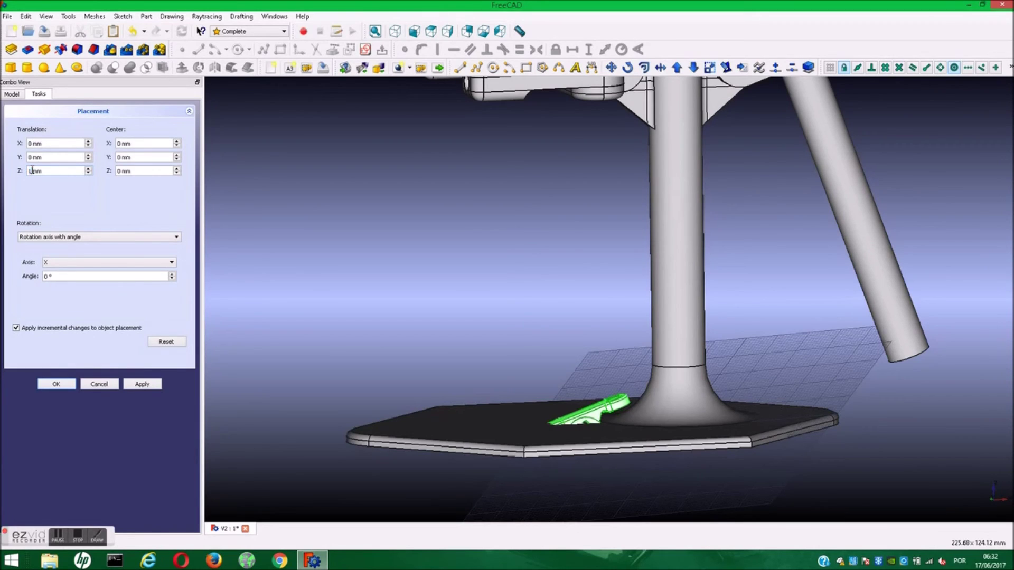
text(00)
Step: Apply the 100 mm Z lift and step the clip's X translation to -57 mm
mouse_move(503, 188)
middle_down()
mouse_move(496, 271)
mouse_move(509, 306)
mouse_move(636, 338)
mouse_move(627, 324)
middle_up()
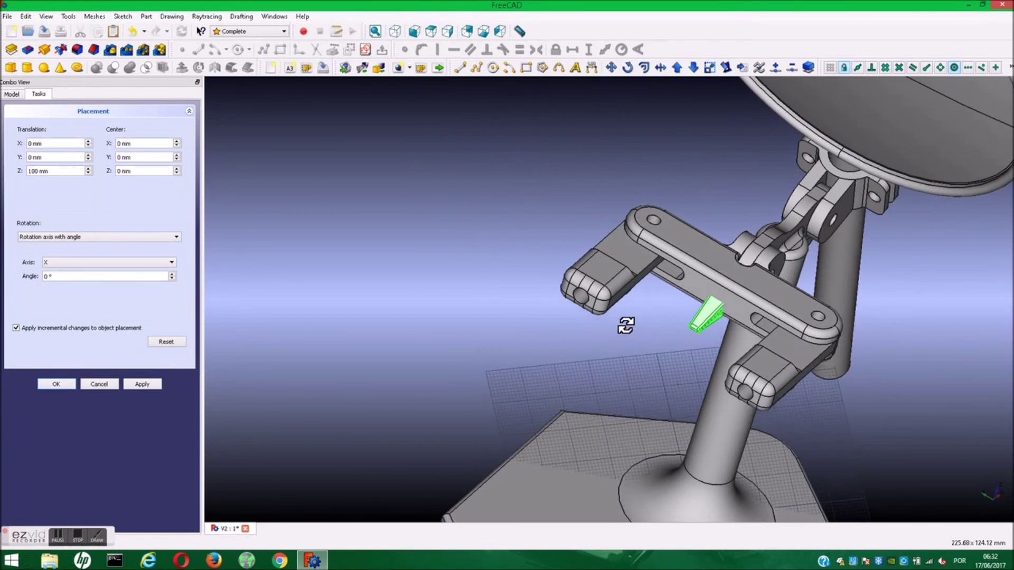
click(151, 385)
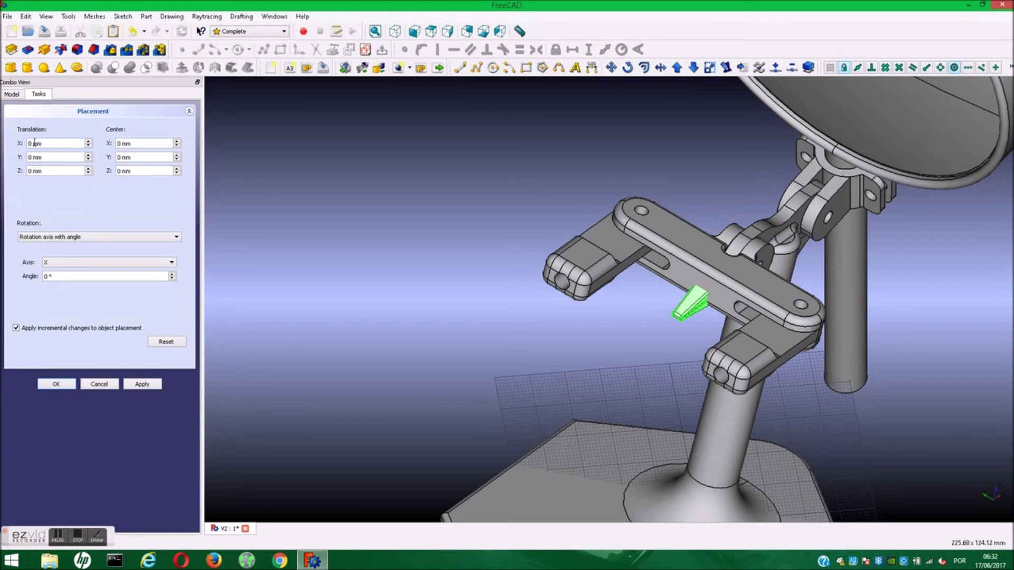
click(89, 142)
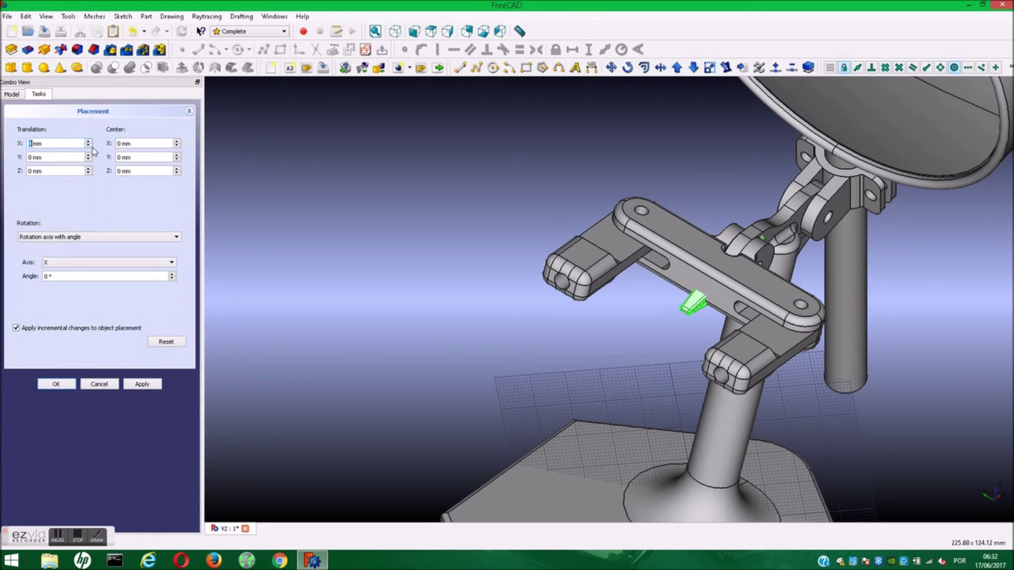
scroll(89, 148, up, 2)
scroll(88, 148, up, 2)
scroll(89, 148, up, 2)
scroll(88, 148, up, 2)
scroll(88, 148, up, 2)
scroll(88, 149, up, 2)
scroll(89, 149, up, 2)
scroll(88, 148, up, 2)
scroll(89, 148, up, 2)
scroll(88, 149, up, 2)
scroll(88, 149, up, 2)
scroll(88, 148, up, 2)
scroll(89, 149, up, 2)
scroll(88, 148, up, 2)
scroll(88, 148, up, 2)
scroll(88, 148, up, 2)
scroll(89, 148, up, 2)
scroll(89, 148, up, 1)
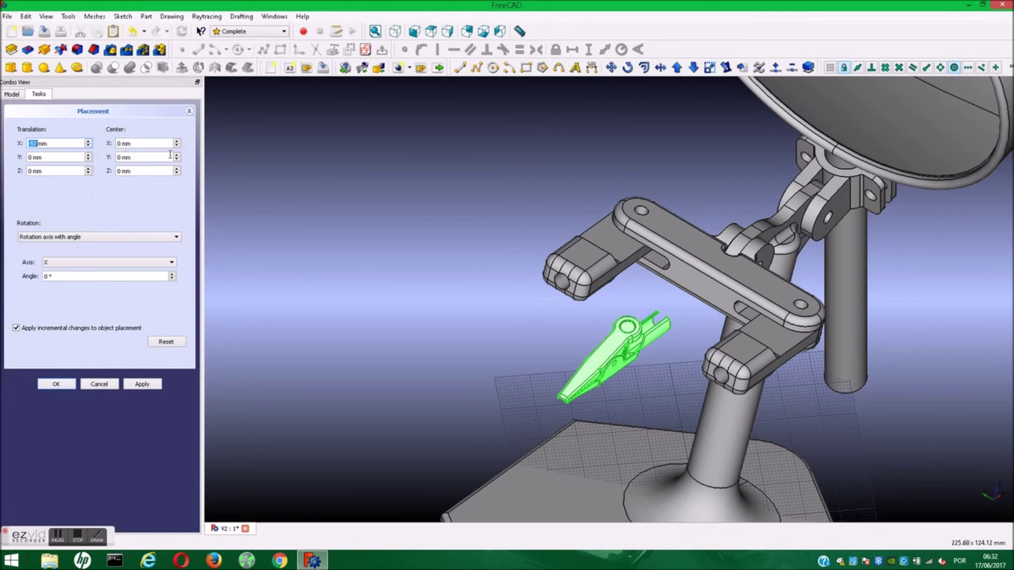
Step: Check the clip sits beside the lower arm's socket and confirm the placement with OK
click(304, 270)
middle_drag(711, 332, 423, 344)
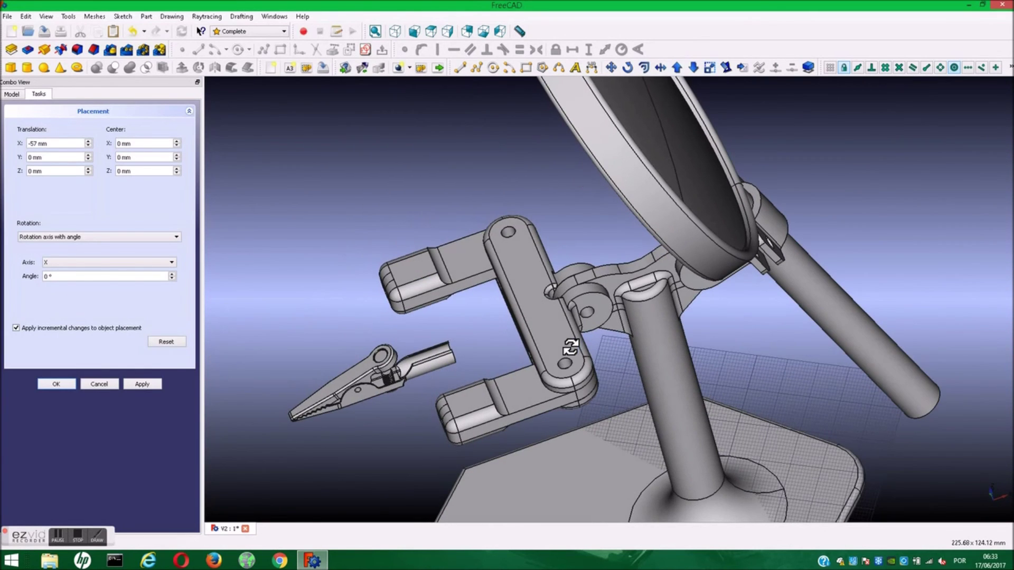
click(353, 402)
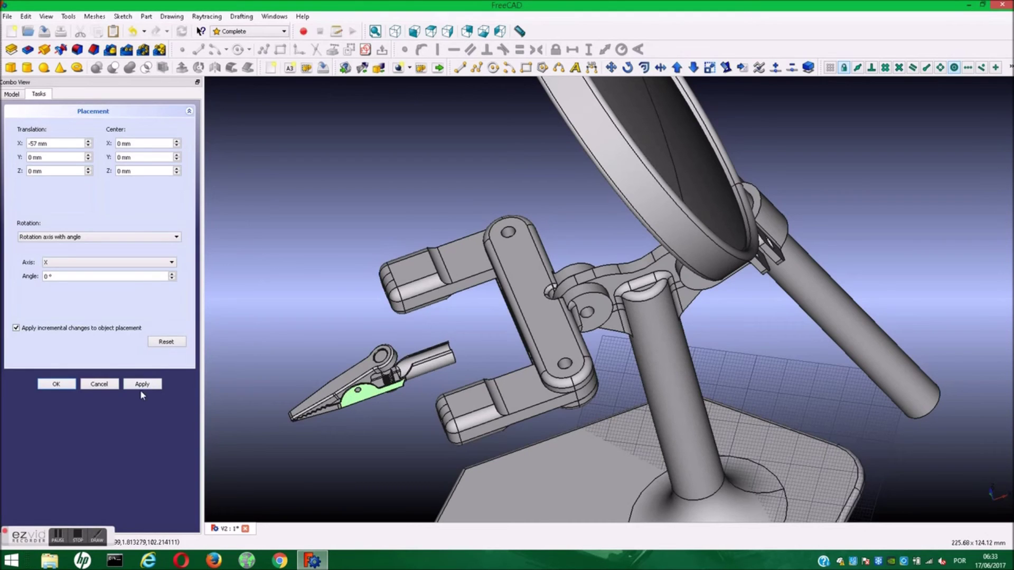
click(56, 384)
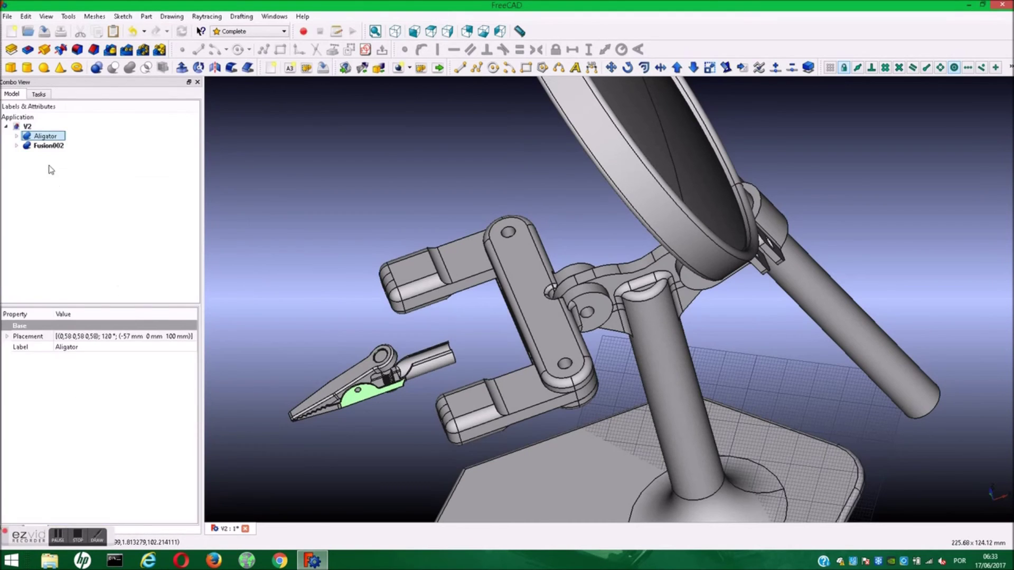
Step: Copy the Aligator clip with dependencies and paste it as Aligator001
click(97, 31)
click(545, 293)
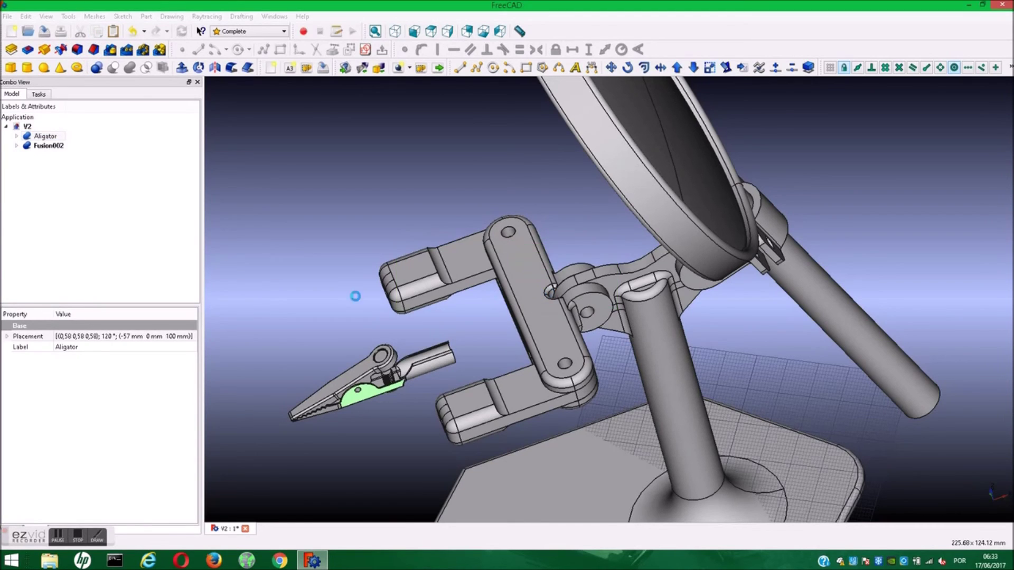
click(54, 177)
click(118, 33)
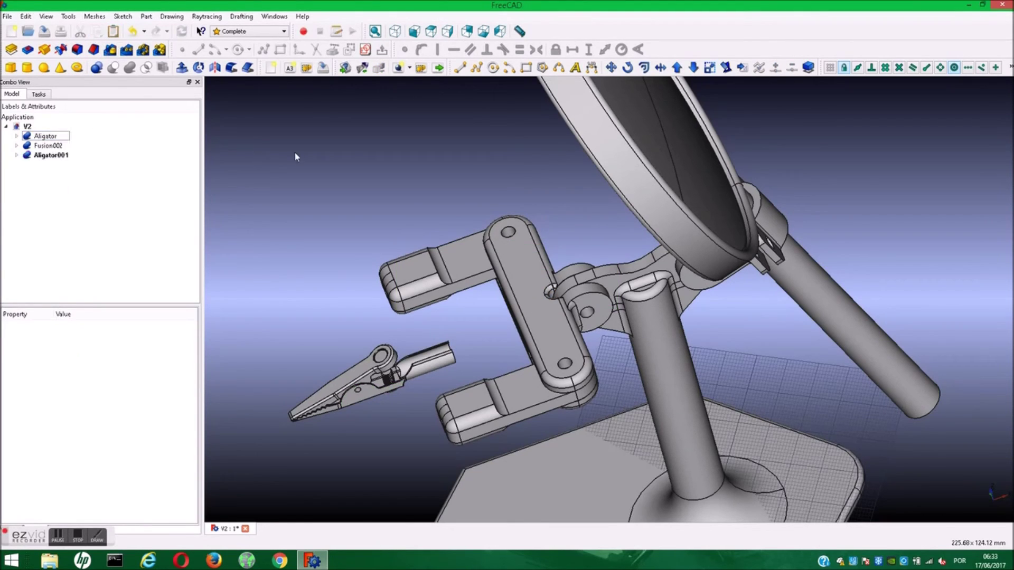
click(63, 156)
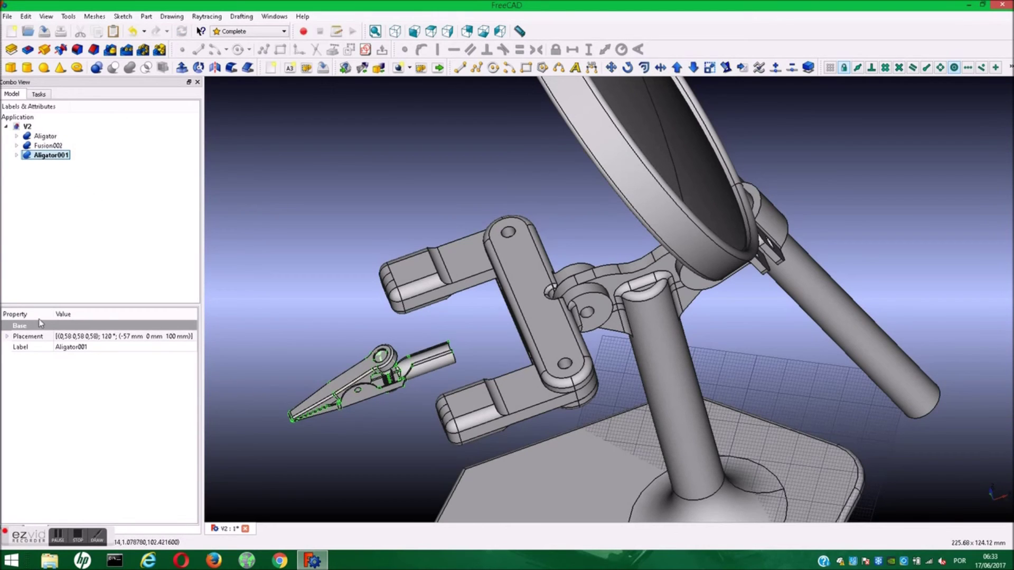
Step: Give Aligator001 an incremental upward offset in Placement, apply it and close
click(158, 336)
click(193, 336)
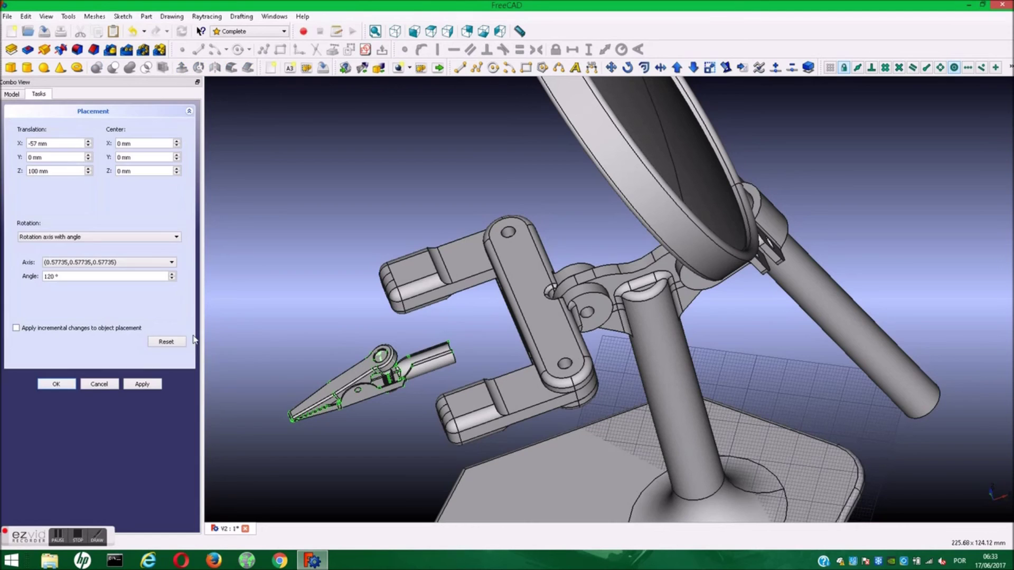
click(17, 328)
scroll(89, 158, up, 3)
scroll(89, 157, up, 2)
scroll(89, 157, up, 3)
scroll(88, 158, up, 2)
scroll(89, 158, up, 2)
click(142, 384)
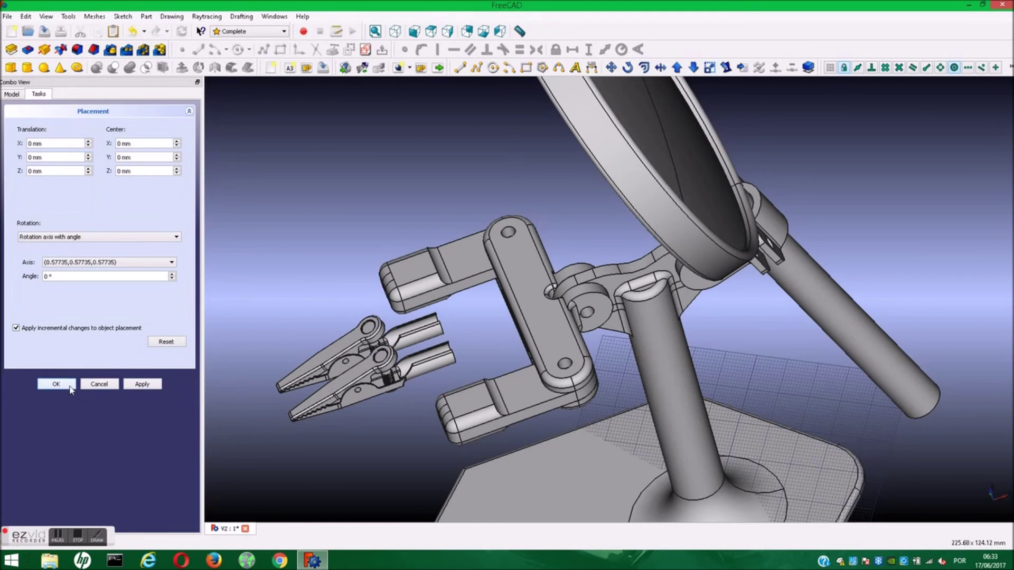
click(56, 384)
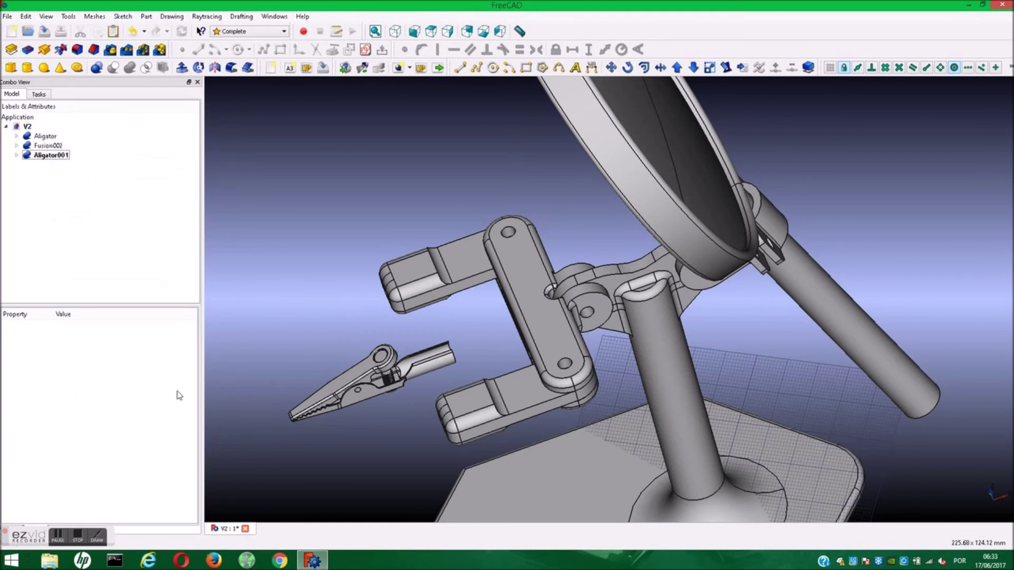
Step: Set Aligator001's placement to X -57 mm, Y 15 mm, apply and close
click(51, 155)
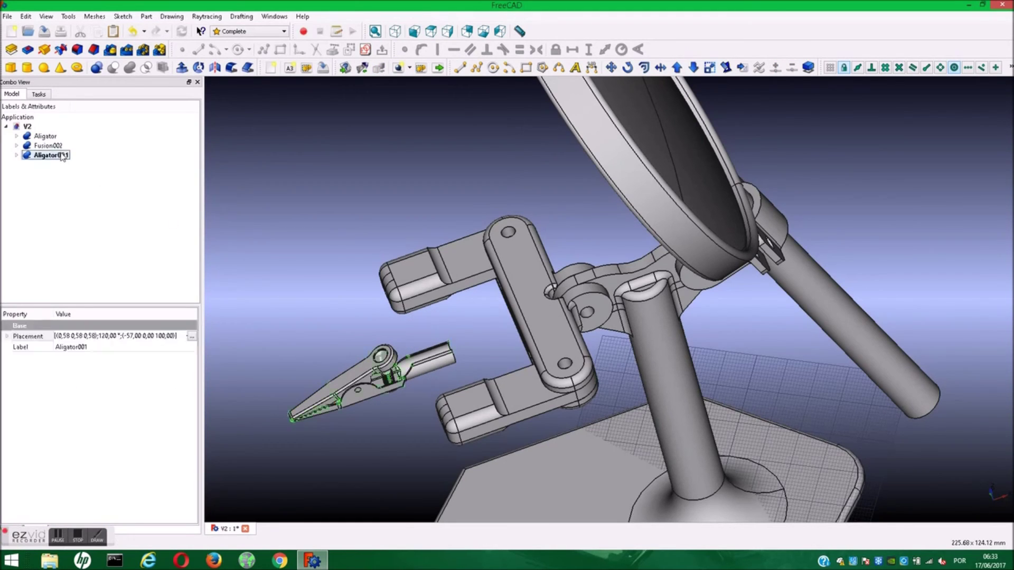
click(196, 340)
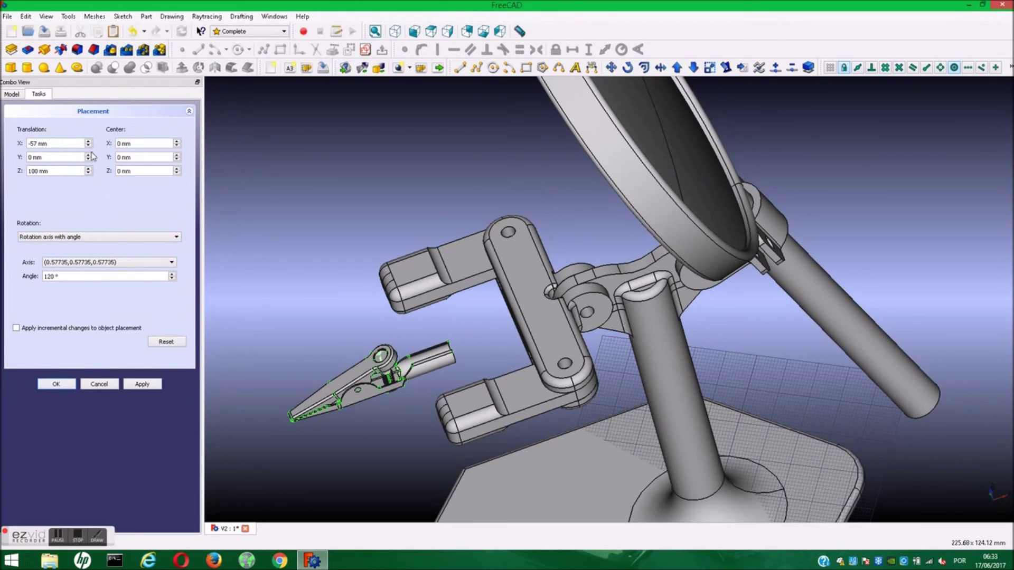
click(89, 146)
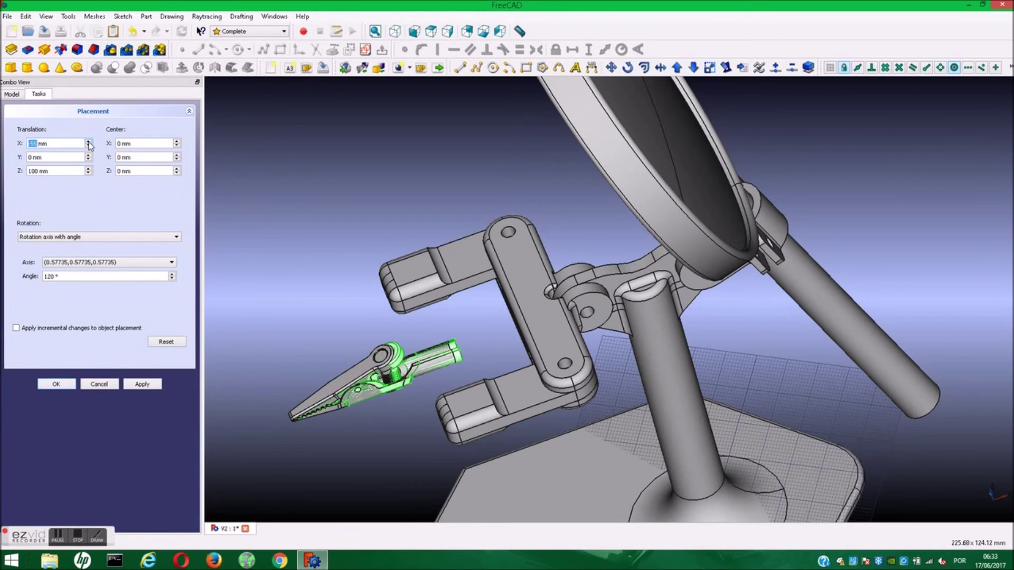
click(88, 146)
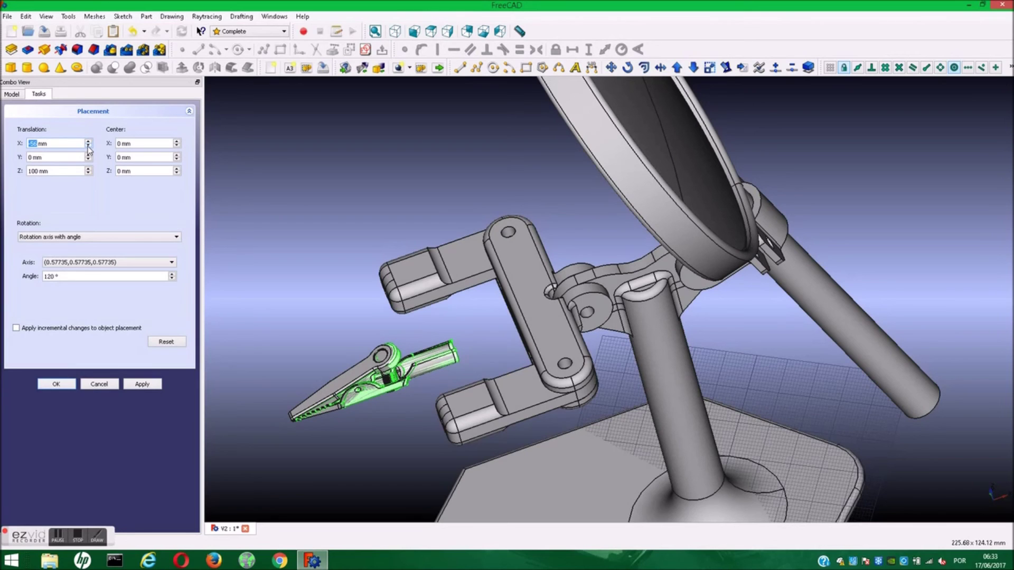
click(89, 147)
click(89, 156)
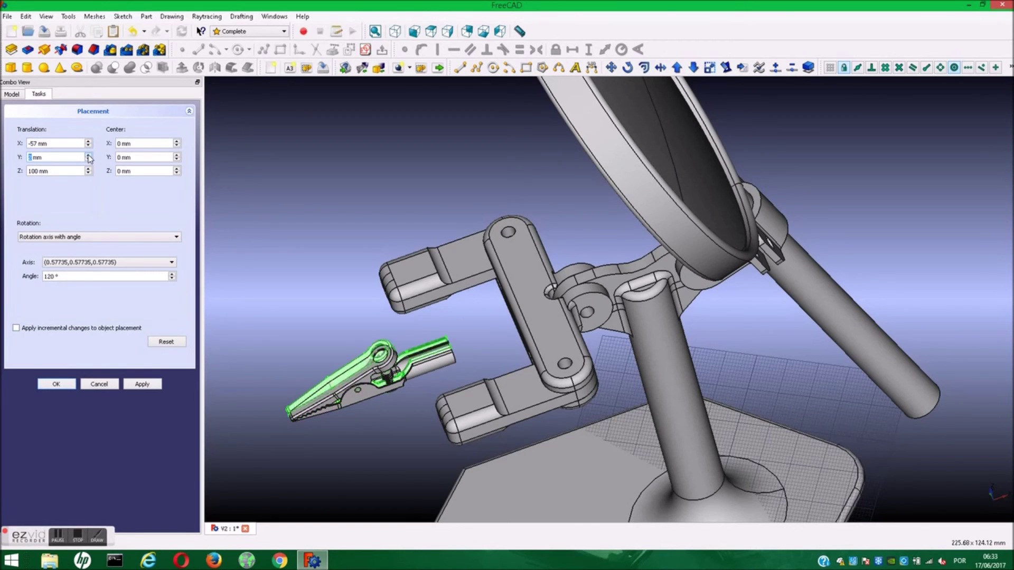
click(88, 157)
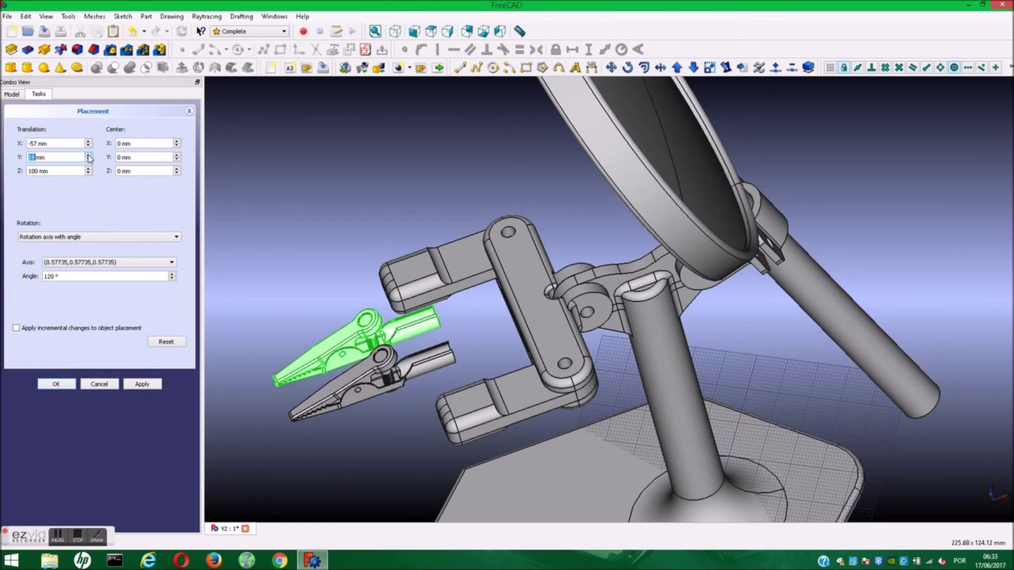
click(148, 385)
click(70, 385)
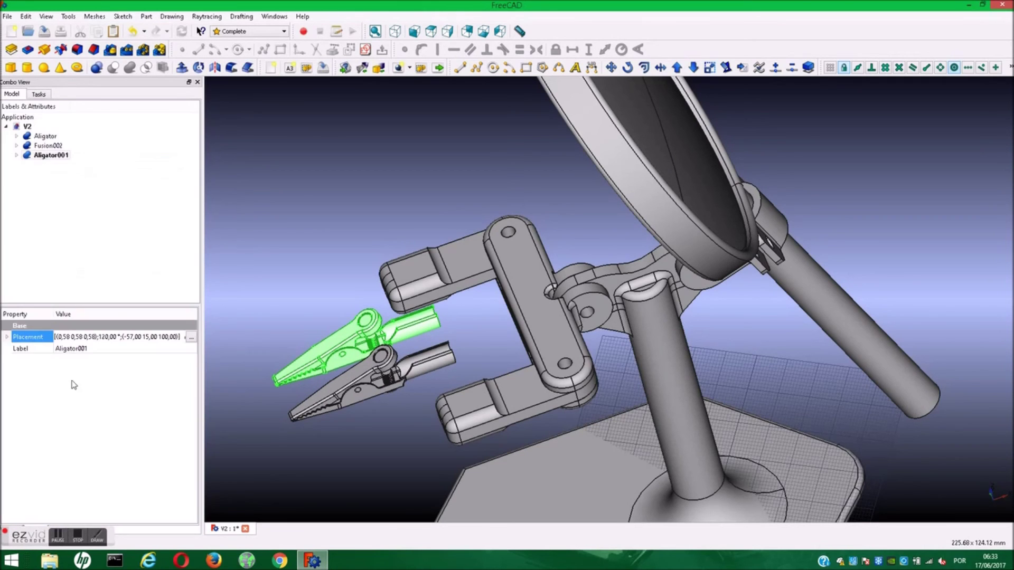
click(304, 284)
middle_drag(489, 351, 432, 360)
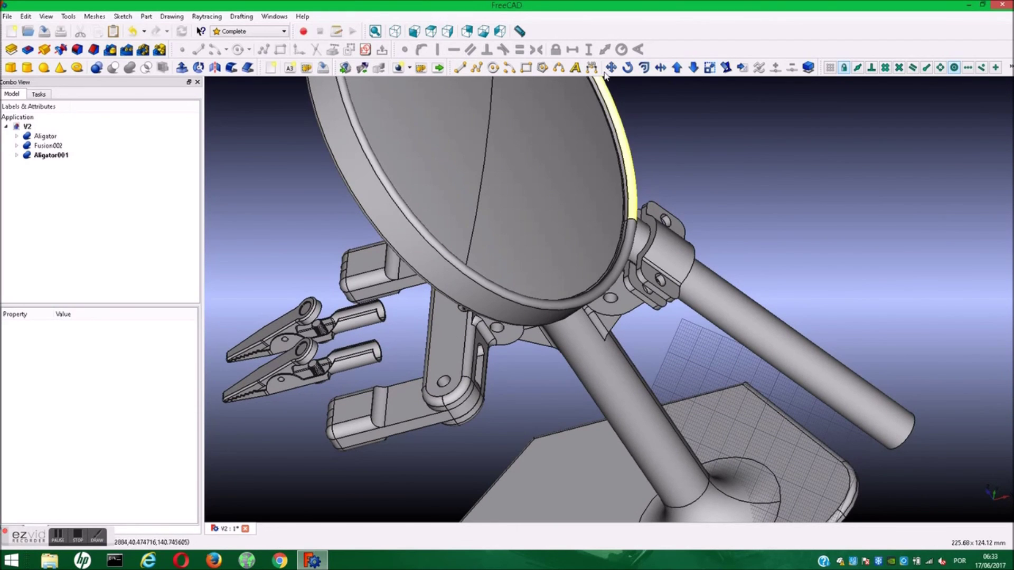
Step: Select Aligator001 and pick its rear end as the Draft Move base point
click(279, 327)
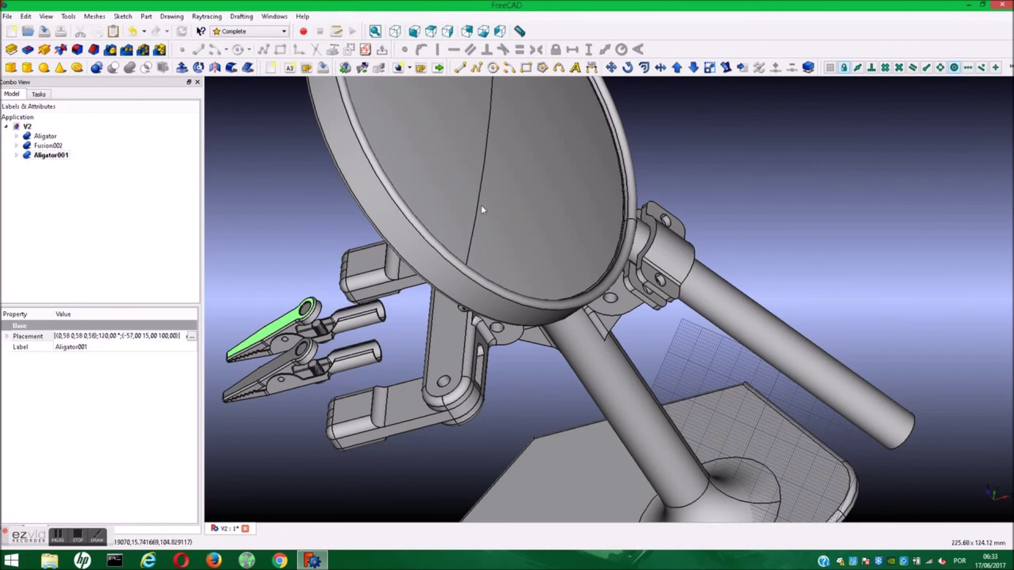
click(611, 67)
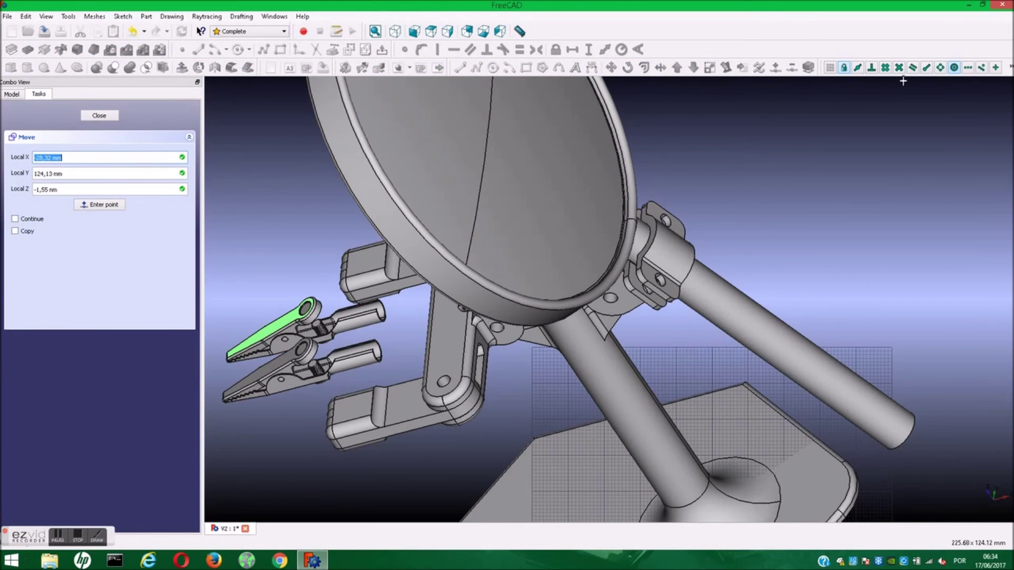
scroll(384, 330, up, 2)
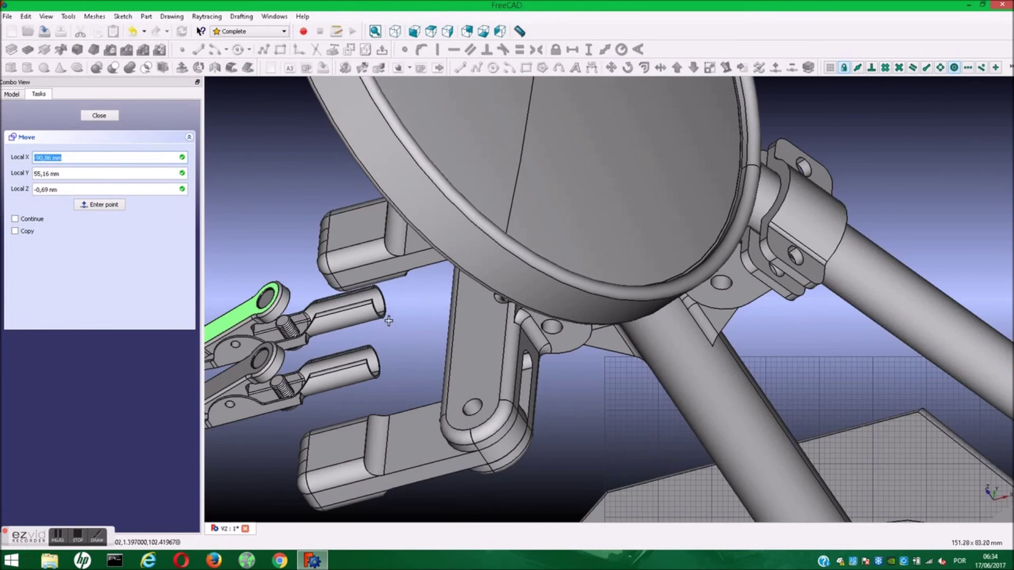
scroll(378, 313, up, 1)
scroll(377, 314, up, 1)
click(385, 315)
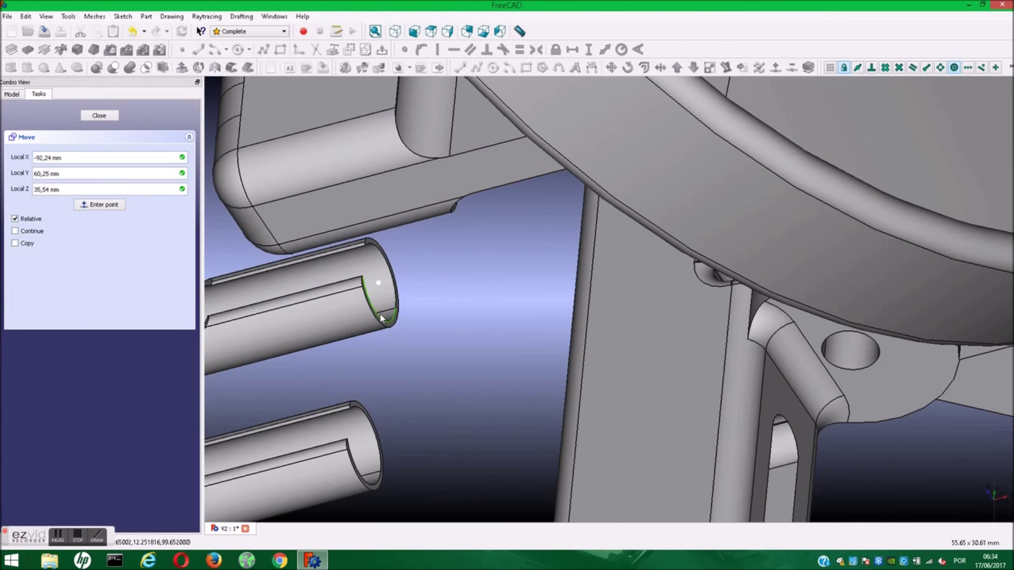
Step: Drop the clip into the left arm socket hole on the rounded joint
mouse_move(419, 376)
middle_down()
mouse_move(441, 347)
mouse_move(657, 334)
middle_up()
scroll(697, 306, down, 3)
scroll(697, 307, down, 2)
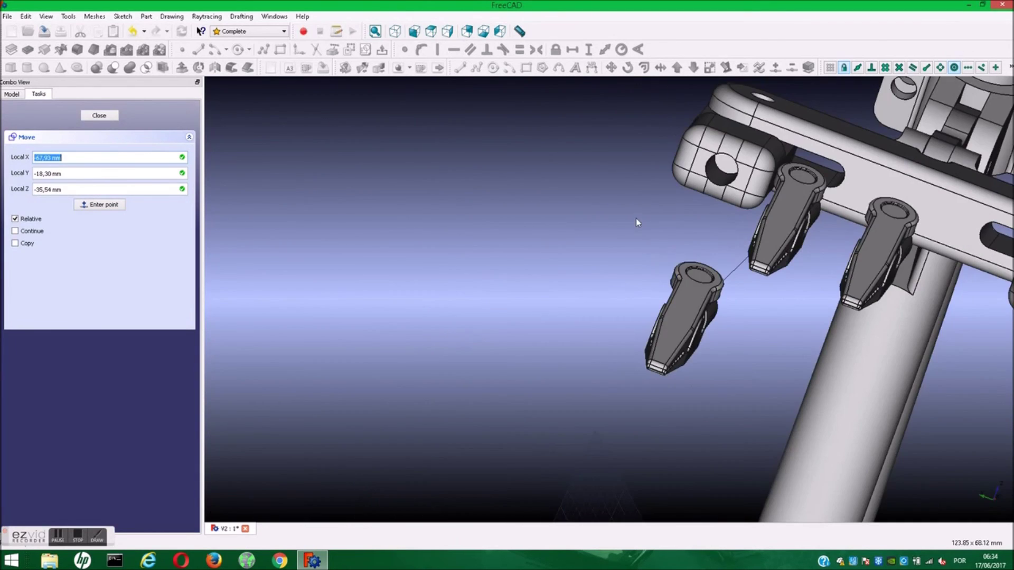
scroll(618, 253, up, 2)
middle_drag(598, 289, 611, 245)
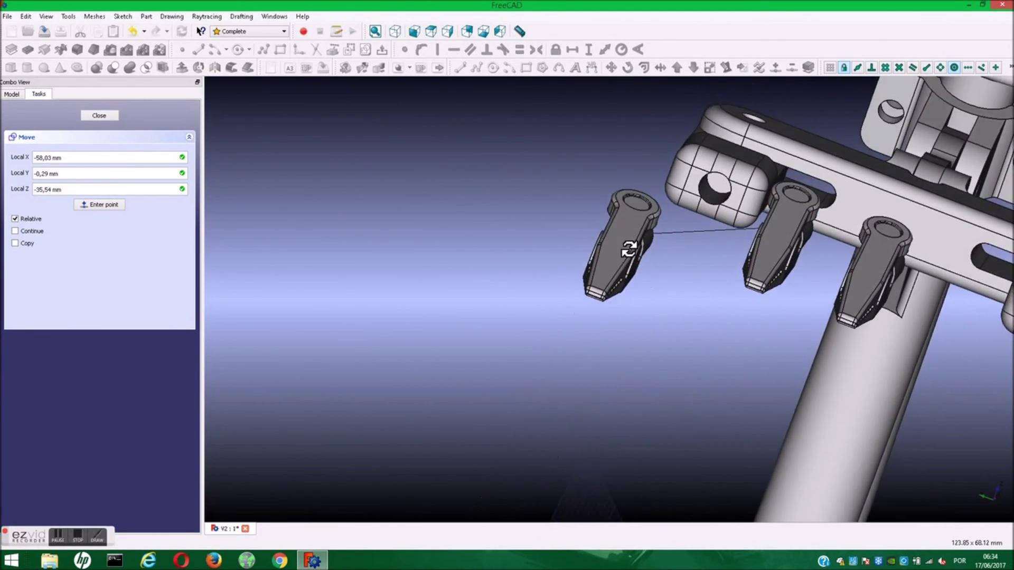
click(720, 193)
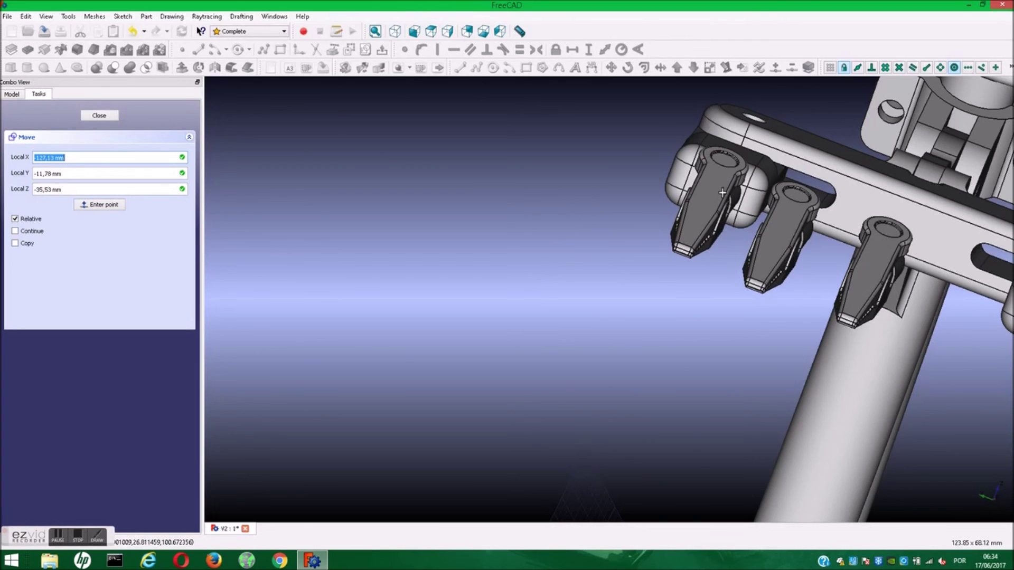
click(723, 197)
click(735, 296)
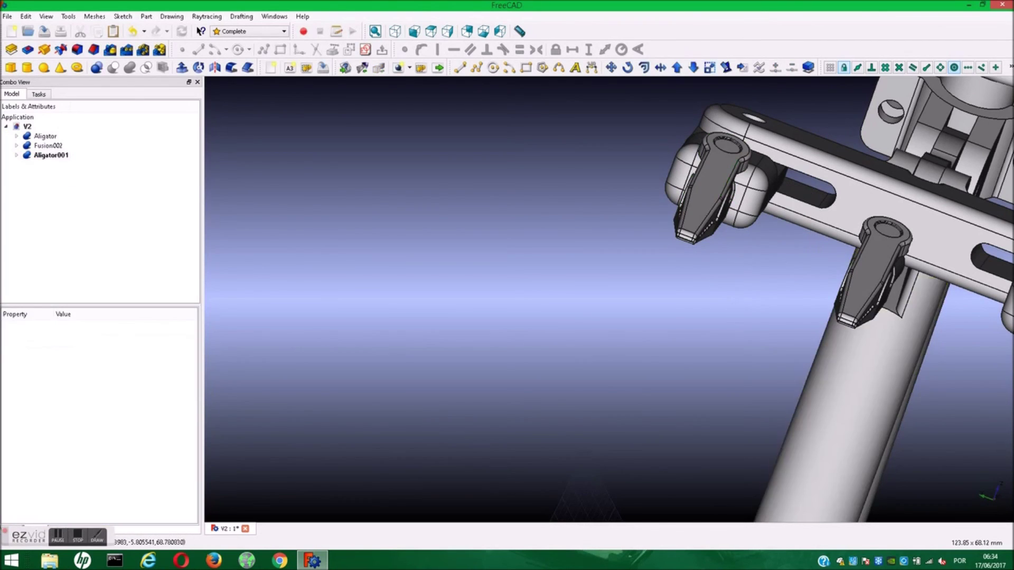
mouse_move(984, 414)
middle_down()
mouse_move(633, 408)
mouse_move(614, 349)
middle_up()
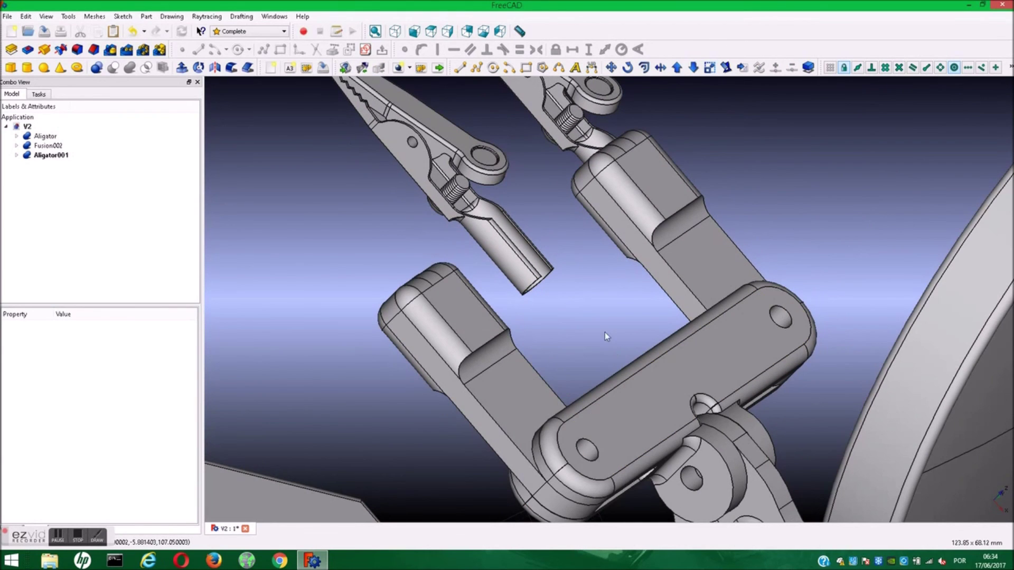
Step: Move the original Aligator clip by its rear end into the right arm socket hole
click(442, 129)
click(611, 67)
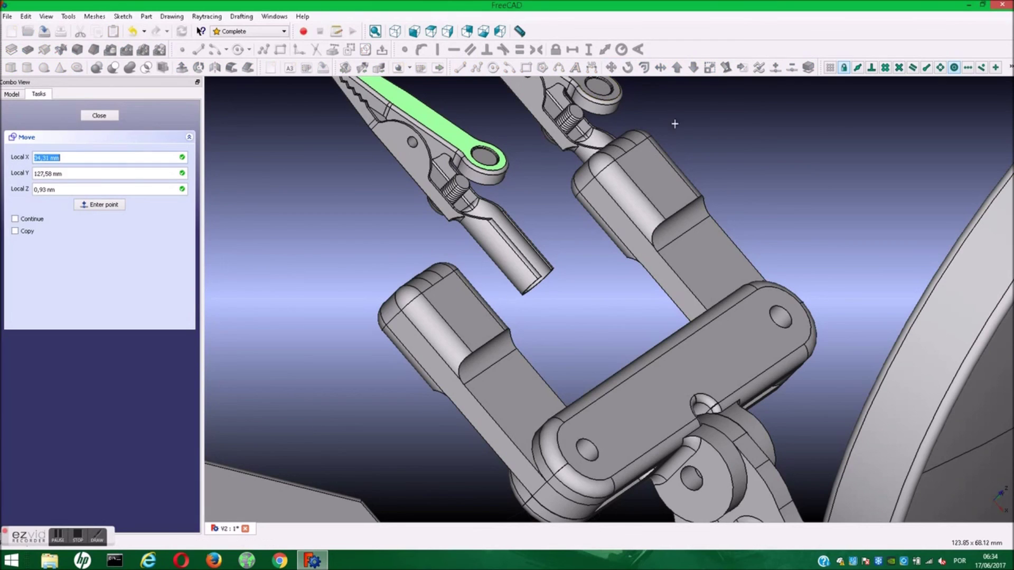
scroll(541, 294, up, 1)
scroll(539, 285, up, 1)
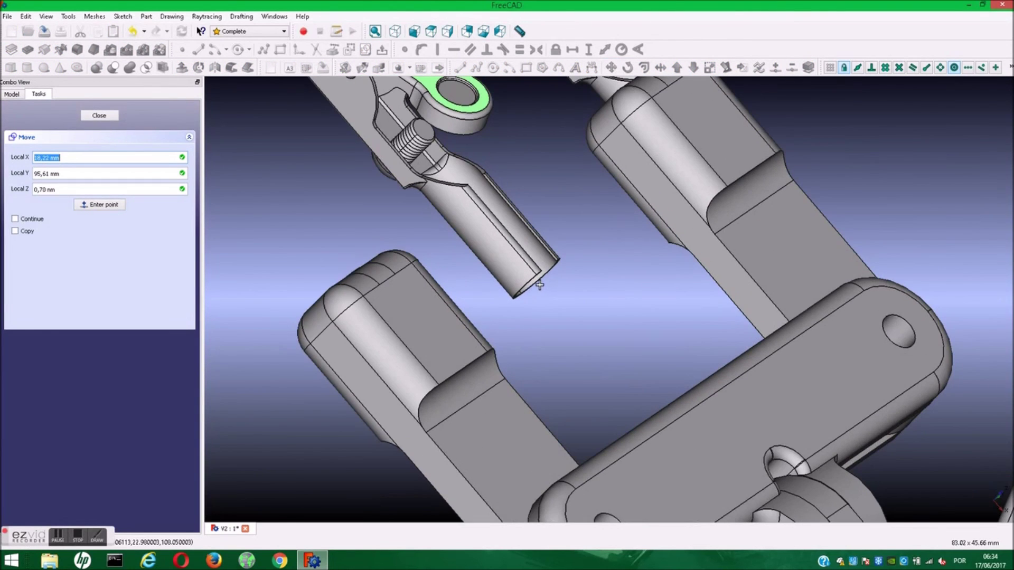
click(541, 280)
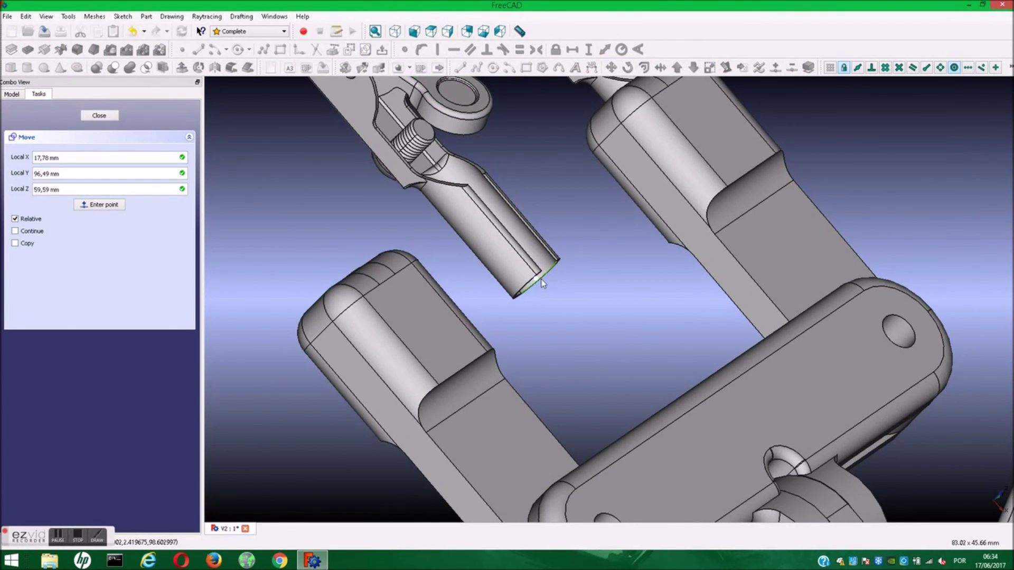
mouse_move(249, 358)
middle_down()
mouse_move(429, 390)
mouse_move(521, 418)
mouse_move(554, 412)
middle_up()
middle_drag(426, 376, 304, 397)
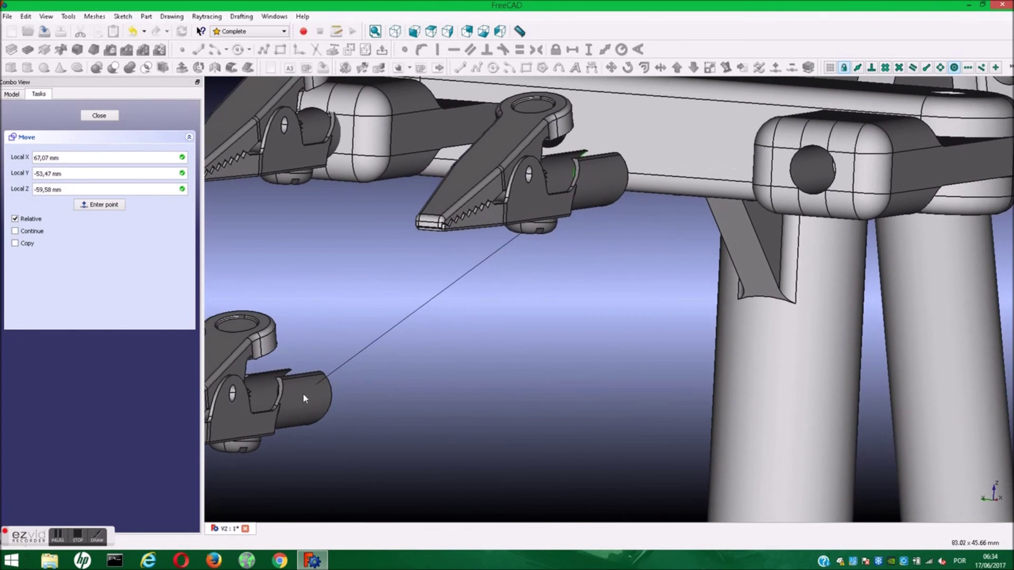
middle_drag(549, 333, 590, 333)
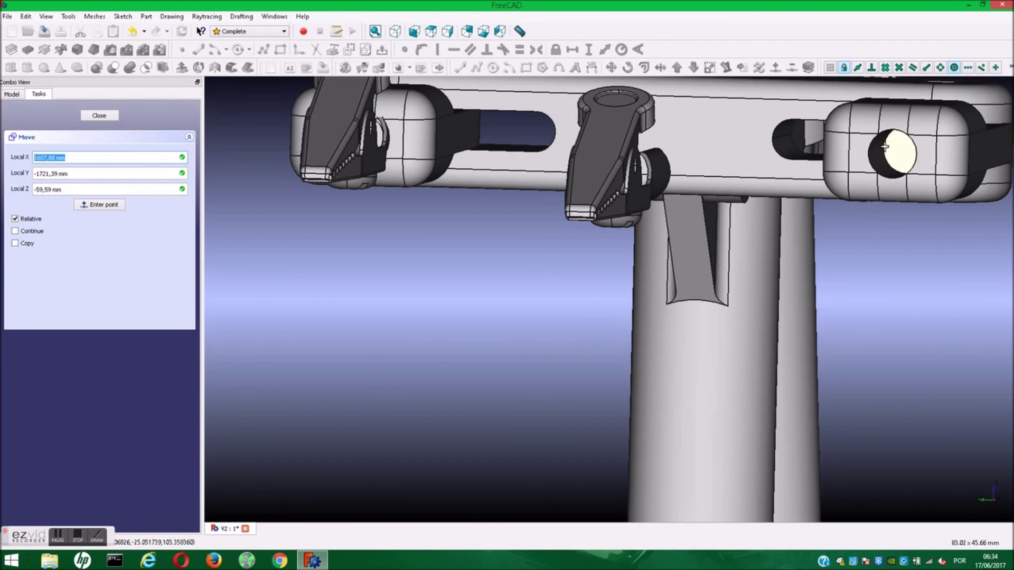
click(885, 147)
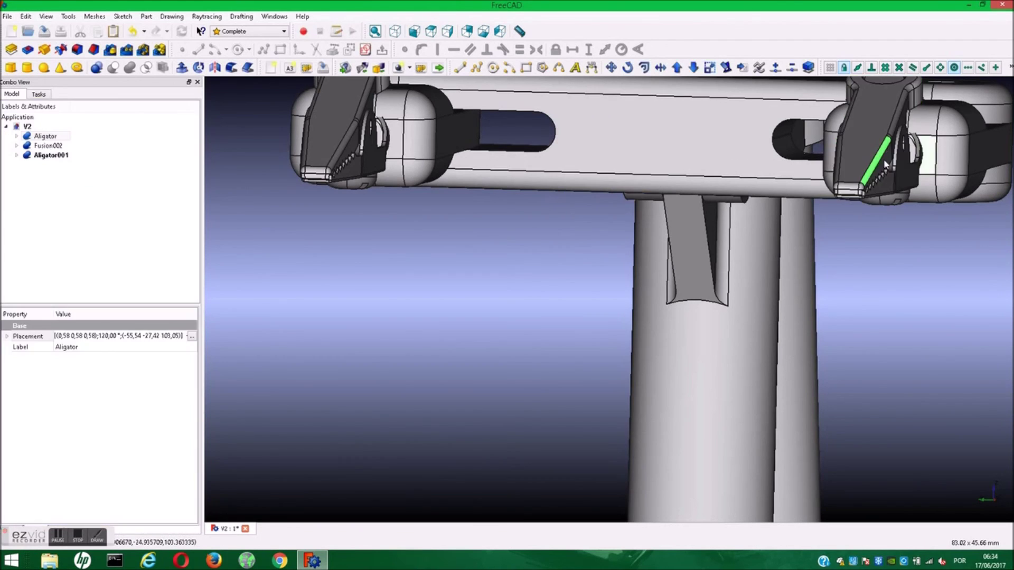
Step: Zoom out and orbit to a side view of the completed V2 assembly
scroll(897, 291, down, 3)
scroll(687, 359, down, 3)
scroll(548, 398, down, 2)
mouse_move(547, 397)
middle_down()
mouse_move(541, 416)
mouse_move(541, 369)
middle_up()
mouse_move(844, 410)
middle_down()
mouse_move(840, 347)
mouse_move(680, 339)
mouse_move(346, 211)
mouse_move(328, 238)
middle_up()
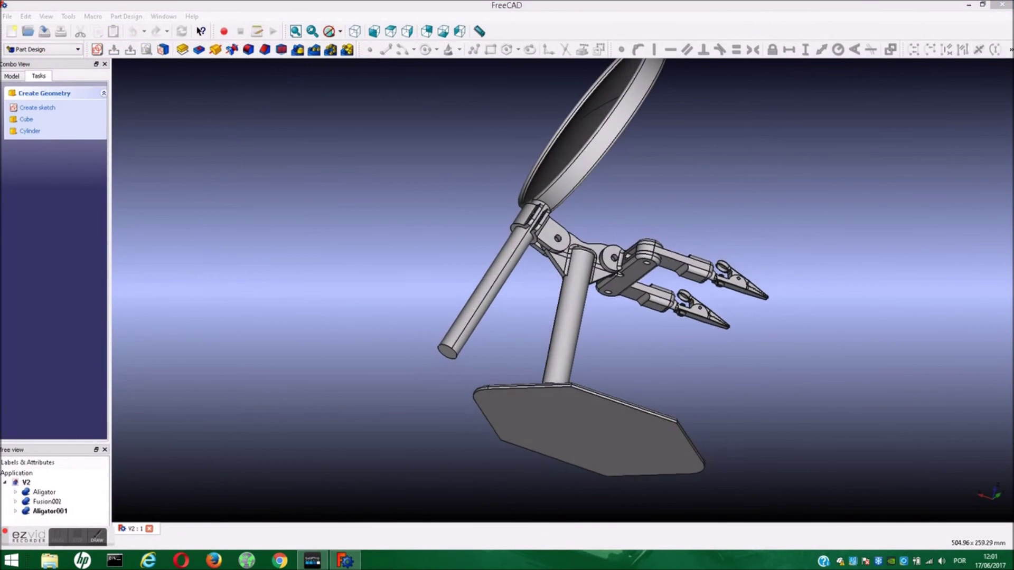